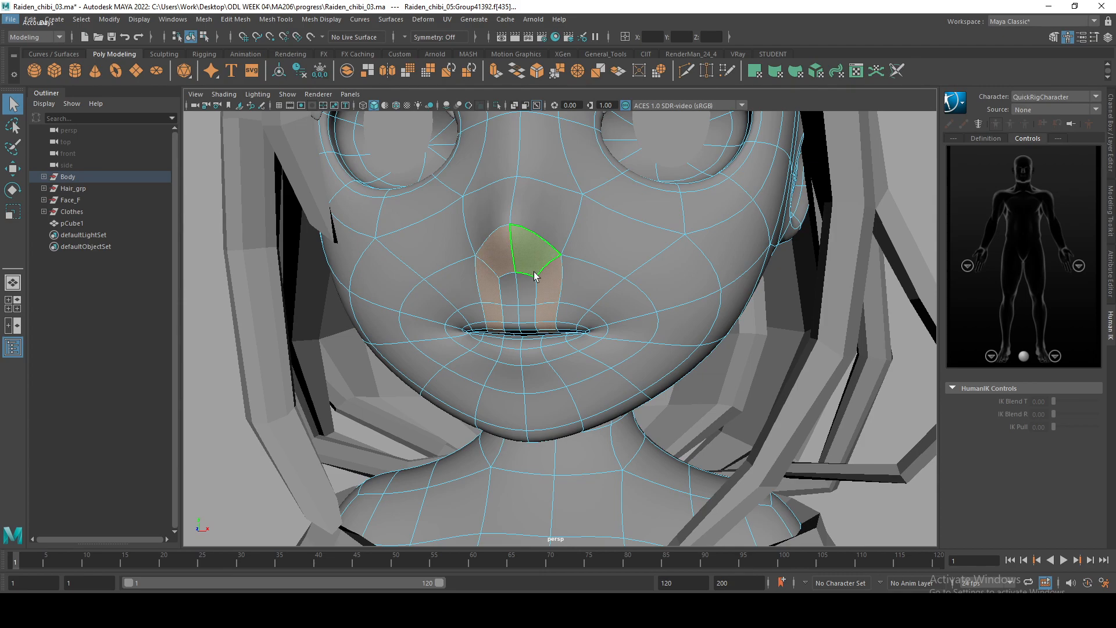
Examine the topology around the nose, mouth and eyes on the reference head and the blocked-out head
left_click_drag(549, 283, 573, 325, "alt")
right_click_drag(573, 326, 628, 412, "alt")
middle_click_drag(628, 412, 649, 455, "alt")
left_click_drag(649, 455, 581, 460, "alt")
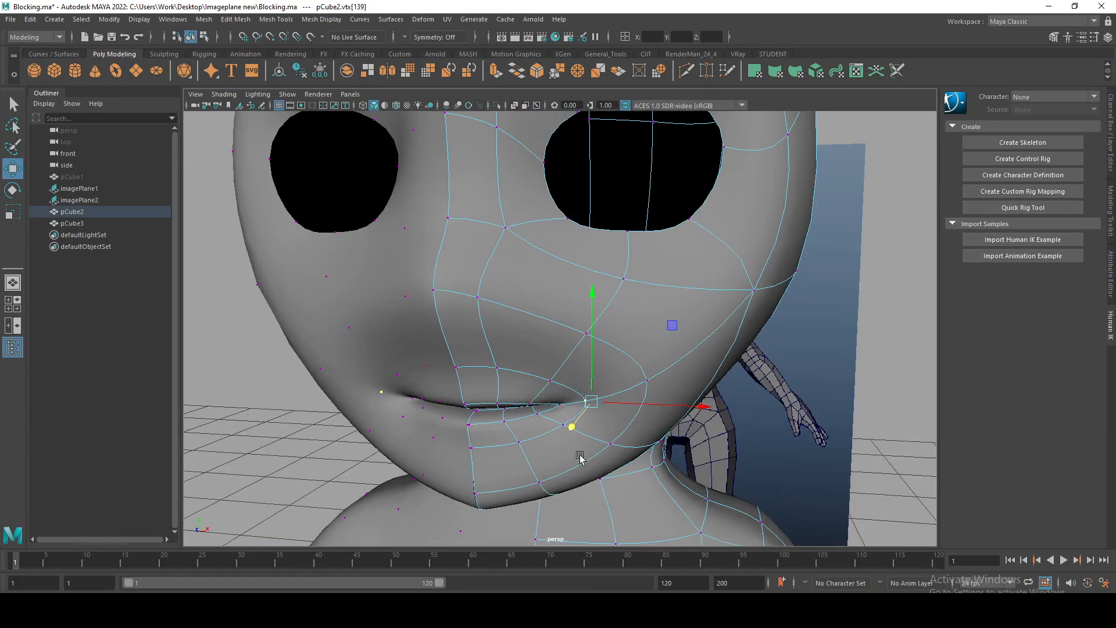
left_click_drag(580, 459, 631, 404, "alt")
key("1")
left_click(569, 235)
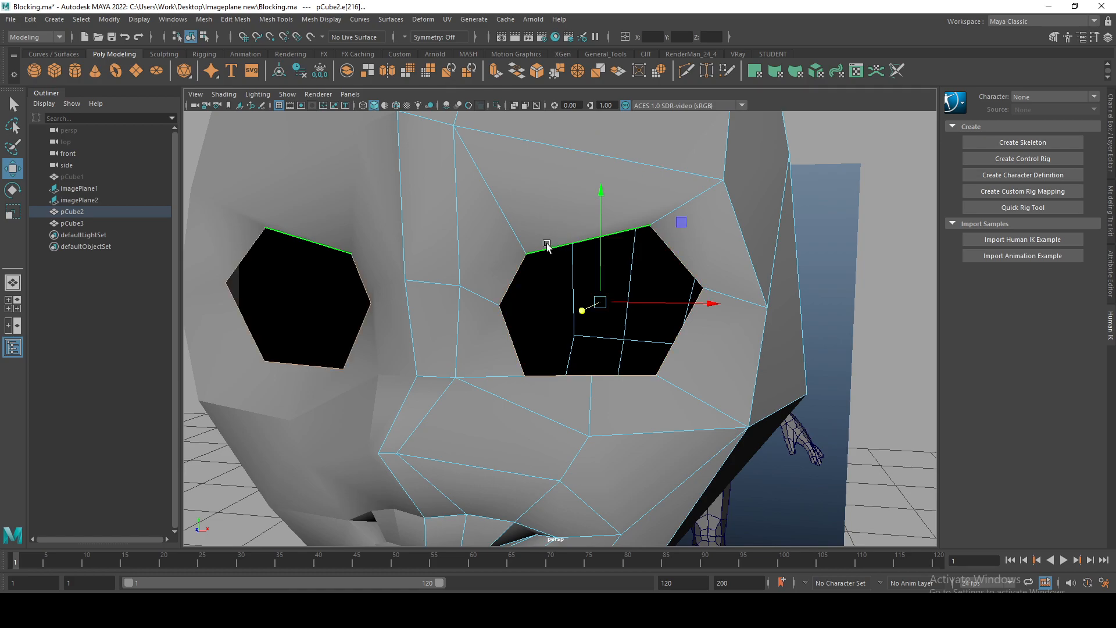
left_click_drag(523, 330, 250, 178, "alt")
left_click_drag(249, 35, 444, 286, "alt")
scroll(444, 286, "up", 3)
In the side view, flatten the row of nose-bridge vertices to one height and move it back and down to match the reference
key("q")
scroll(351, 287, "down", 3)
key("space")
key("space")
middle_click_drag(593, 143, 580, 427, "alt")
right_click_drag(551, 278, 436, 218)
middle_click_drag(386, 163, 404, 237, "alt")
scroll(404, 237, "down", 3)
scroll(474, 334, "up", 2)
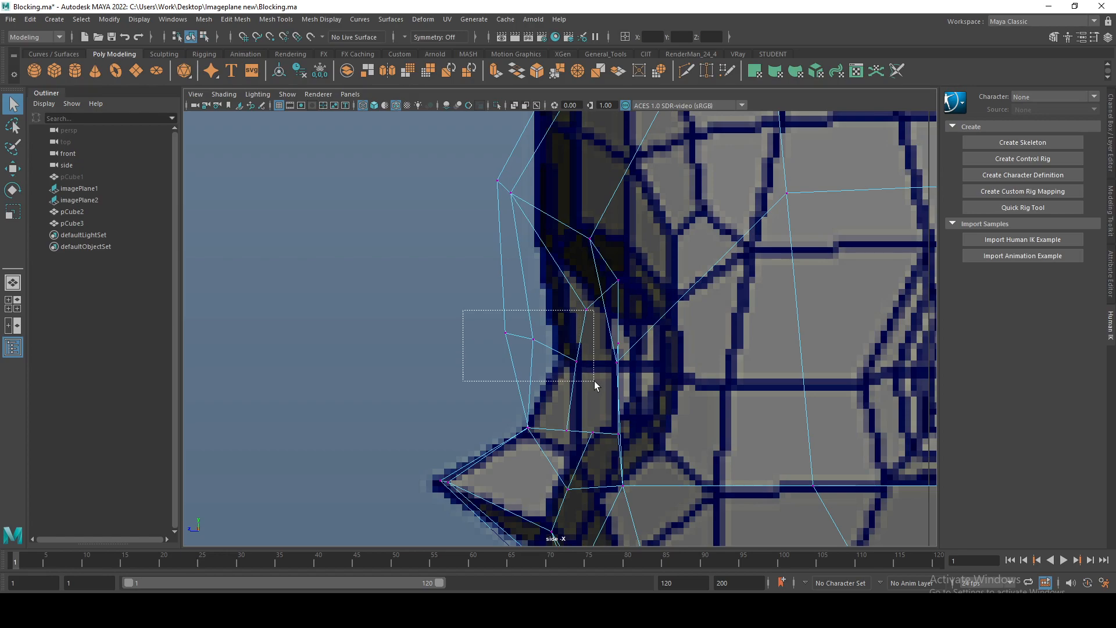
left_click_drag(592, 381, 592, 381)
scroll(578, 442, "up", 4)
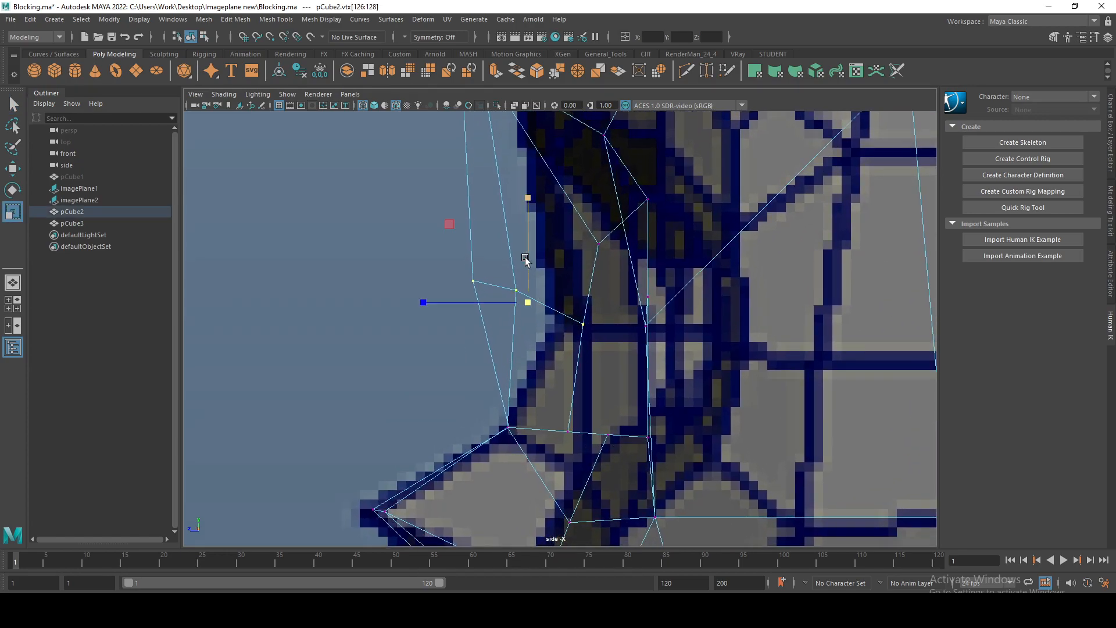
left_click_drag(531, 196, 536, 314)
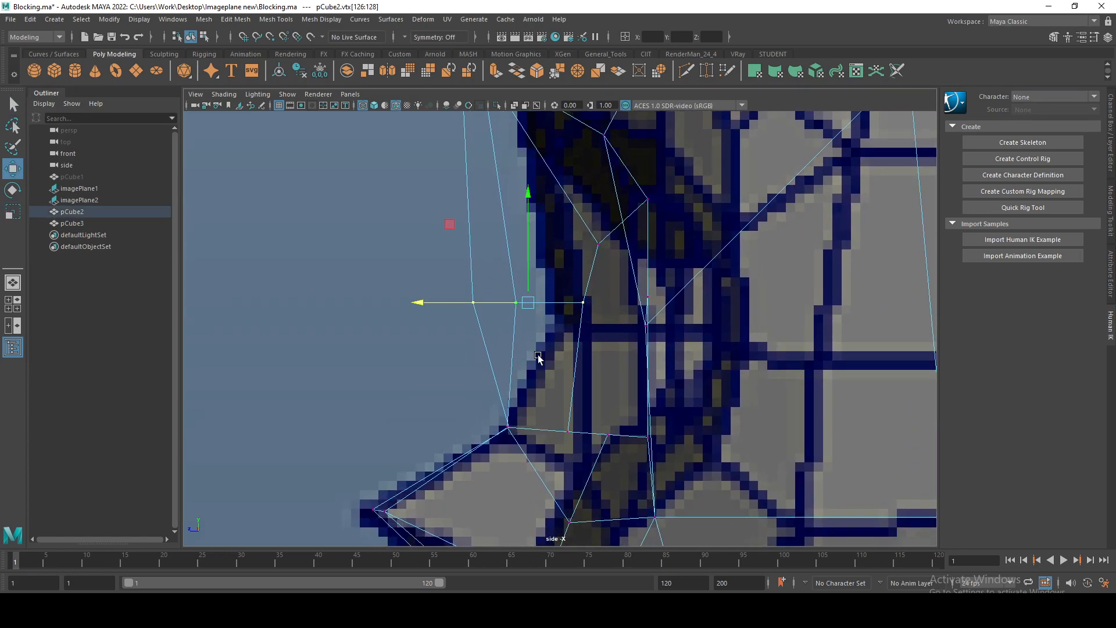
left_click_drag(428, 293, 479, 320)
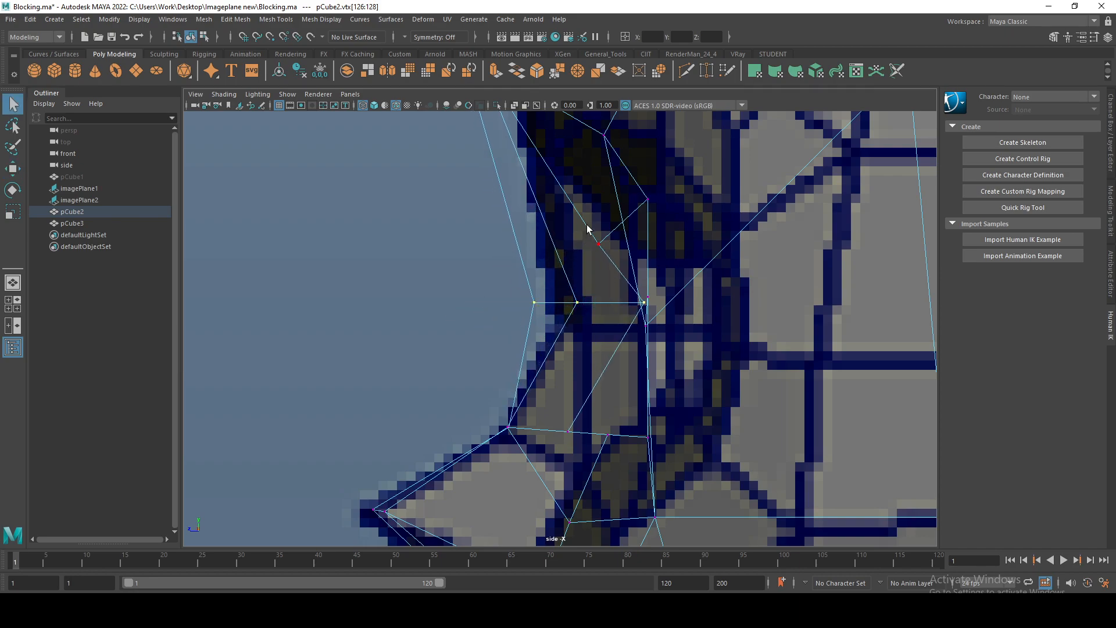
left_click_drag(589, 203, 589, 235)
Move the front nose-bridge vertices further back toward the reference profile in the side view
key("q")
middle_click_drag(534, 280, 526, 309, "alt")
left_click_drag(554, 343, 524, 365)
key("w")
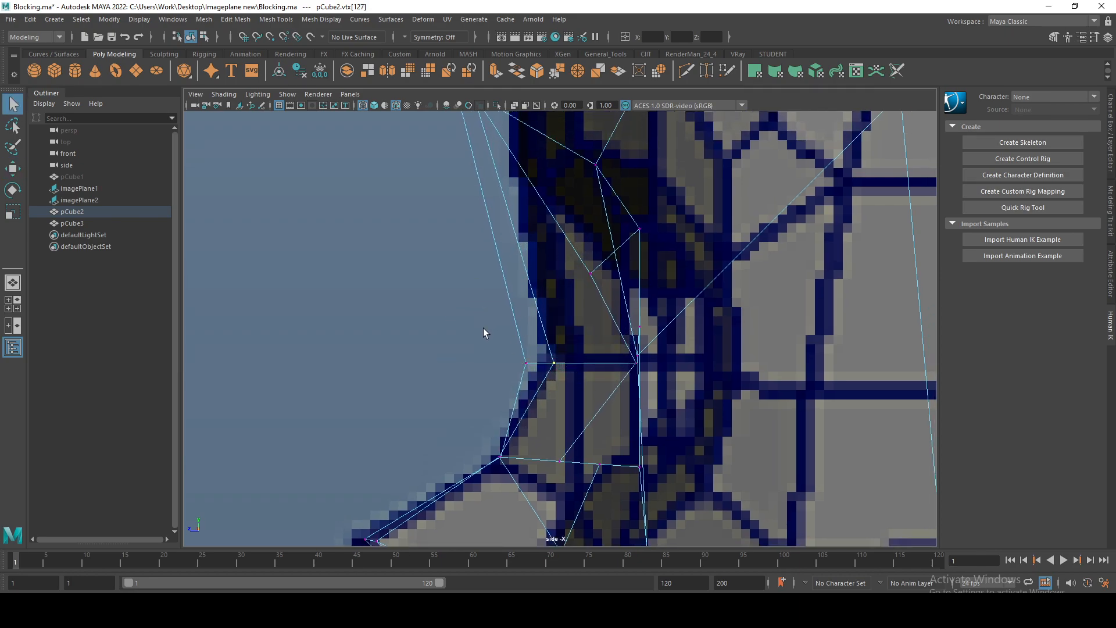
left_click_drag(455, 364, 479, 369)
In the shaded front view, lower the nose-bridge vertex row onto the reference's horizontal edge between the eyes
key("space")
key("space")
left_click_drag(536, 250, 622, 247, "alt")
scroll(622, 246, "down", 5)
key("q")
key("space")
key("space")
mouse_move(472, 179)
middle_mouse_down("alt")
mouse_move(471, 274)
mouse_move(701, 295)
middle_mouse_up("alt")
key("5")
scroll(555, 276, "up", 1)
key("3")
key("1")
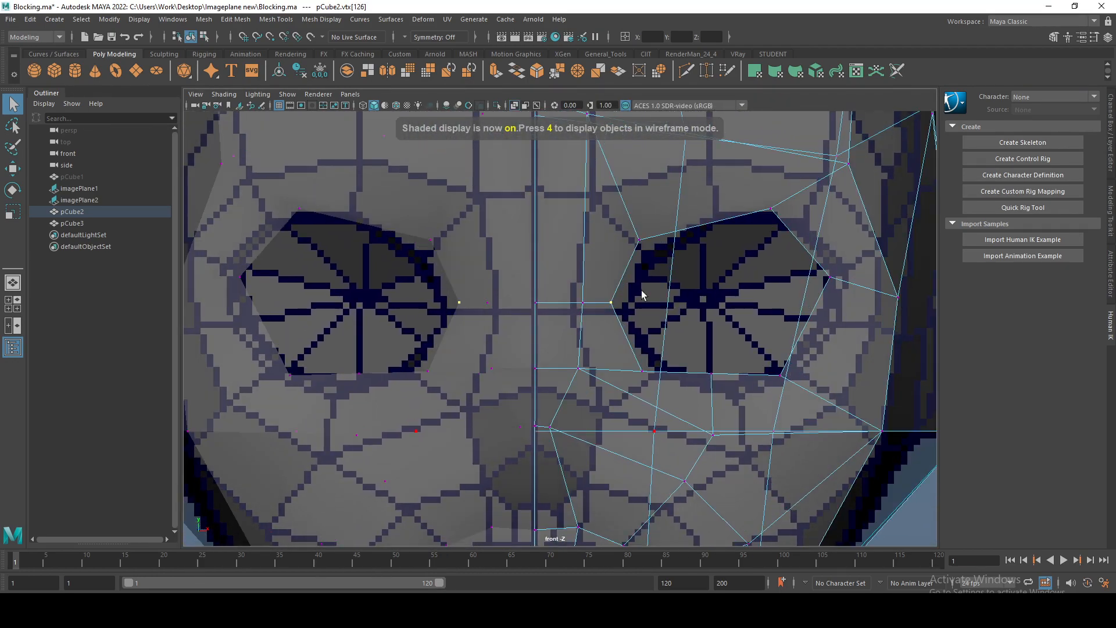
left_click_drag(614, 310, 642, 316)
key("w")
left_click_drag(572, 267, 572, 276)
Move the eye hole's inner corner vertex outward onto the reference eye outline
middle_click_drag(596, 287, 508, 294, "alt")
left_click(522, 317)
key("w")
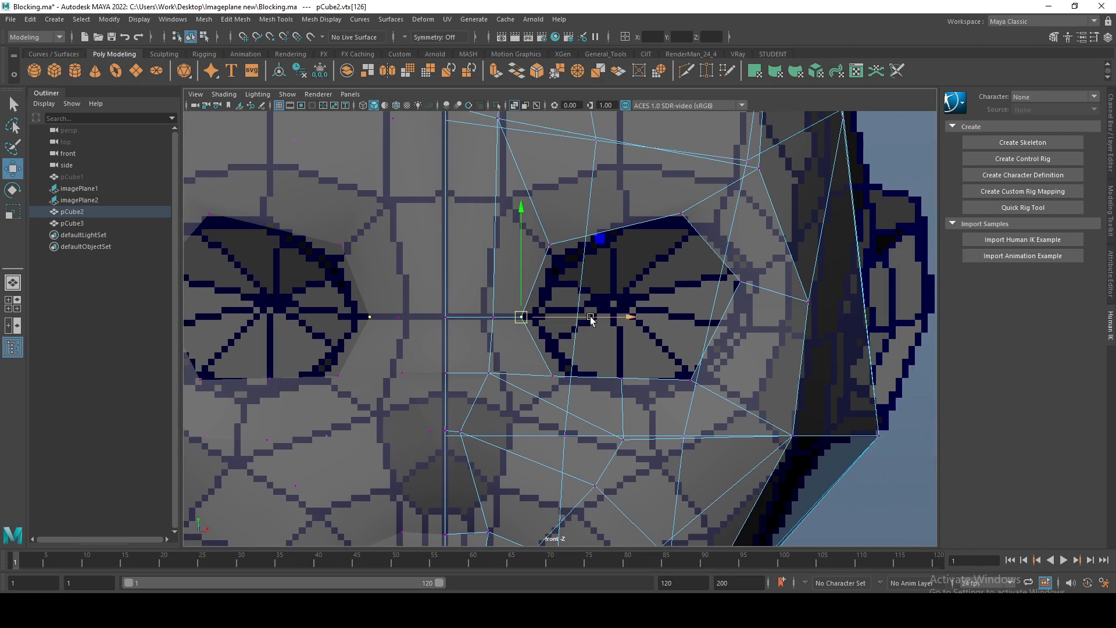
left_click_drag(590, 321, 605, 323)
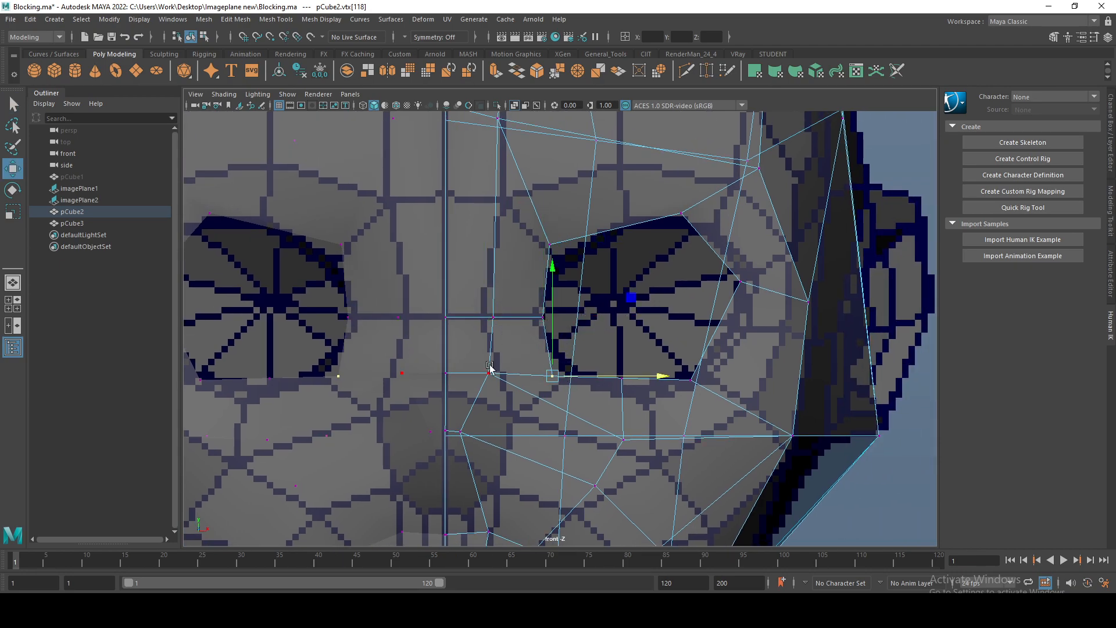
Move the vertex beside the nose down and outward, and shift the eye hole's lower inner vertex outward along the reference
left_click_drag(488, 375, 519, 409)
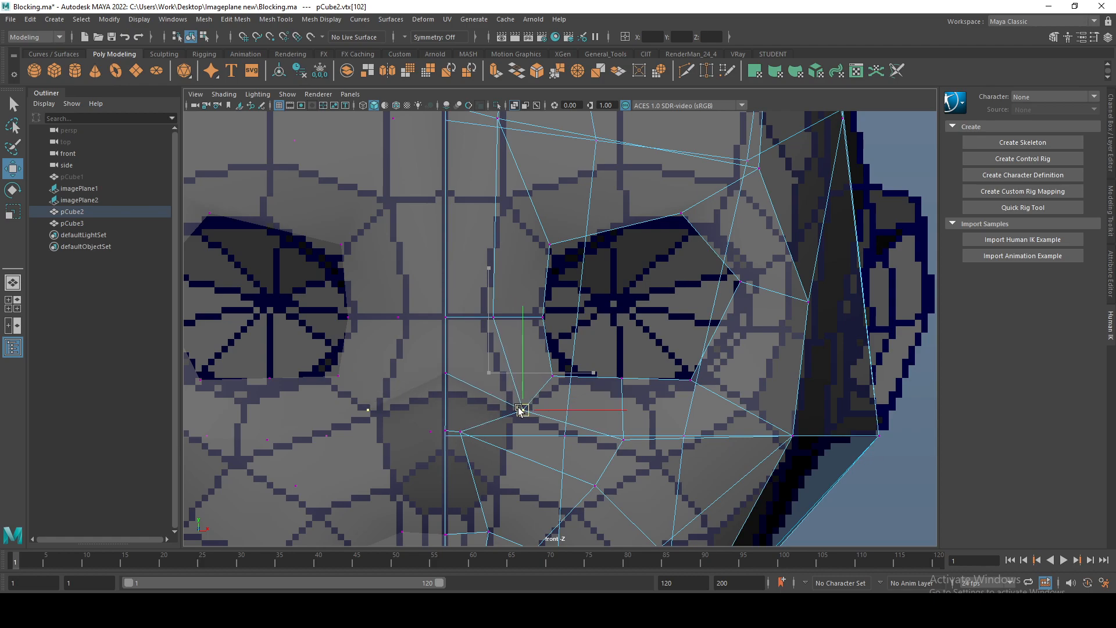
scroll(513, 411, "up", 1)
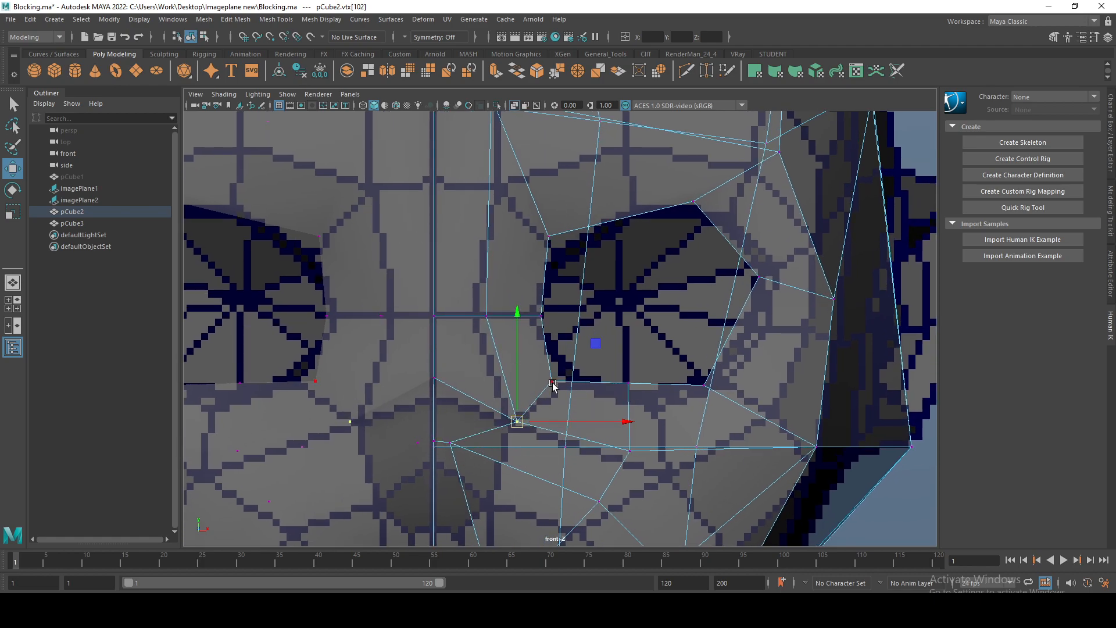
left_click_drag(563, 391, 587, 391)
scroll(618, 394, "up", 1)
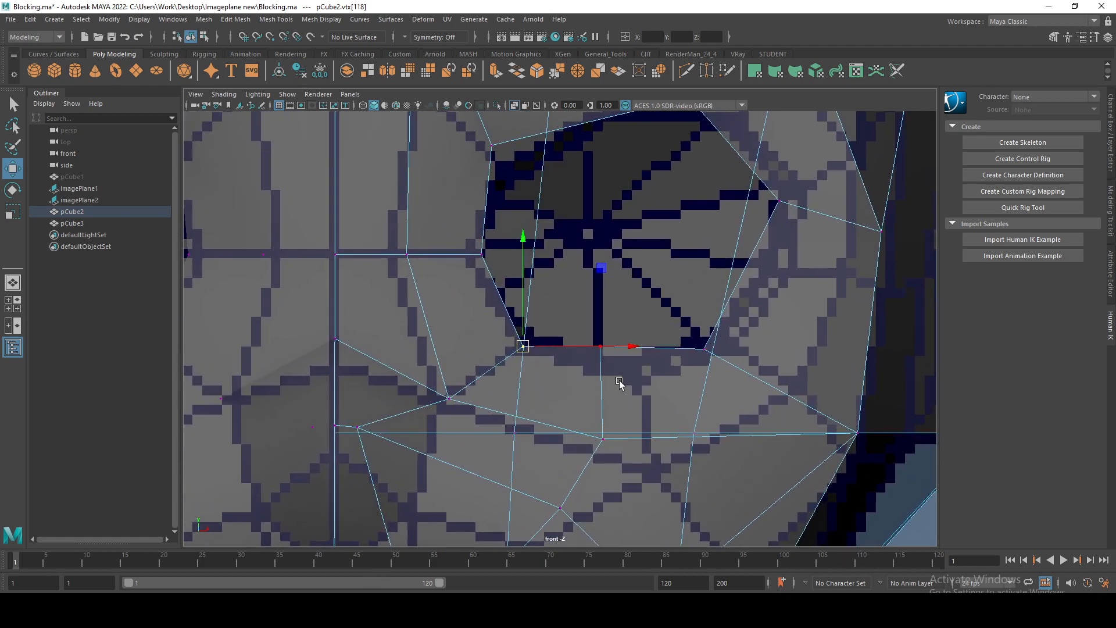
Move the eye hole's bottom vertex and the one beneath it down and outward, and lower the adjacent cheek vertex
left_click_drag(613, 472, 612, 472)
left_click_drag(603, 391, 649, 418)
middle_click_drag(649, 418, 640, 287, "alt")
key("q")
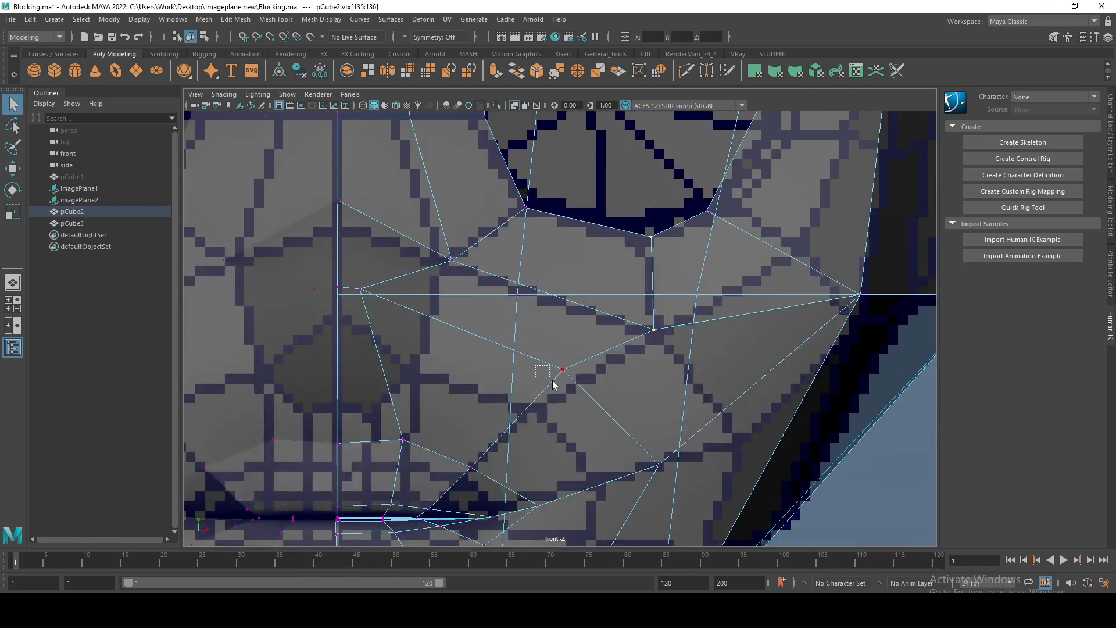
left_click_drag(572, 377, 560, 398)
Fit the eye hole's lower outer vertex to the reference outline and nudge the outer cheek vertex down
middle_click_drag(563, 397, 420, 480, "alt")
key("q")
left_click_drag(567, 291, 588, 277)
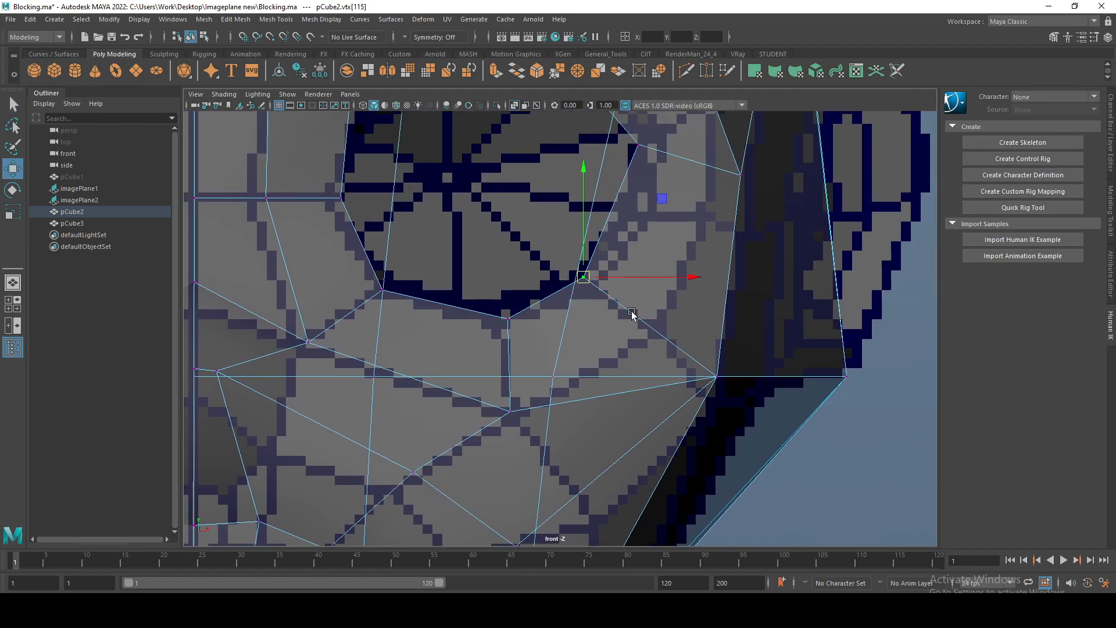
key("q")
left_click(716, 377)
key("w")
left_click_drag(716, 377, 713, 387)
Move the eye hole's lower inner vertex backward in the side view to deepen the eye rim
middle_click_drag(703, 310, 654, 509, "alt")
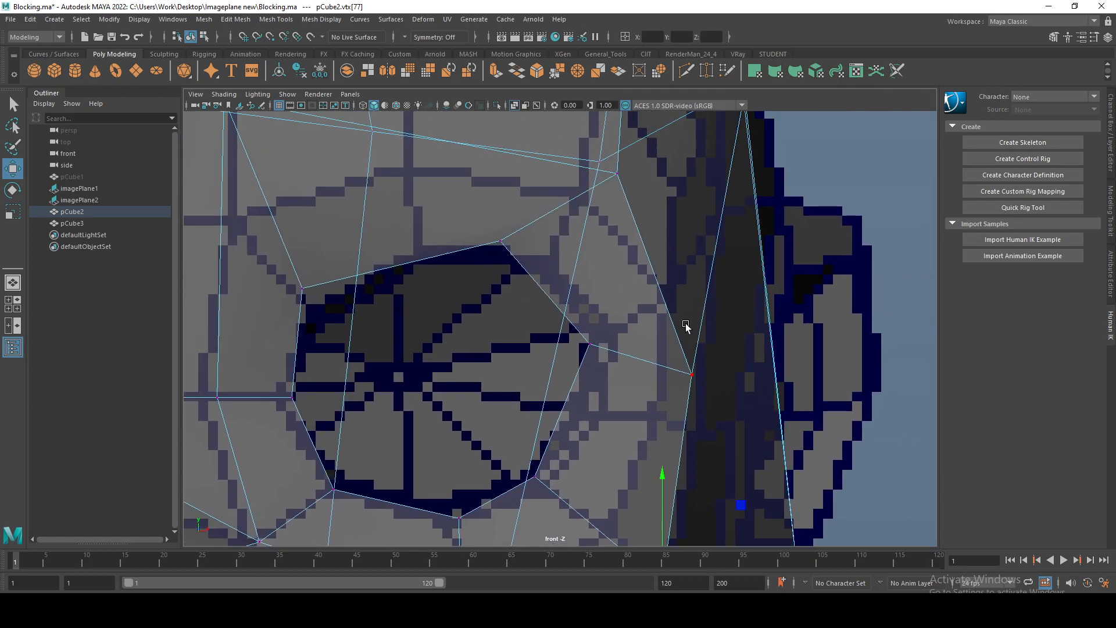
middle_click_drag(644, 266, 660, 377, "alt")
key("space")
key("space")
left_click_drag(508, 257, 439, 291, "alt")
key("3")
right_click_drag(439, 302, 513, 401, "alt")
left_click_drag(513, 401, 585, 409, "alt")
key("1")
left_click(483, 381)
middle_click_drag(483, 382, 592, 270, "alt")
right_click_drag(592, 270, 617, 418, "alt")
key("space")
key("space")
middle_click_drag(633, 317, 644, 260, "alt")
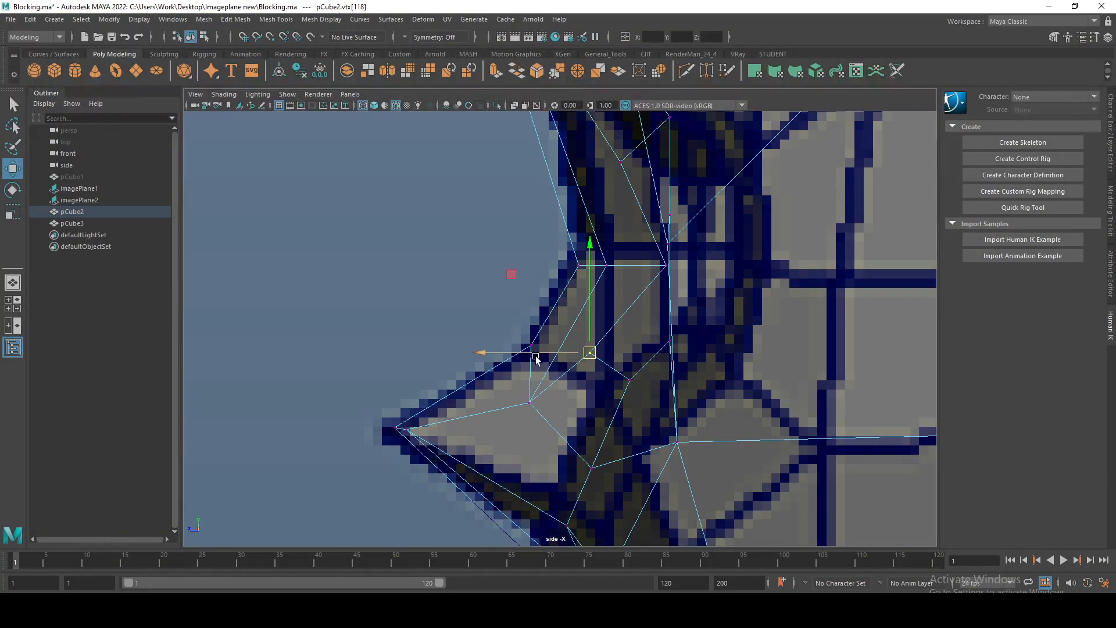
left_click_drag(559, 361, 562, 360)
key("space")
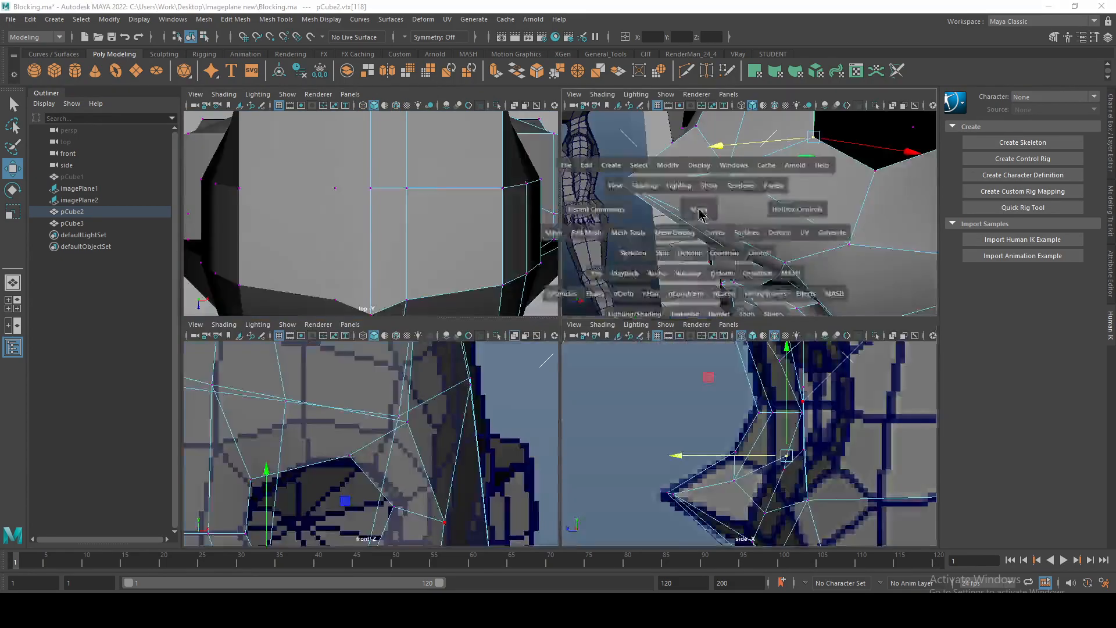
Check the smoothed face and move the eye hole's inner corner vertex forward in the side view
key("space")
right_click_drag(686, 247, 599, 246, "alt")
key("3")
left_click_drag(598, 246, 558, 238, "alt")
middle_click_drag(623, 289, 592, 357, "alt")
right_click_drag(592, 356, 618, 449, "alt")
left_click_drag(618, 448, 673, 488, "alt")
key("space")
key("space")
middle_click_drag(452, 343, 554, 217, "alt")
key("1")
key("space")
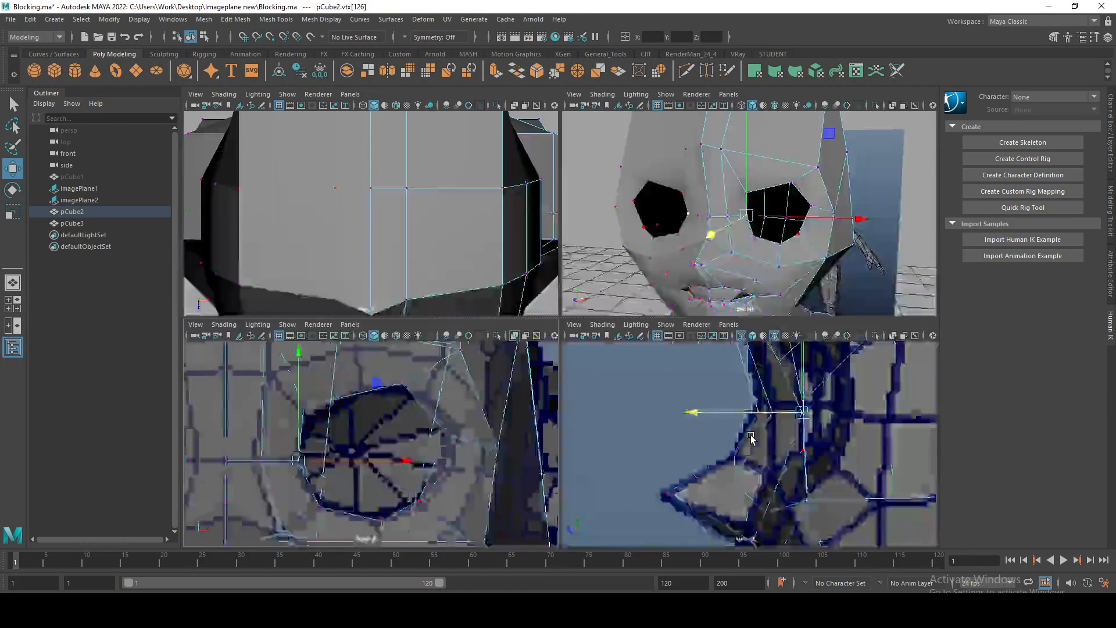
key("space")
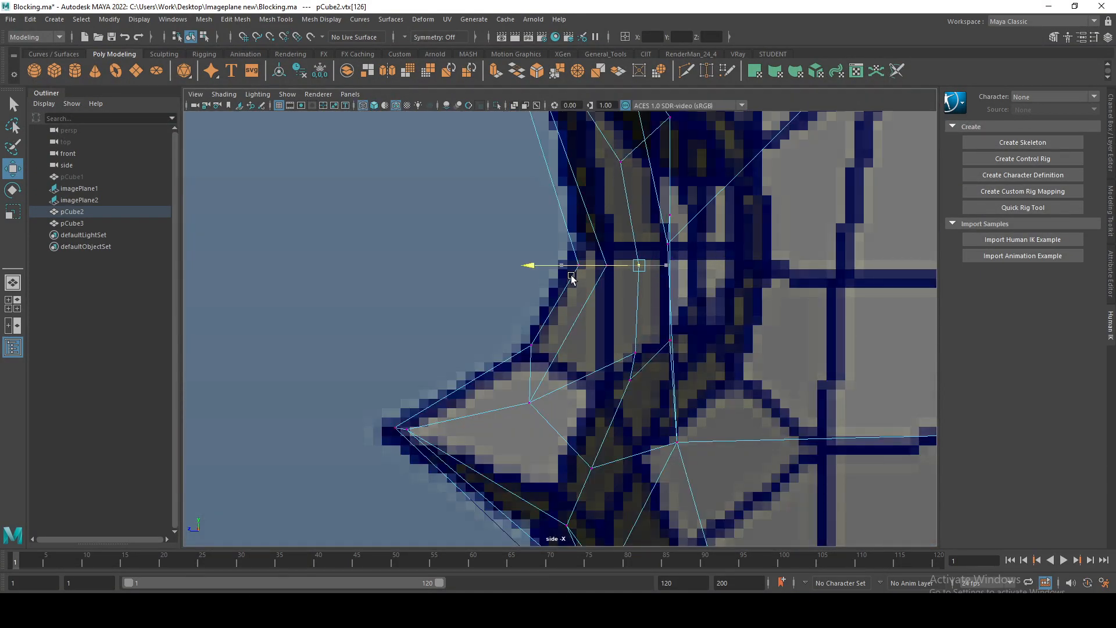
Check the eye hole's upper inner vertex against the side reference and the smoothed head, and save the scene
middle_click_drag(616, 161, 616, 263, "alt")
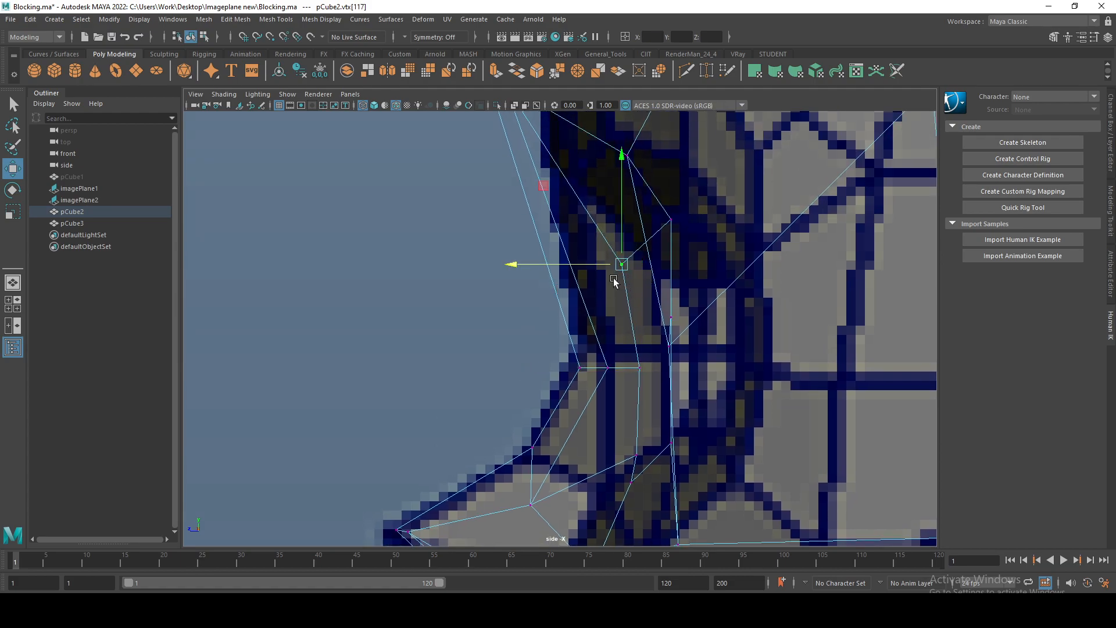
key("space")
key("space")
left_click_drag(514, 239, 551, 288, "alt")
key("3")
key("1")
key("3")
key("ctrl+s")
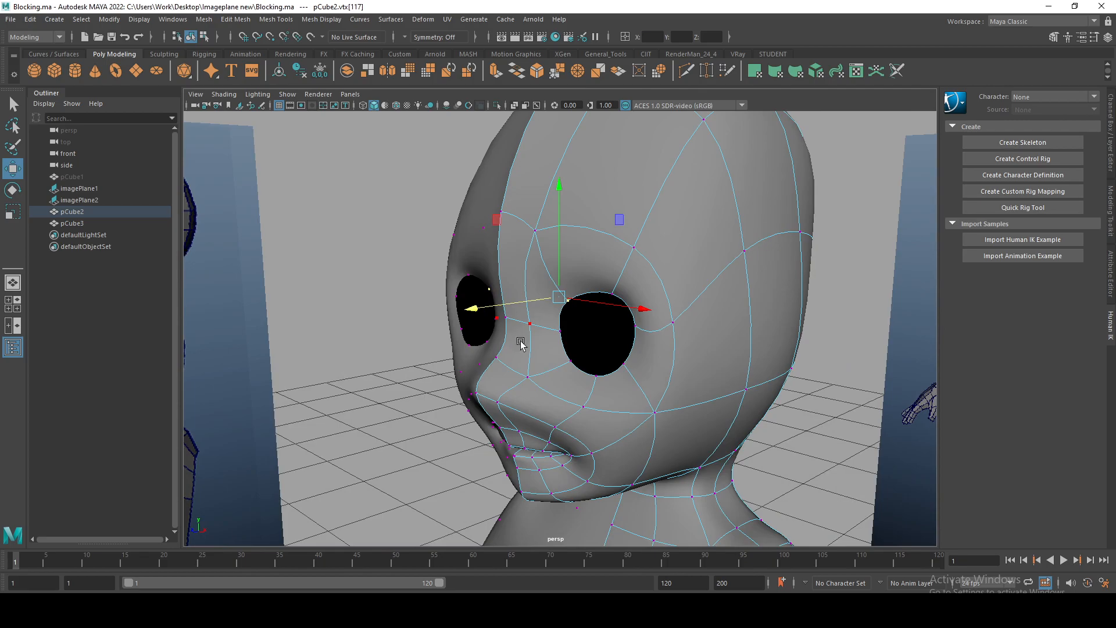
Inspect the unsmoothed head and face from several angles and save the scene
left_click_drag(524, 341, 611, 348, "alt")
right_click_drag(610, 349, 653, 479, "alt")
key("1")
middle_click_drag(624, 251, 623, 346, "alt")
key("q")
right_click_drag(623, 346, 571, 324, "alt")
left_click_drag(570, 324, 573, 239, "alt")
right_click_drag(573, 239, 536, 342, "alt")
right_click_drag(536, 294, 628, 256)
left_click_drag(625, 399, 601, 395, "alt")
right_click_drag(602, 326, 519, 279, "alt")
middle_click_drag(518, 279, 573, 201, "alt")
left_click(379, 274)
left_click_drag(379, 293, 474, 283, "alt")
key("ctrl+s")
Try to insert a vertical edge loop through the forehead and face above the eye hole
right_click_drag(531, 323, 607, 293, "alt")
middle_click_drag(608, 294, 564, 437, "alt")
left_click(608, 218)
right_click_drag(610, 215, 601, 221, "shift")
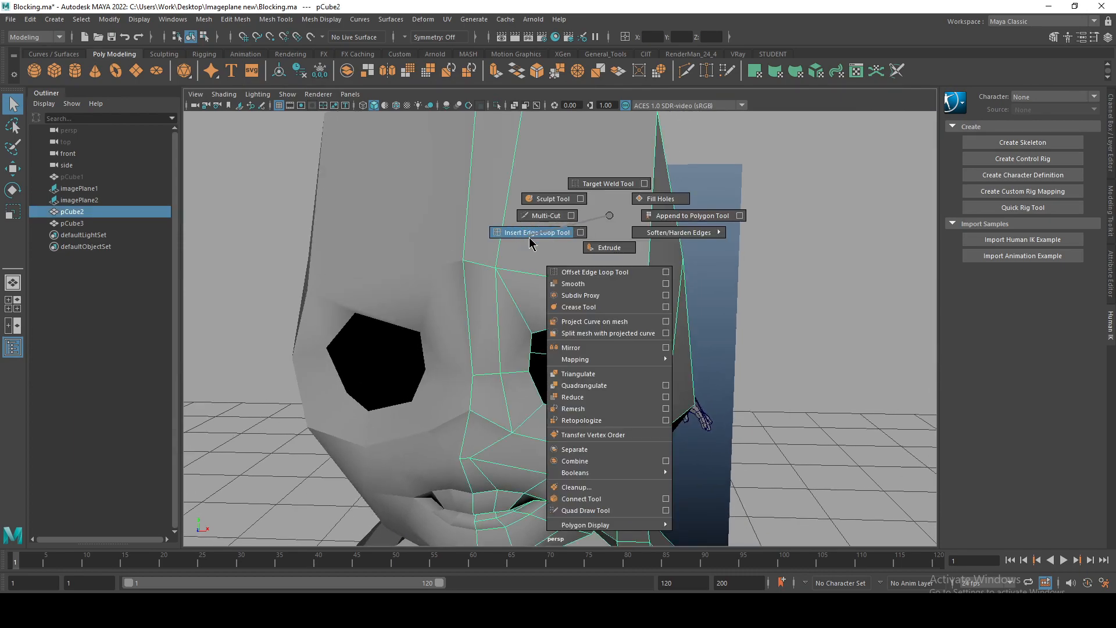
right_click_drag(529, 239, 530, 240, "shift")
left_click(555, 280)
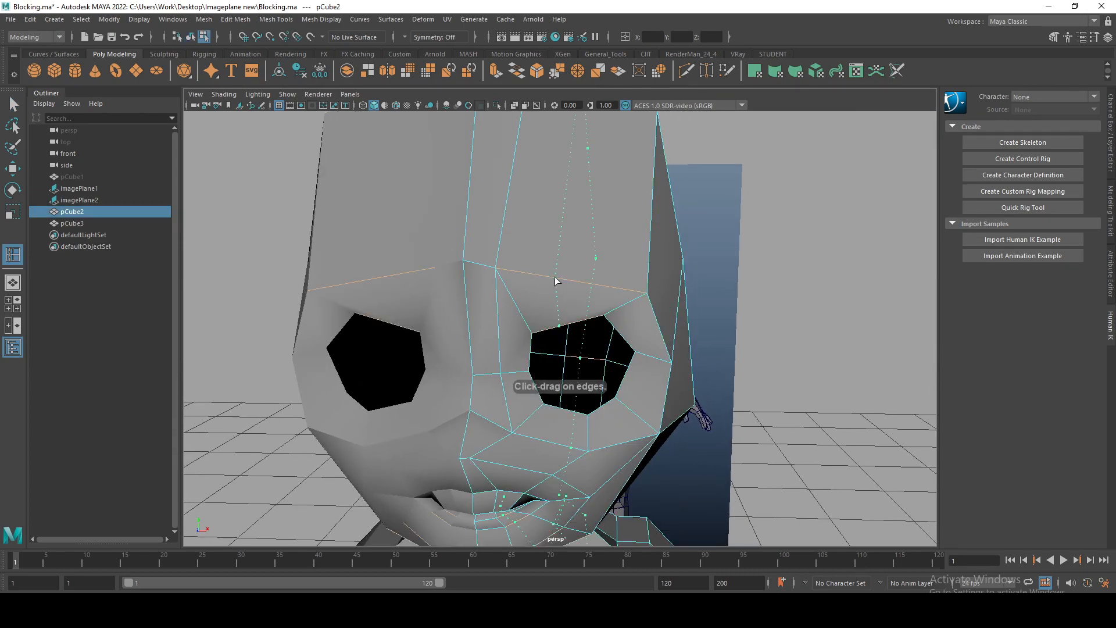
middle_click_drag(573, 400, 588, 223, "alt")
mouse_move(588, 223)
right_mouse_down("alt")
mouse_move(576, 260)
mouse_move(575, 217)
right_mouse_up("alt")
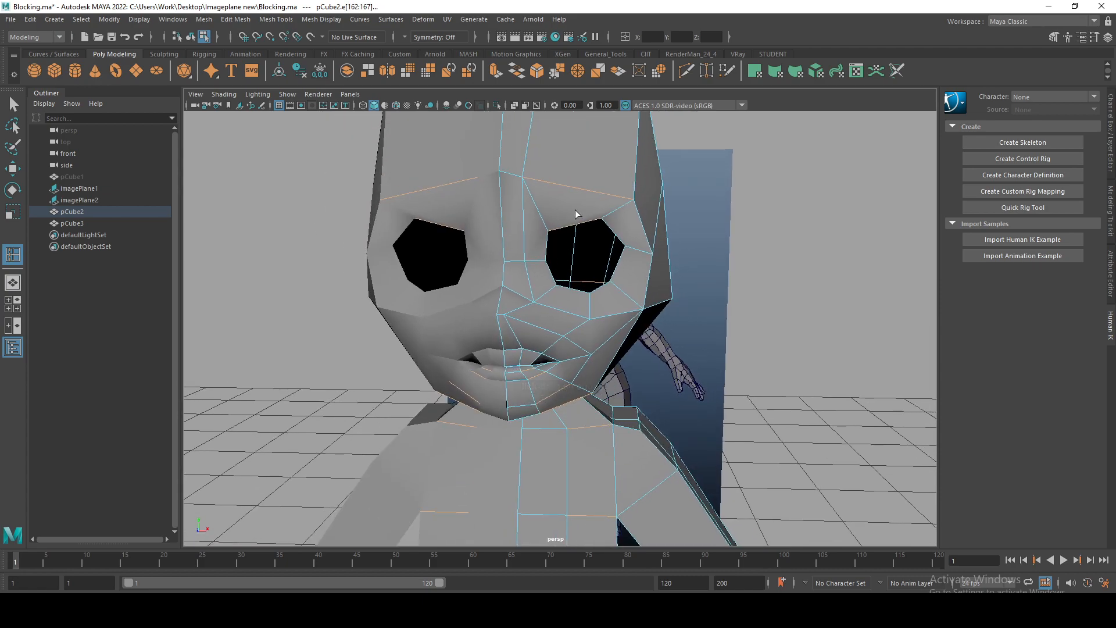
left_click_drag(573, 193, 577, 190)
left_click_drag(768, 256, 541, 285, "alt")
middle_click_drag(587, 238, 521, 227, "alt")
left_click_drag(520, 227, 607, 177, "alt")
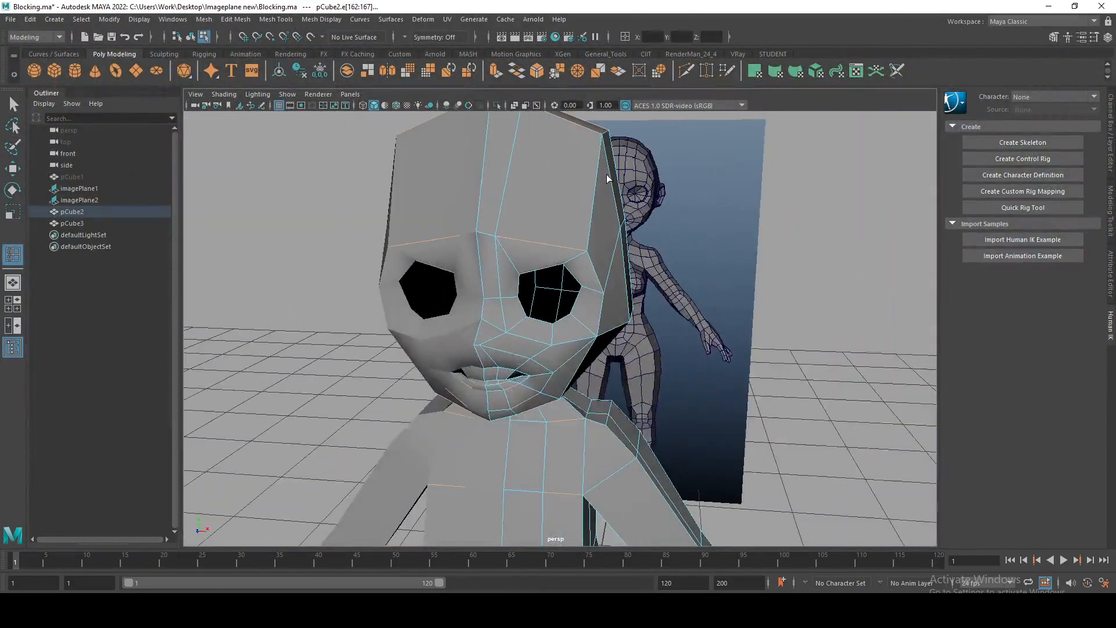
Switch to the Raiden_chibi_03 reference scene and isolate the body mesh in the viewport
key("alt+Tab")
left_click(501, 238)
right_click_drag(664, 242, 738, 187)
key("ctrl+1")
Select the border of the hole at the back of the reference head above the neck and fill the hole
scroll(704, 211, "down", 6)
left_click_drag(692, 224, 376, 212, "alt")
scroll(541, 247, "down", 3)
left_click_drag(542, 247, 488, 252, "alt")
scroll(509, 302, "up", 3)
key("1")
middle_click_drag(541, 320, 555, 264, "alt")
scroll(556, 264, "up", 2)
right_click_drag(561, 271, 575, 301)
double_click(563, 275)
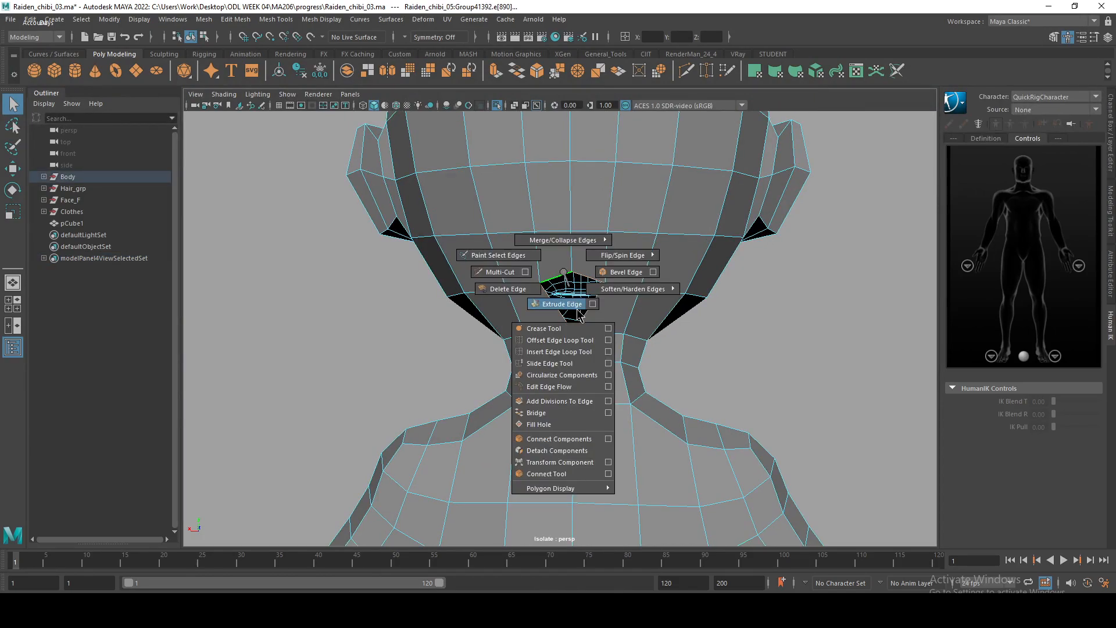
right_click_drag(581, 431, 580, 431, "shift")
Trace the edge loop beside the reference head's centre from the forehead over the crown to the back of the neck
left_click_drag(531, 256, 573, 254, "alt")
left_click_drag(471, 309, 650, 263, "alt")
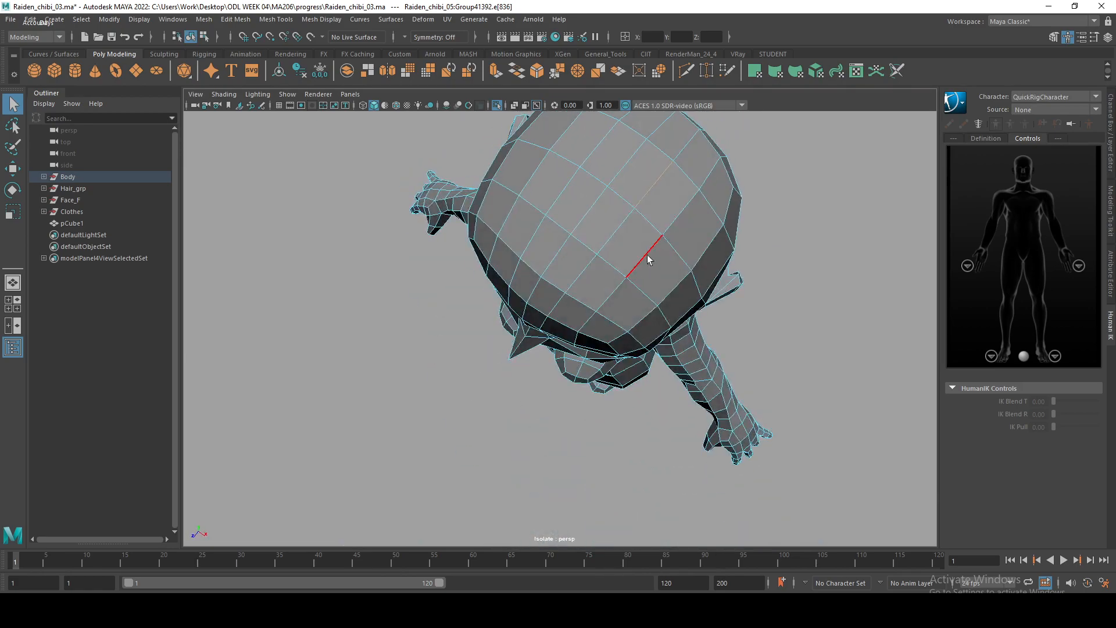
left_click_drag(620, 226, 585, 465, "alt")
middle_click_drag(528, 275, 543, 364, "alt")
scroll(549, 314, "down", 3)
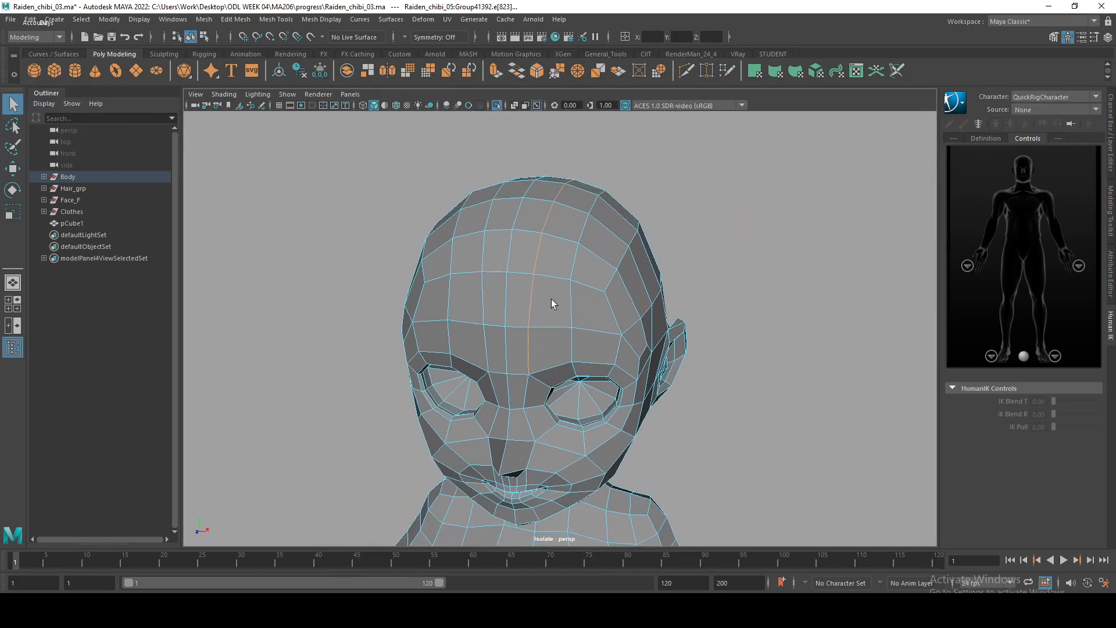
left_click_drag(573, 332, 337, 289, "alt")
right_click_drag(336, 289, 466, 264, "alt")
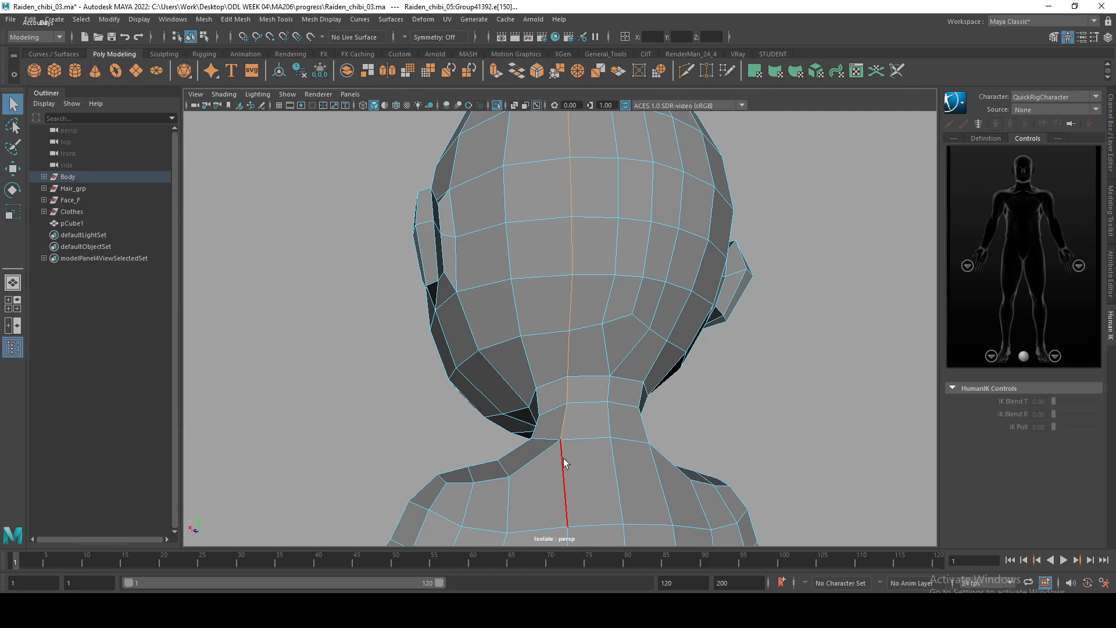
middle_click_drag(573, 441, 563, 234, "alt")
right_click_drag(563, 234, 485, 169, "alt")
left_click_drag(512, 279, 564, 348, "alt")
Switch back to the Blocking scene and show the chibi head mesh in unsmoothed display
key("alt+Tab")
right_click_drag(558, 219, 507, 217)
left_click(562, 198)
key("w")
left_click_drag(571, 202, 464, 226, "alt")
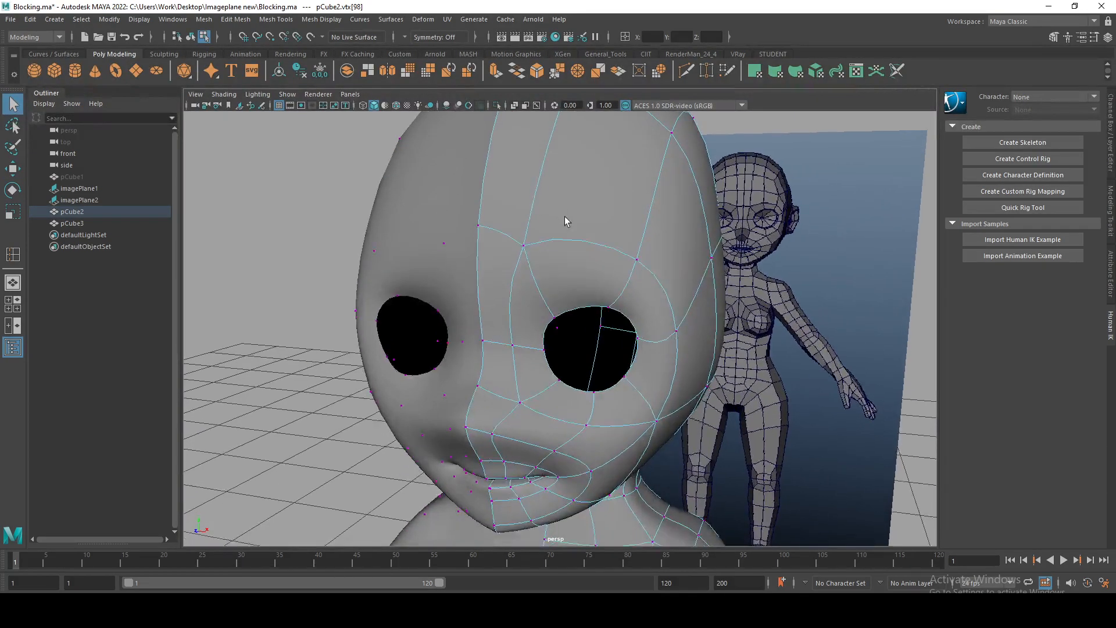
mouse_move(567, 222)
left_mouse_down("alt")
mouse_move(513, 218)
mouse_move(583, 227)
left_mouse_up("alt")
scroll(594, 247, "up", 4)
middle_click_drag(595, 252, 605, 311, "alt")
key("1")
right_click_drag(619, 249, 610, 181)
Multi-Cut a line from the eye hole's upper edge up the forehead and over the crown
middle_click_drag(570, 160, 553, 228, "alt")
right_click_drag(551, 215, 654, 159)
left_click_drag(653, 168, 477, 186, "alt")
right_click_drag(497, 180, 433, 180, "shift")
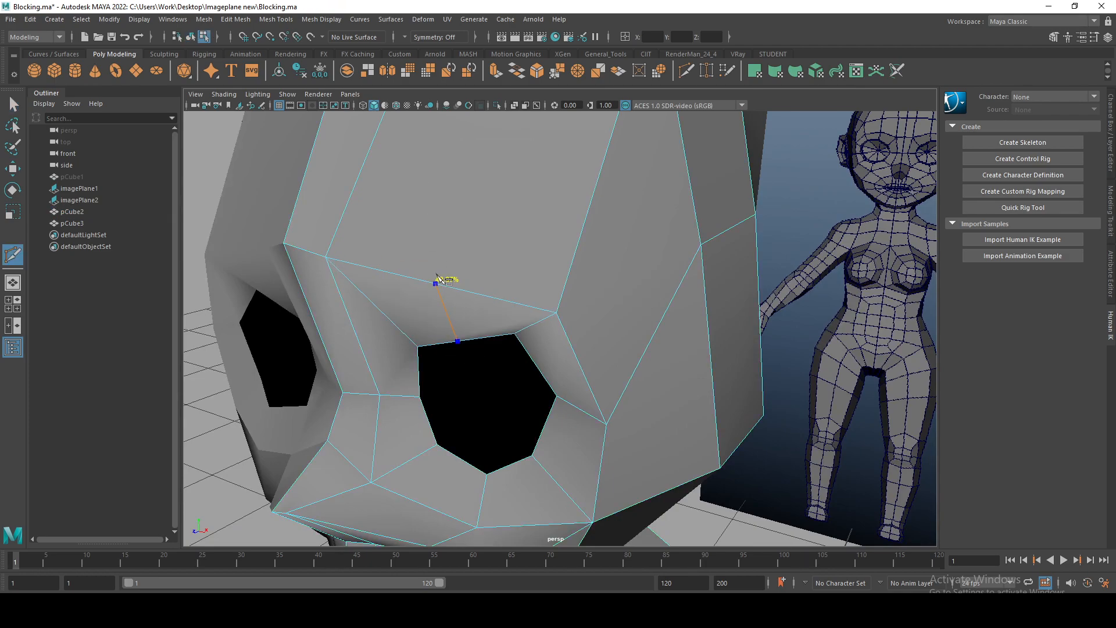
left_click_drag(527, 300, 463, 319, "alt")
left_click(538, 239)
left_click_drag(538, 240, 516, 254, "alt")
left_click_drag(609, 278, 522, 277, "alt")
middle_click_drag(522, 277, 463, 202, "alt")
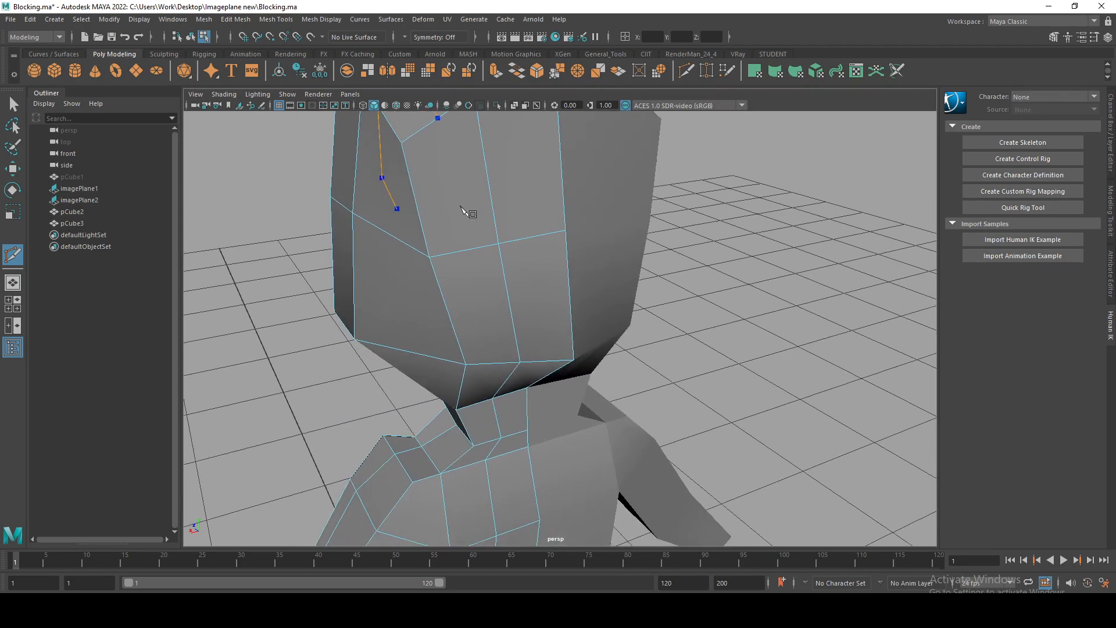
Continue the cut down the back of the head to the neck and complete it
middle_click_drag(489, 335, 489, 270, "alt")
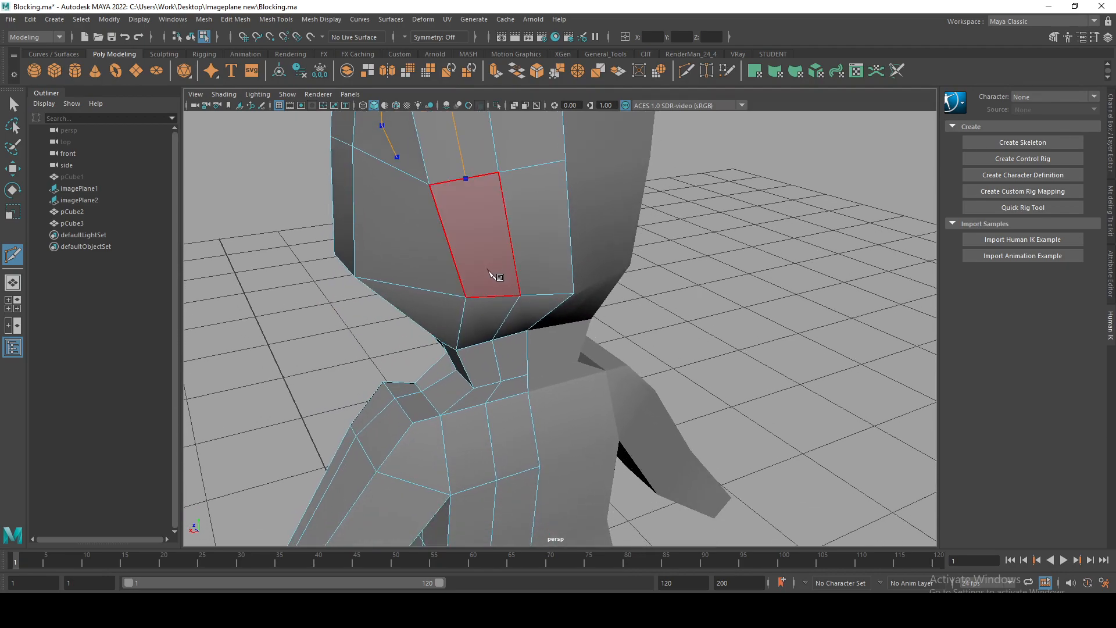
left_click_drag(474, 349, 456, 308, "alt")
scroll(504, 288, "up", 2)
middle_click_drag(456, 308, 511, 324, "alt")
scroll(505, 279, "down", 2)
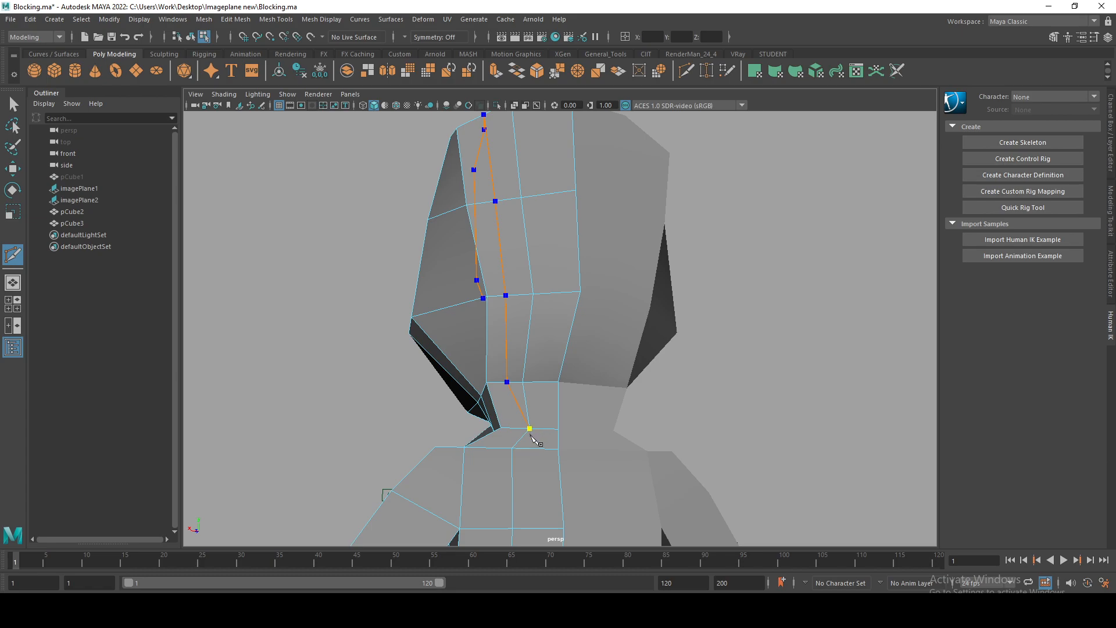
scroll(534, 437, "up", 2)
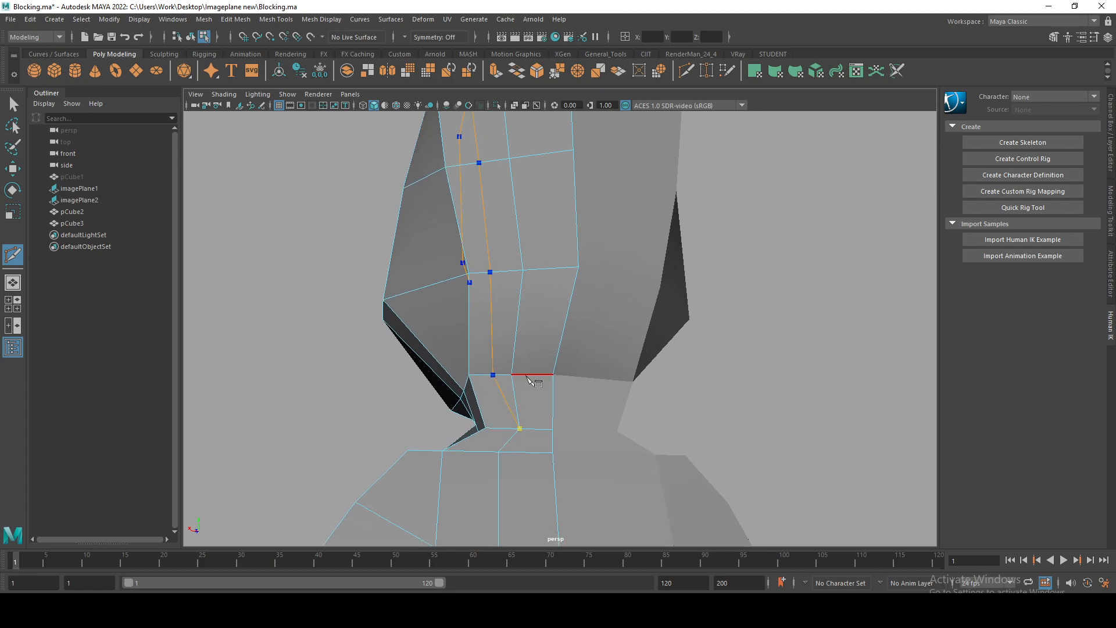
scroll(573, 363, "down", 3)
left_click_drag(573, 363, 605, 349, "alt")
left_click_drag(481, 279, 517, 306, "alt")
scroll(496, 302, "up", 3)
key("q")
Delete the edges beside the centre line at the lower back of the head and upper neck
right_click_drag(517, 307, 521, 301)
left_click(520, 302)
right_click_drag(575, 333, 528, 362, "shift")
right_click_drag(516, 276, 515, 248)
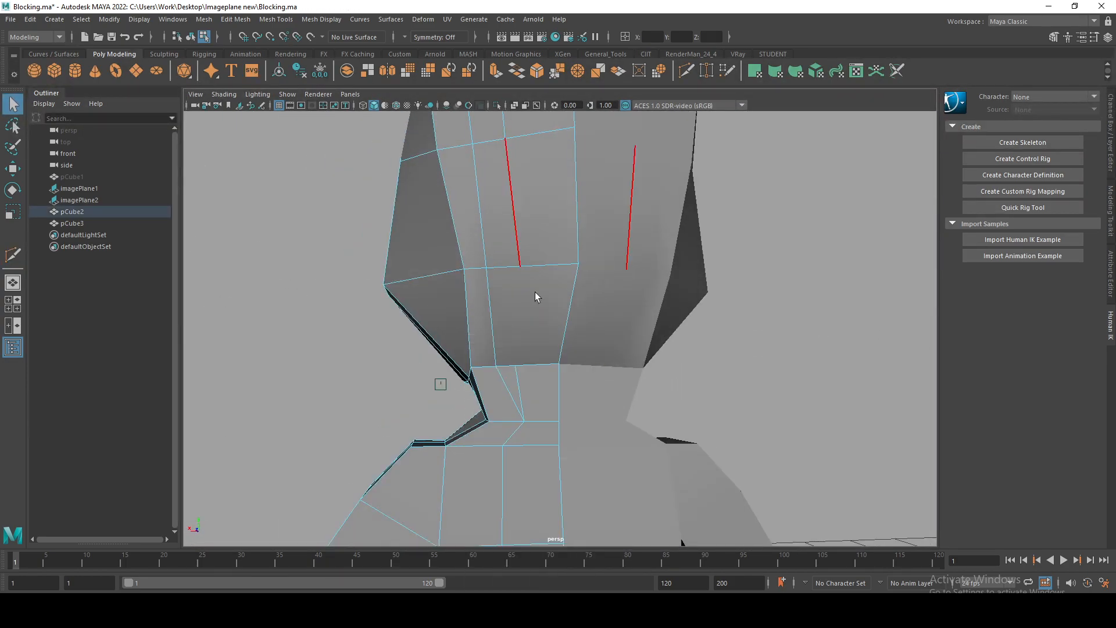
left_click(531, 375, "ctrl")
Connect the loose vertex at the back of the head to the centre-line vertex above the neck with 1 segment
right_click_drag(531, 275, 503, 262)
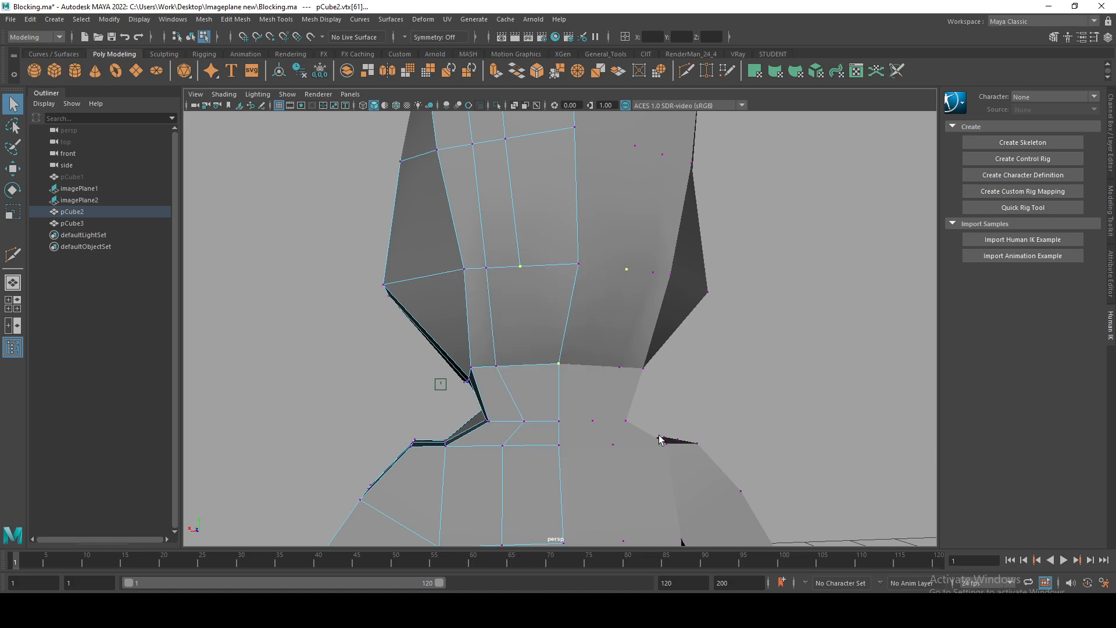
scroll(484, 278, "up", 2)
key("ctrl+a")
key("ctrl+a")
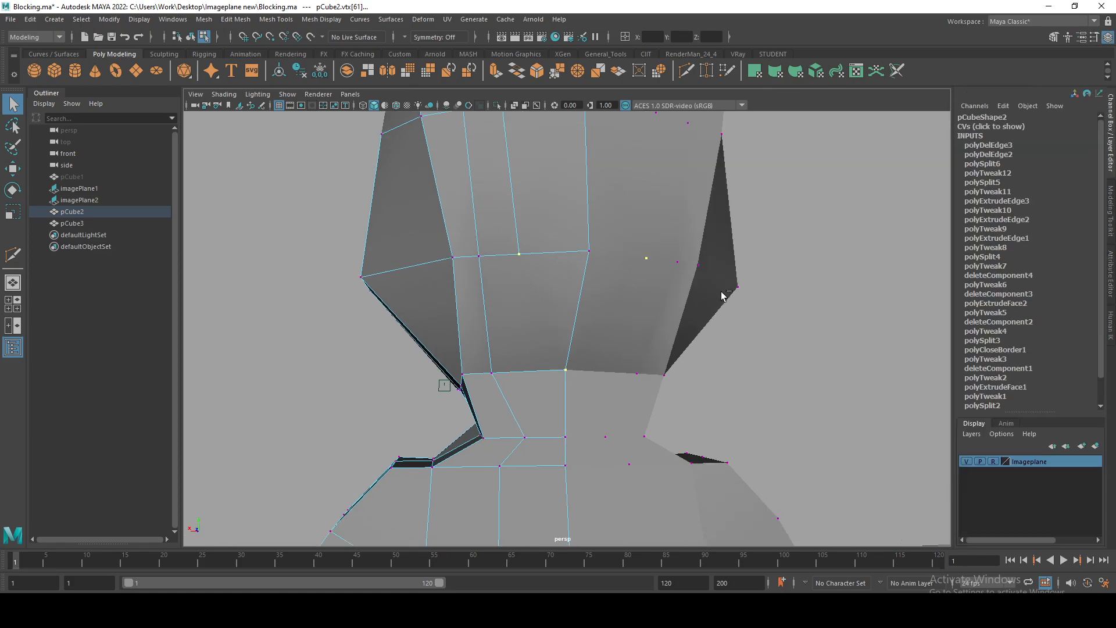
key("ctrl+a")
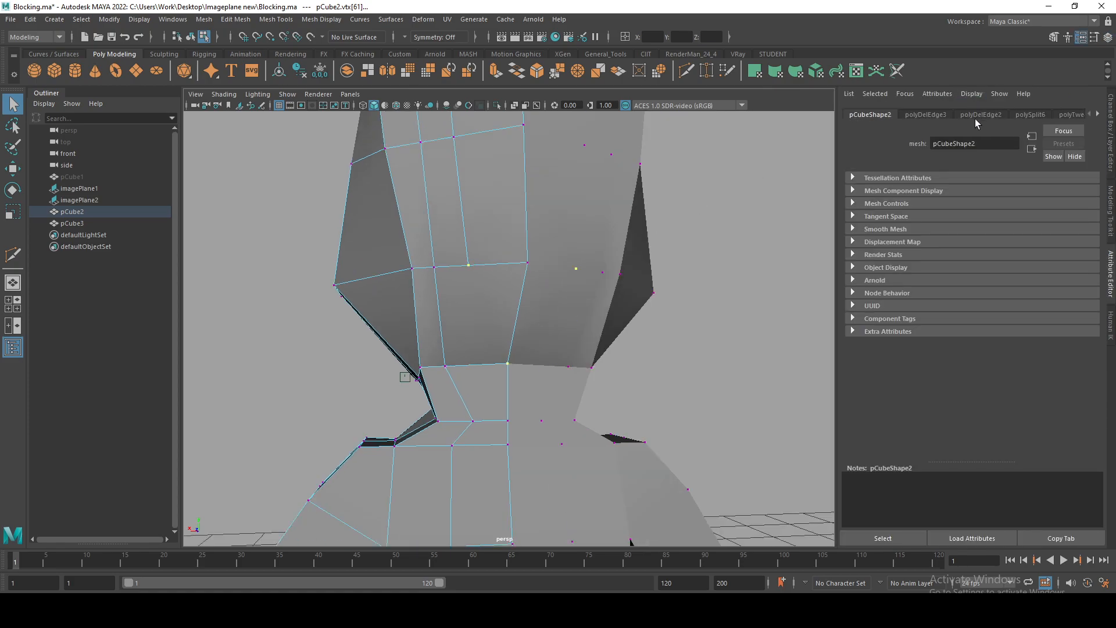
left_click(1112, 208)
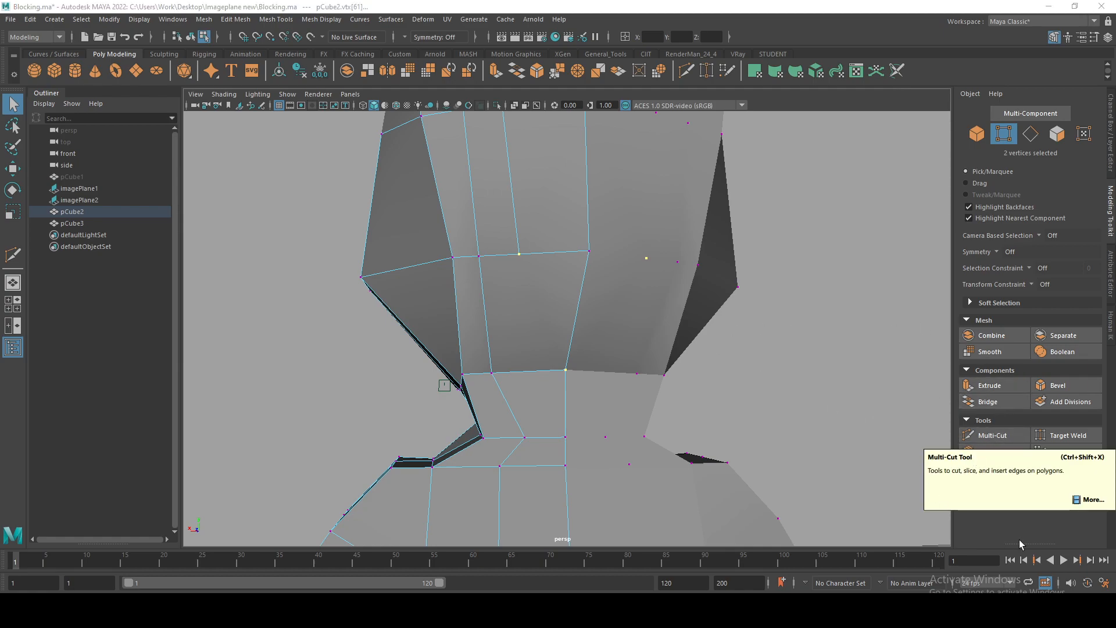
left_click(993, 452)
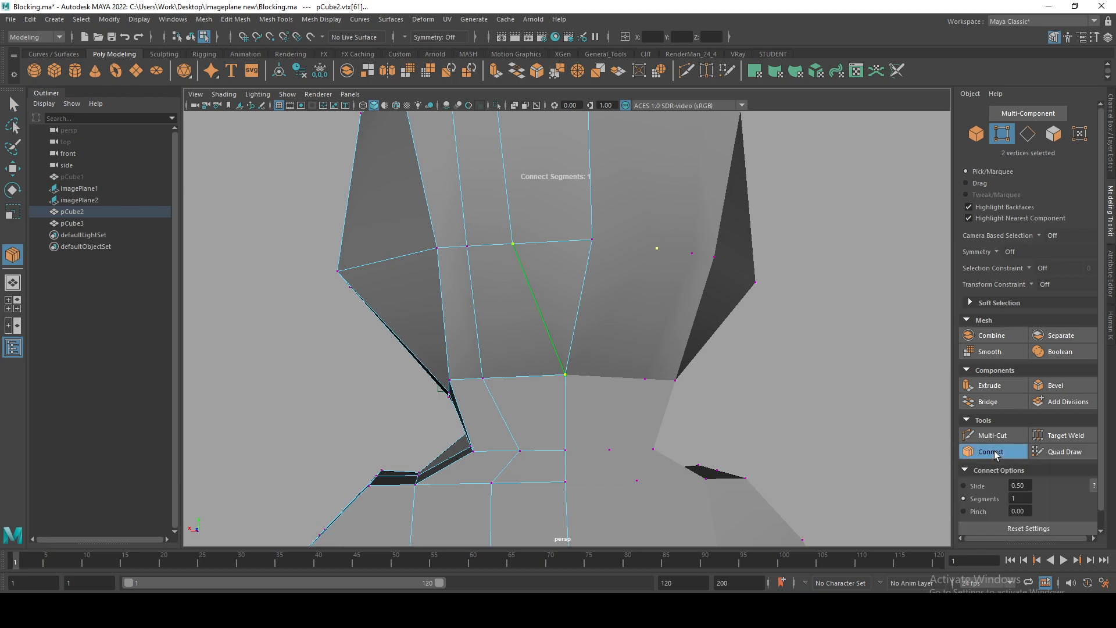
key("q")
Compare the back of the head in smoothed and unsmoothed display, and return to the Raiden_chibi_03 reference scene
left_click_drag(546, 351, 563, 264, "alt")
key("F8")
key("3")
left_click_drag(646, 221, 529, 314, "alt")
key("1")
key("3")
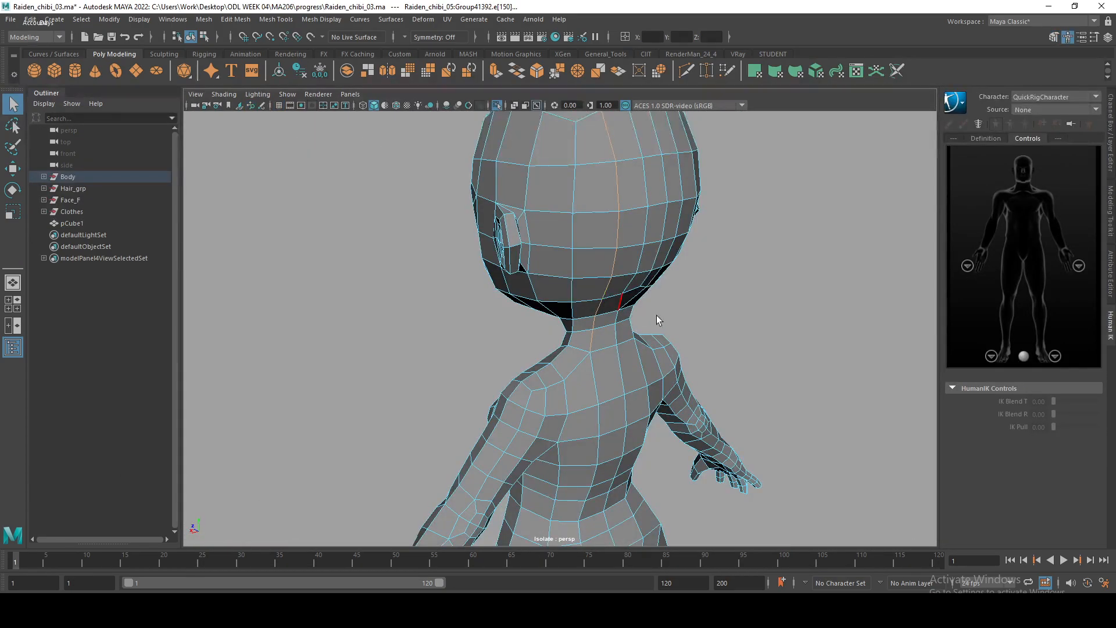
Examine the edge flow on the reference body's back of head, neck and shoulders in smoothed display
left_click_drag(657, 315, 581, 232, "alt")
key("F8")
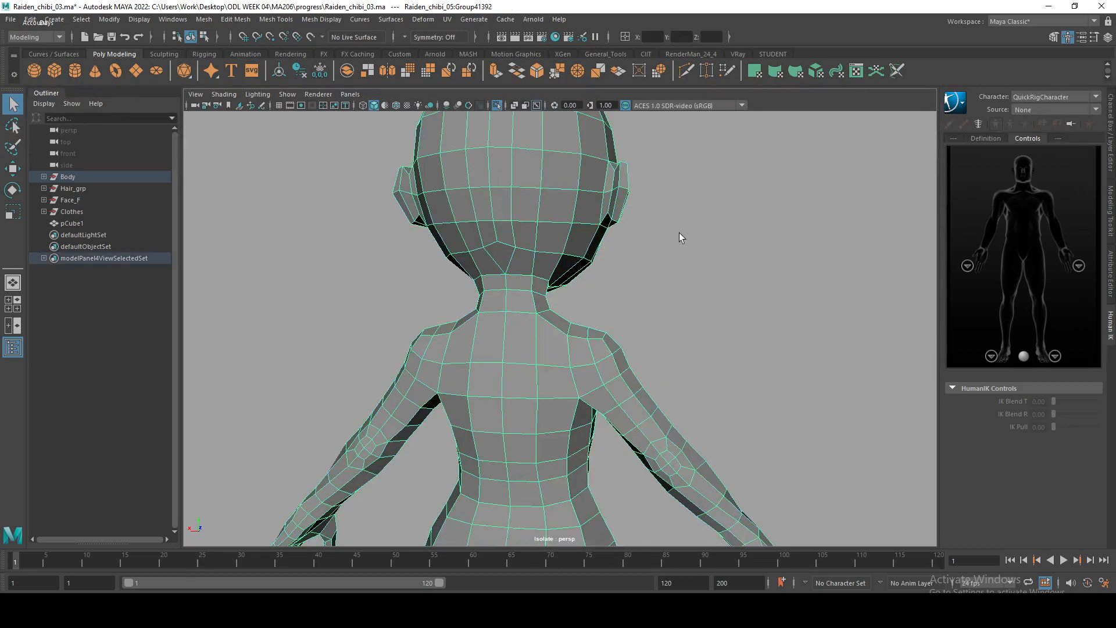
key("3")
scroll(679, 232, "up", 5)
middle_click_drag(630, 481, 613, 321, "alt")
left_click_drag(613, 320, 654, 301, "alt")
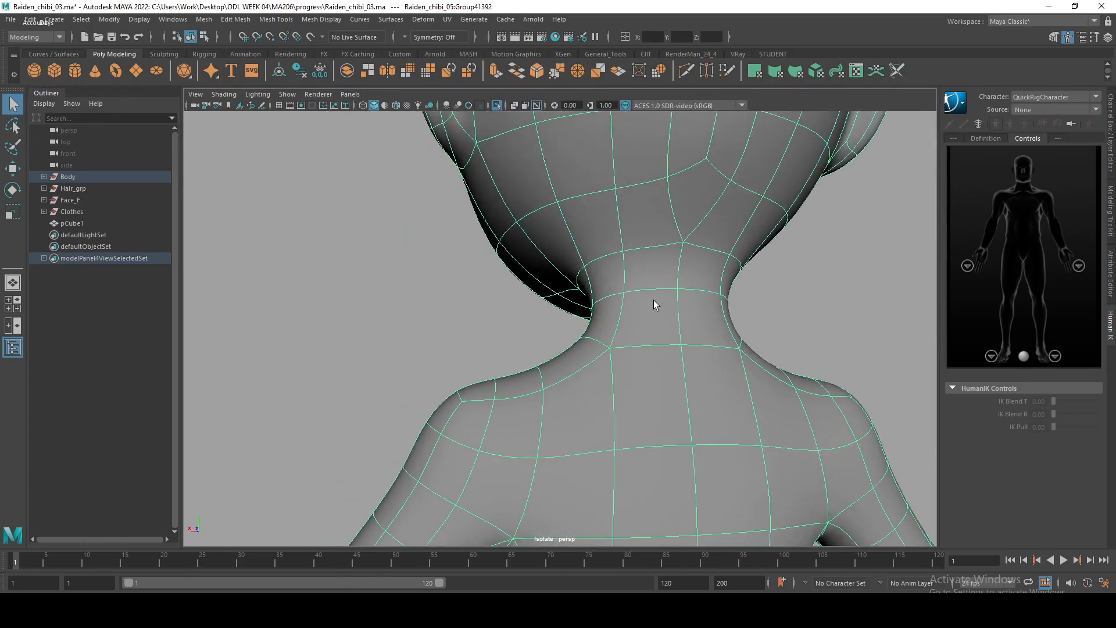
middle_click_drag(654, 302, 583, 375, "alt")
left_click(350, 382)
left_click_drag(350, 382, 404, 369, "alt")
left_click(518, 304)
left_click_drag(648, 312, 613, 299, "alt")
middle_click_drag(608, 284, 677, 417, "alt")
Isolate the kite-shaped face above the reference's neck to inspect its corner vertices, and return to the Blocking scene
right_click_drag(587, 294, 588, 338)
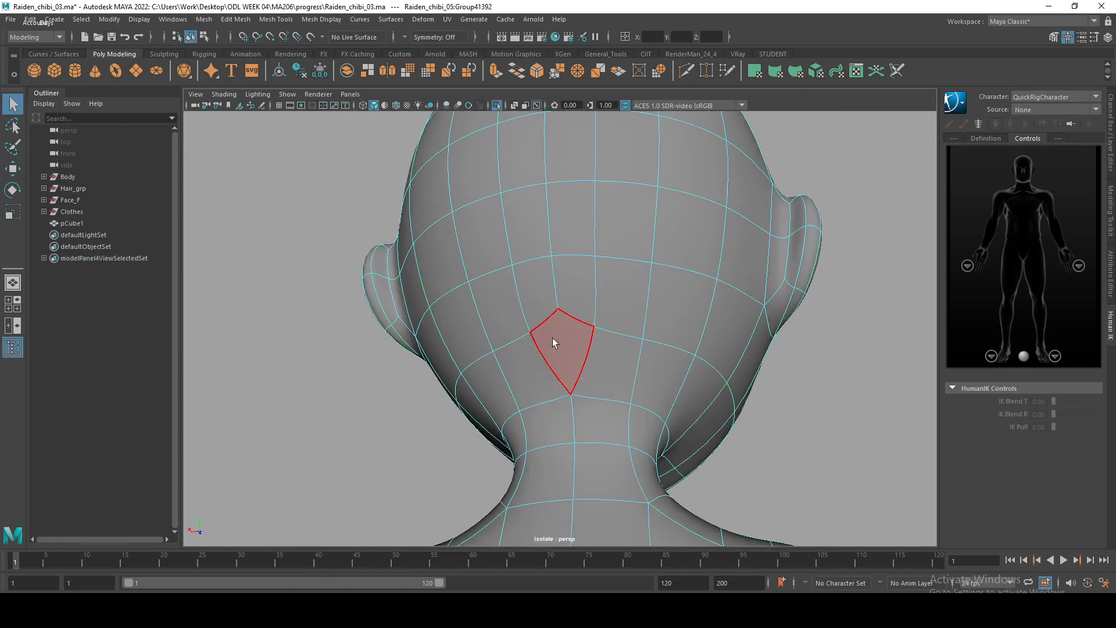
left_click(560, 341)
key("ctrl+1")
left_click_drag(576, 337, 606, 333, "alt")
key("ctrl+1")
right_click_drag(594, 275, 513, 237)
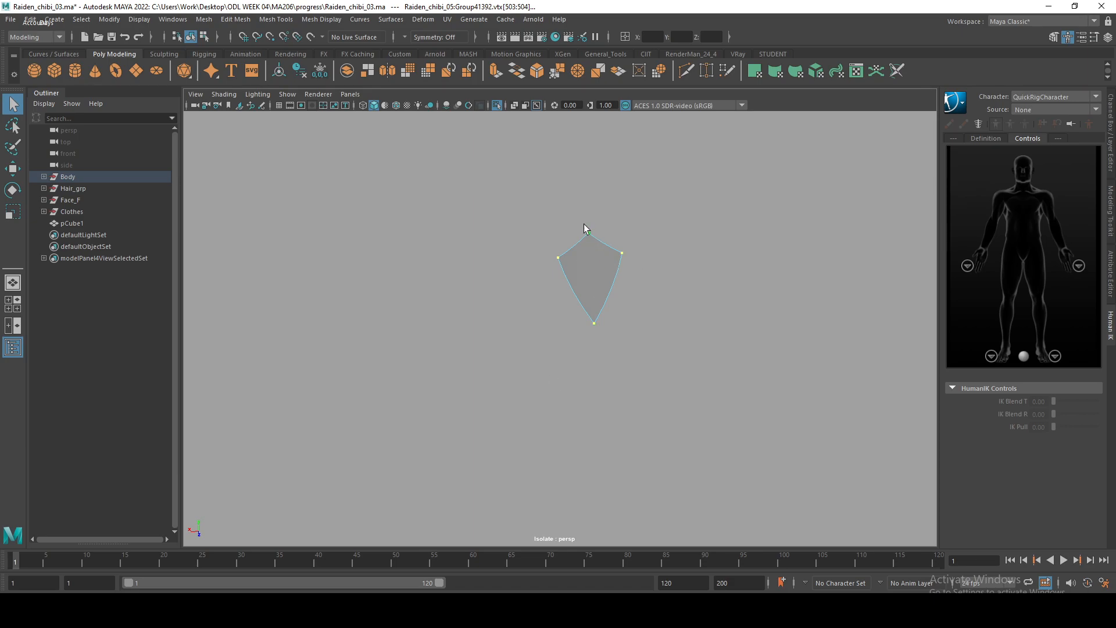
left_click_drag(533, 208, 632, 370)
left_click_drag(578, 199, 811, 396)
left_click_drag(494, 162, 638, 381)
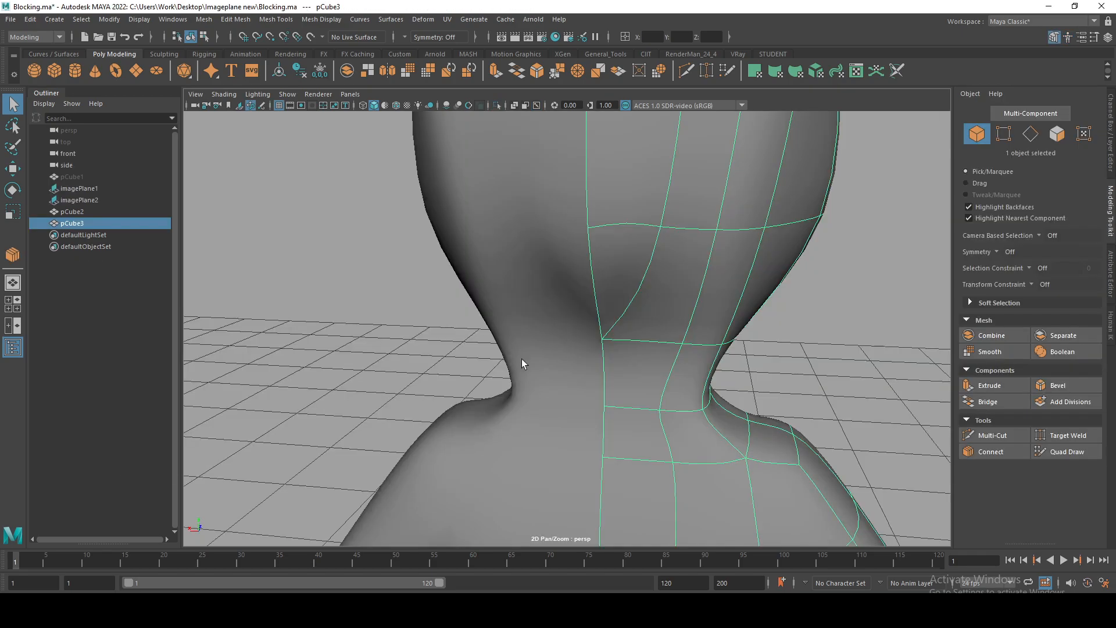
Show the blocked head unsmoothed and undo the diagonal edge connected above the back of the neck
left_click_drag(518, 368, 553, 364, "alt")
key("1")
left_click_drag(473, 335, 488, 222, "alt")
left_click(489, 223)
right_click_drag(500, 227, 450, 226)
left_click_drag(449, 226, 488, 267, "alt")
left_click(445, 223)
key("w")
left_click(487, 268)
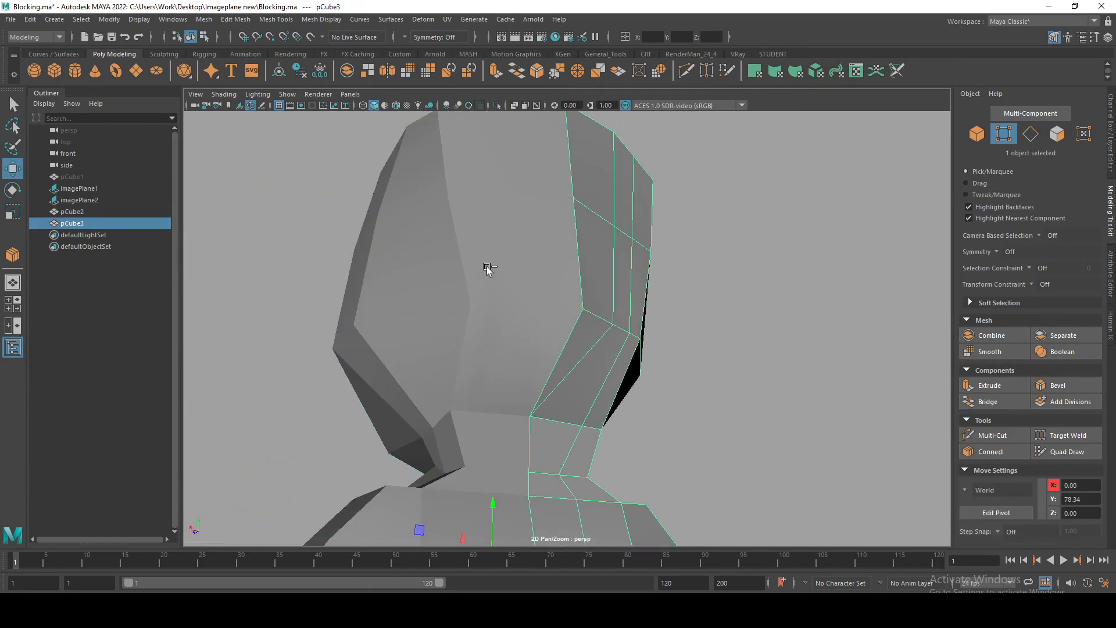
left_click(487, 268)
key("F9")
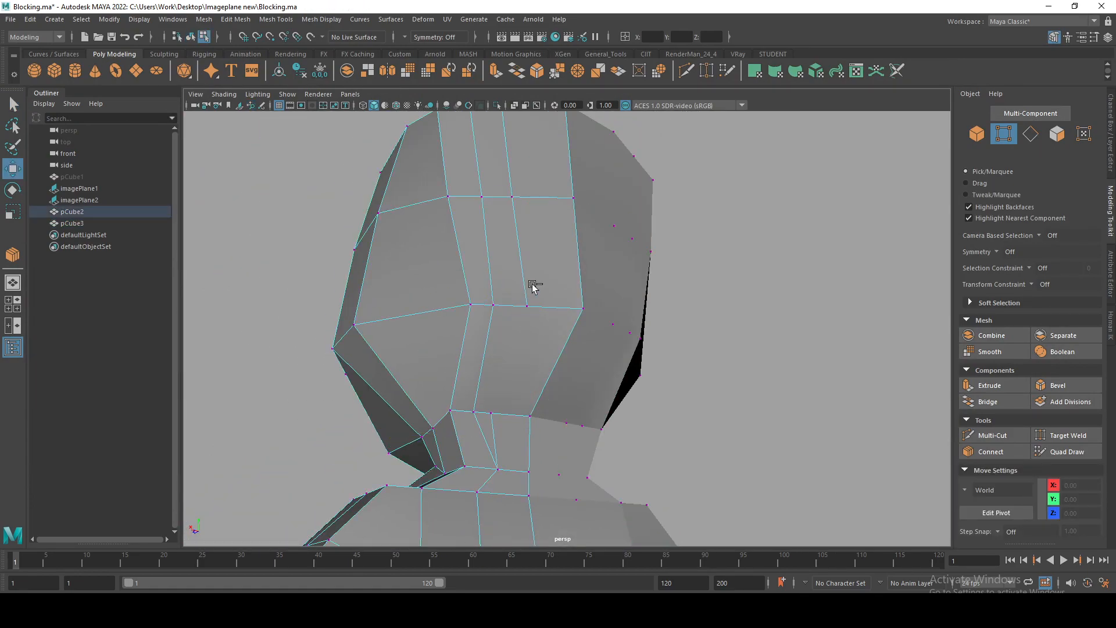
Undo the cut running from the eye hole over the forehead and crown, and return to object selection
left_click(533, 286)
mouse_move(531, 286)
left_mouse_down("alt")
mouse_move(473, 279)
mouse_move(406, 249)
mouse_move(566, 235)
mouse_move(553, 284)
left_mouse_up("alt")
right_click_drag(581, 204, 643, 175)
middle_click_drag(643, 250, 598, 322, "alt")
scroll(598, 322, "up", 3)
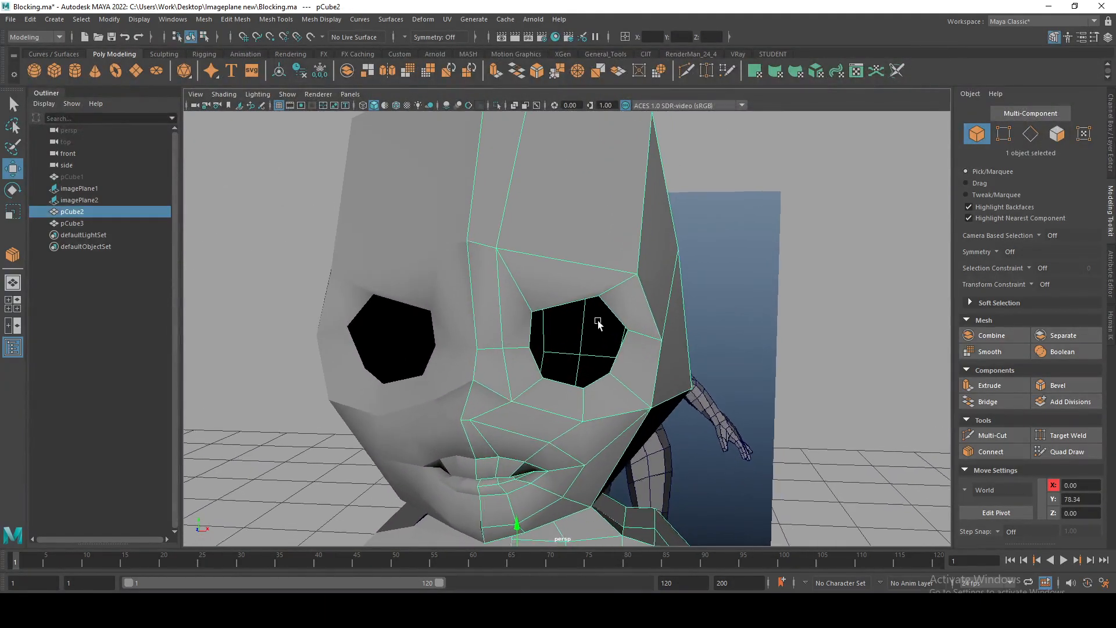
Try to insert a vertical edge loop above the eye hole with Multi-Cut
left_click(992, 436)
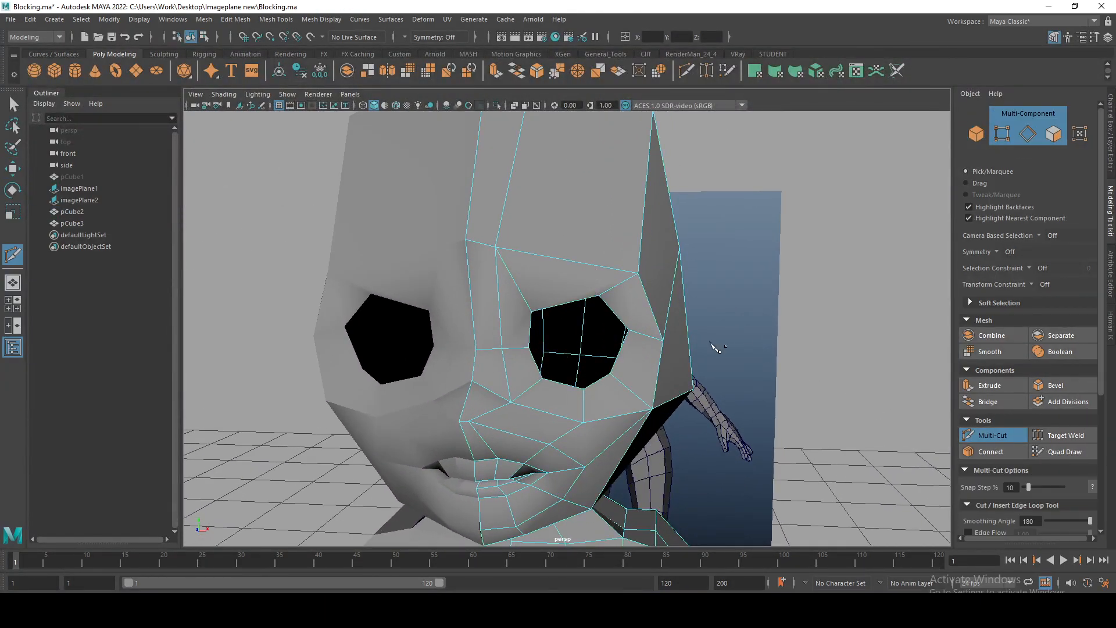
left_click(566, 259, "ctrl")
middle_click_drag(639, 465, 651, 257, "alt")
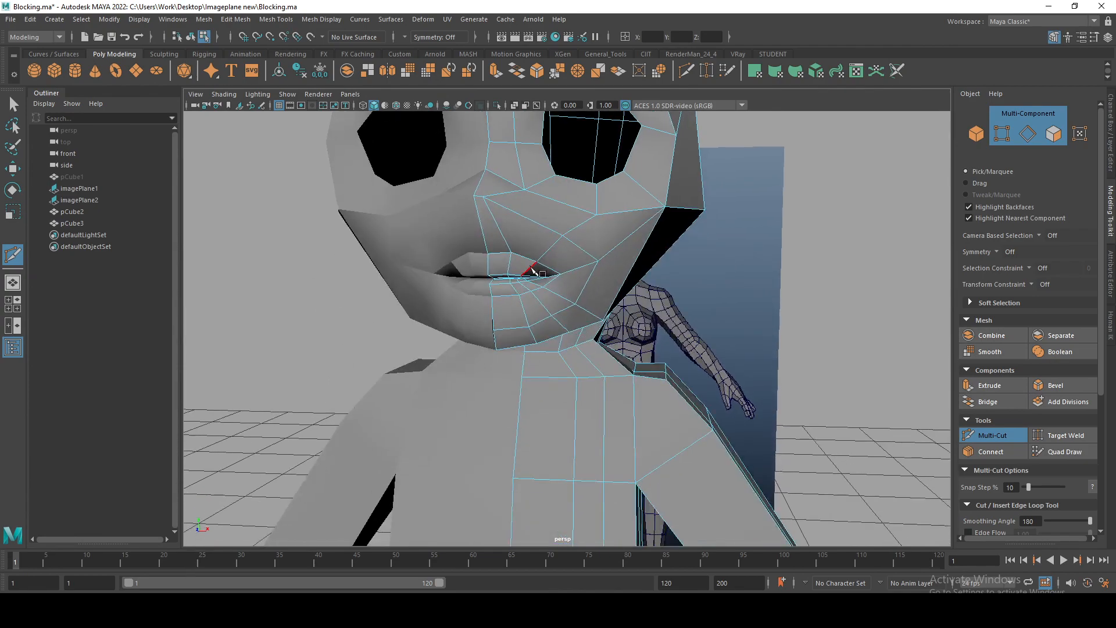
middle_click_drag(588, 189, 625, 461, "alt")
scroll(616, 357, "up", 2)
left_click(525, 394)
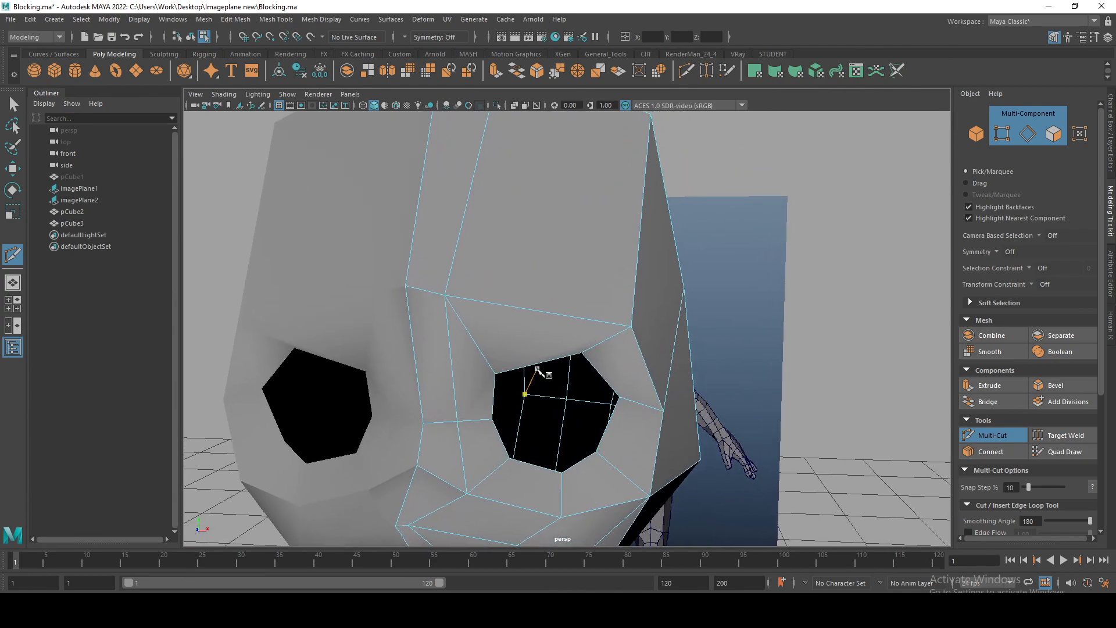
key("ctrl+z")
Multi-Cut a new line from the eye hole's upper edge through the brow and forehead onto the crown
scroll(533, 365, "up", 4)
left_click(514, 386)
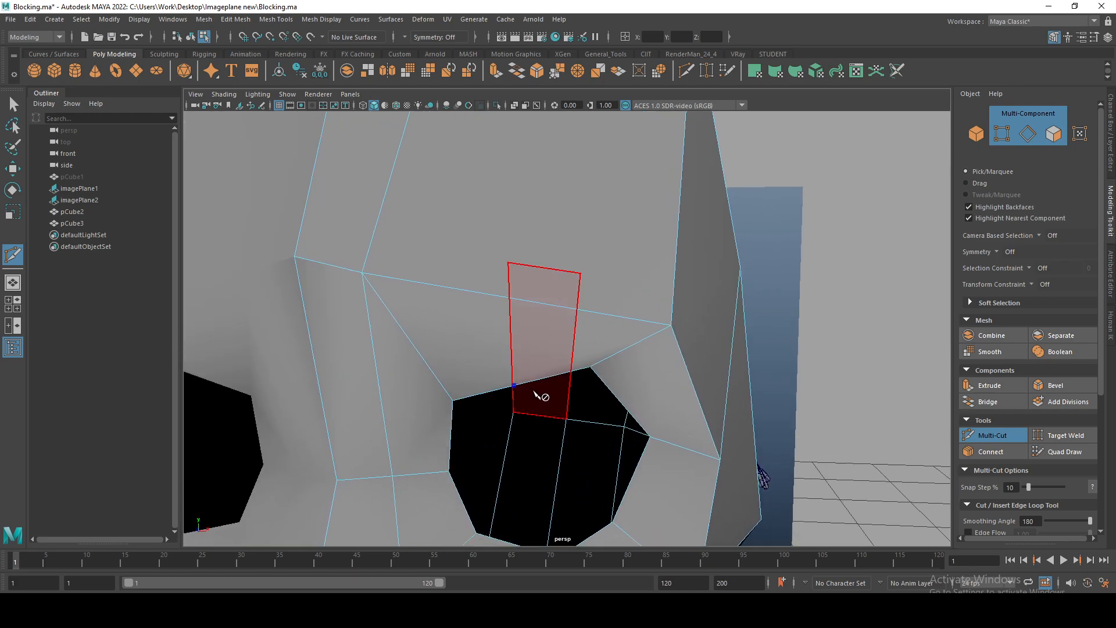
left_click(496, 296)
scroll(506, 309, "down", 3)
middle_click_drag(508, 279, 519, 324, "alt")
left_click_drag(520, 325, 442, 368, "alt")
left_click_drag(508, 346, 454, 271, "alt")
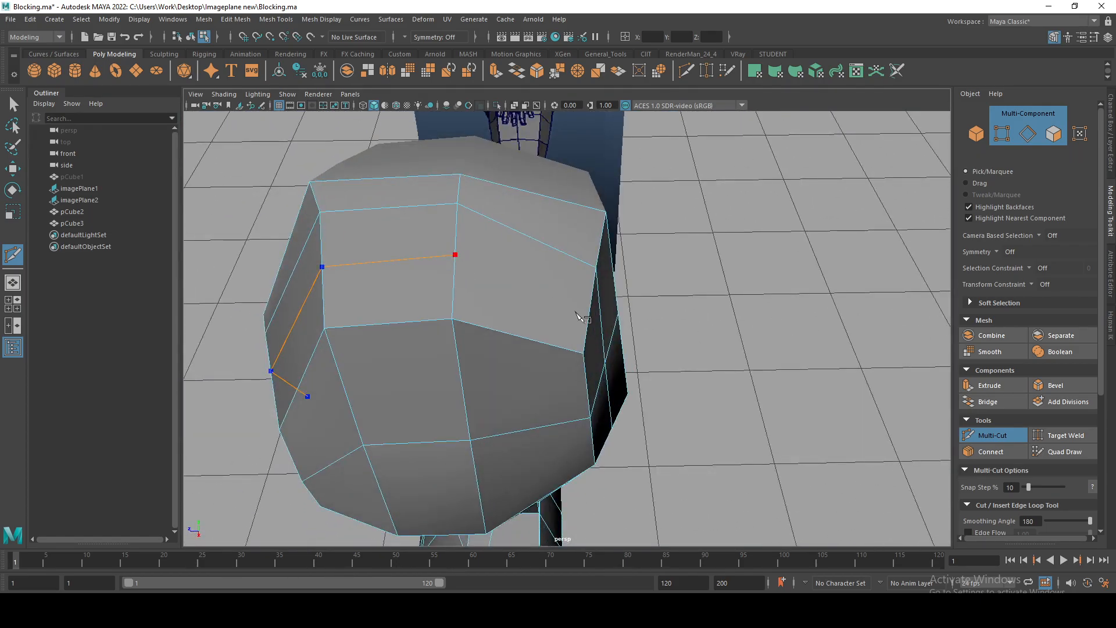
Extend the cut down the back of the head to the existing vertex at the top of the neck
left_click_drag(577, 314, 503, 268, "alt")
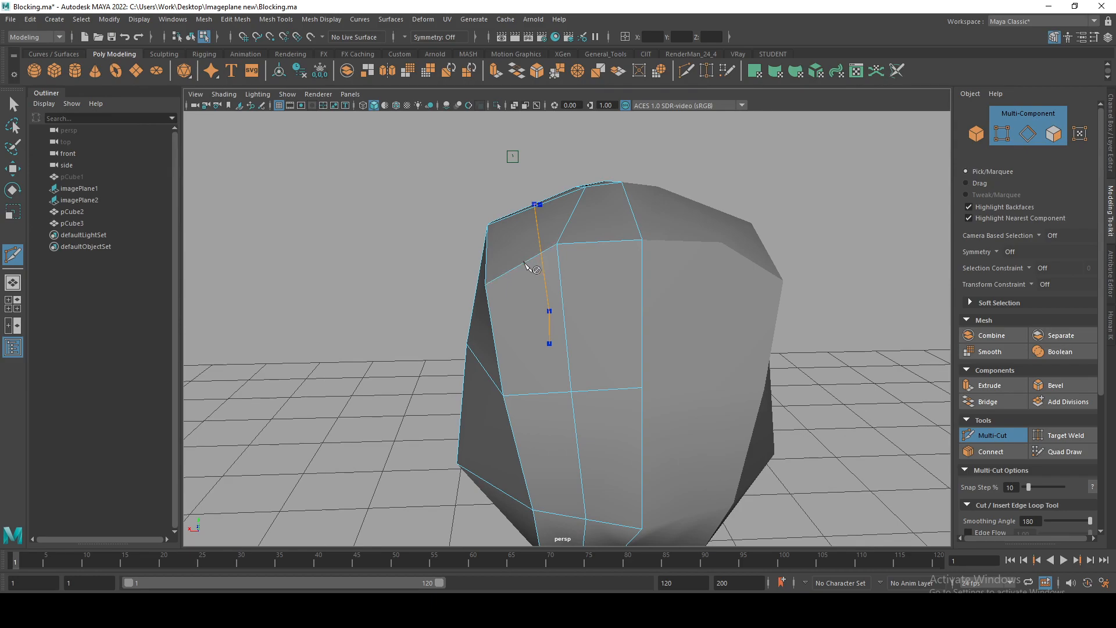
left_click(525, 265)
left_click_drag(525, 265, 556, 292, "alt")
left_click(530, 312)
left_click(561, 297)
left_click_drag(581, 346, 573, 307, "alt")
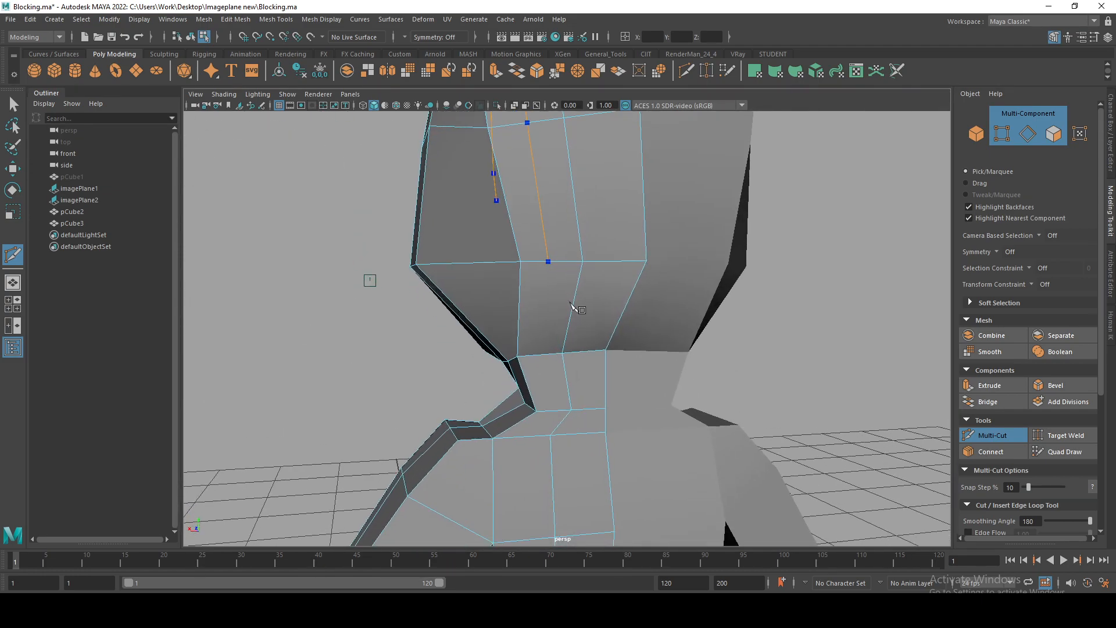
scroll(646, 305, "down", 3)
scroll(547, 262, "up", 3)
key("ctrl+z")
scroll(564, 326, "up", 2)
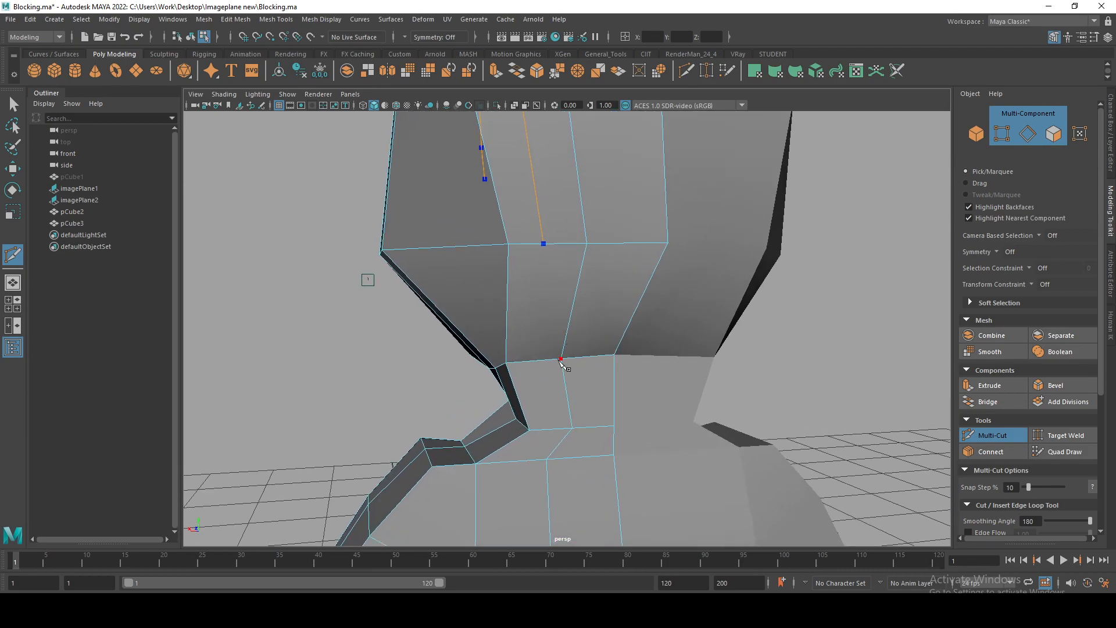
right_click(674, 403)
Delete the old slanted edge beside the new cut at the lower back of the head
left_click_drag(576, 280, 563, 285, "alt")
key("q")
left_click(564, 289)
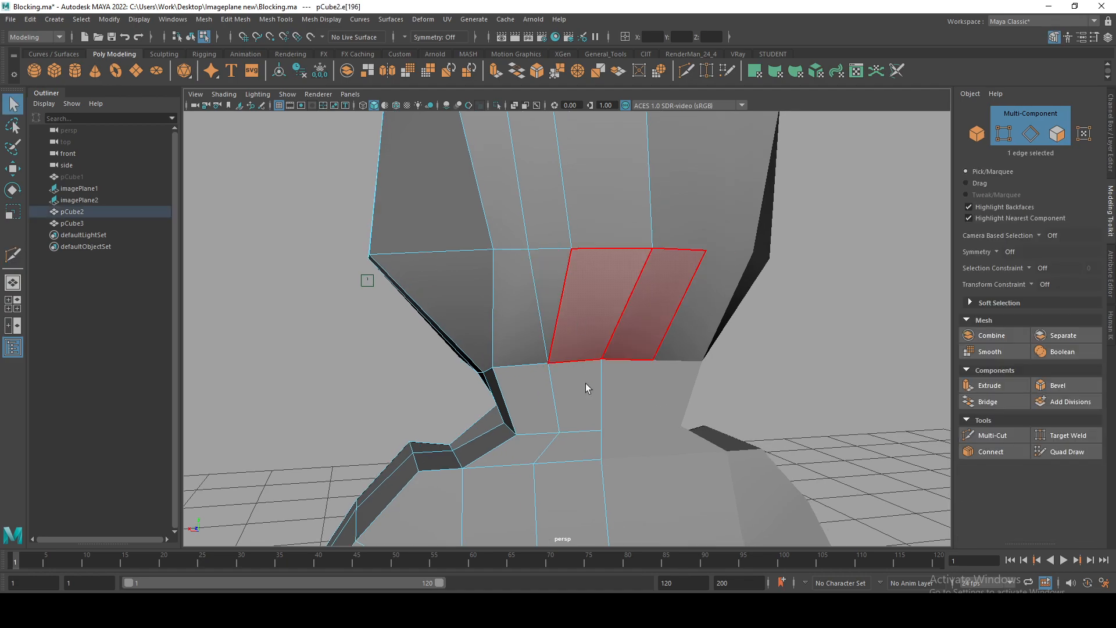
scroll(514, 304, "down", 3)
scroll(514, 412, "up", 2)
scroll(514, 413, "up", 1)
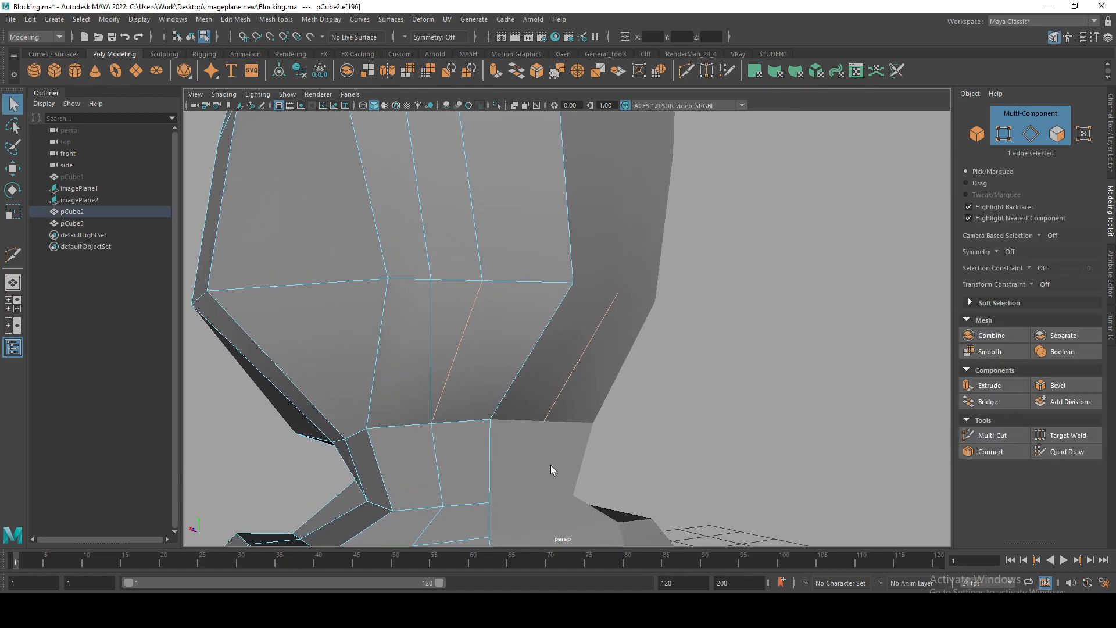
key("Delete")
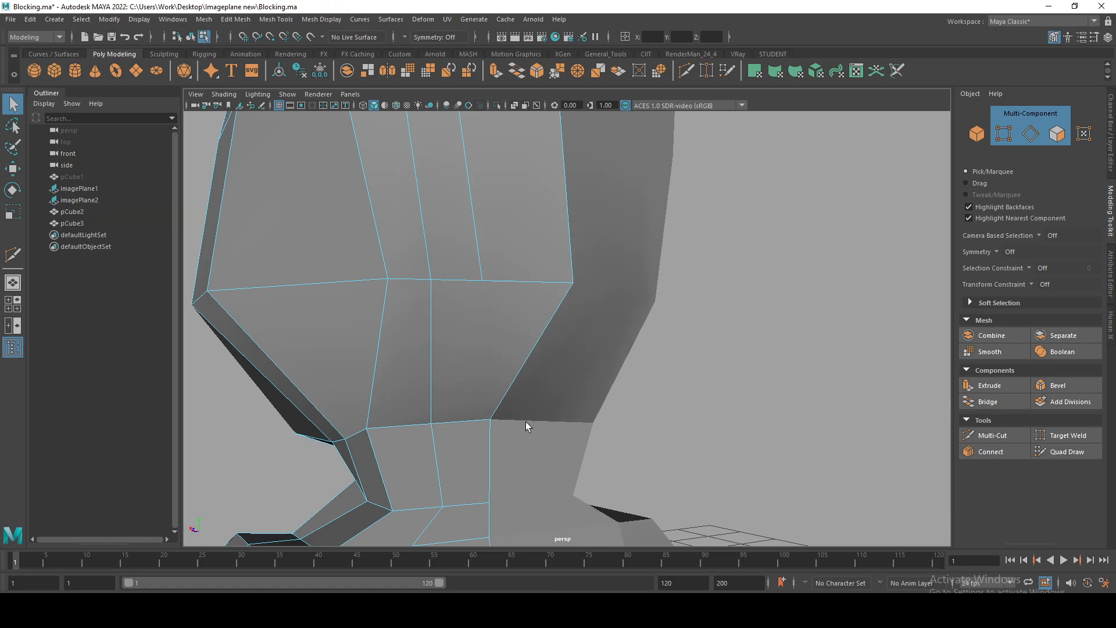
Multi-Cut a replacement edge from the deleted edge's upper vertex to the centre line at the top of the neck
left_click(996, 435)
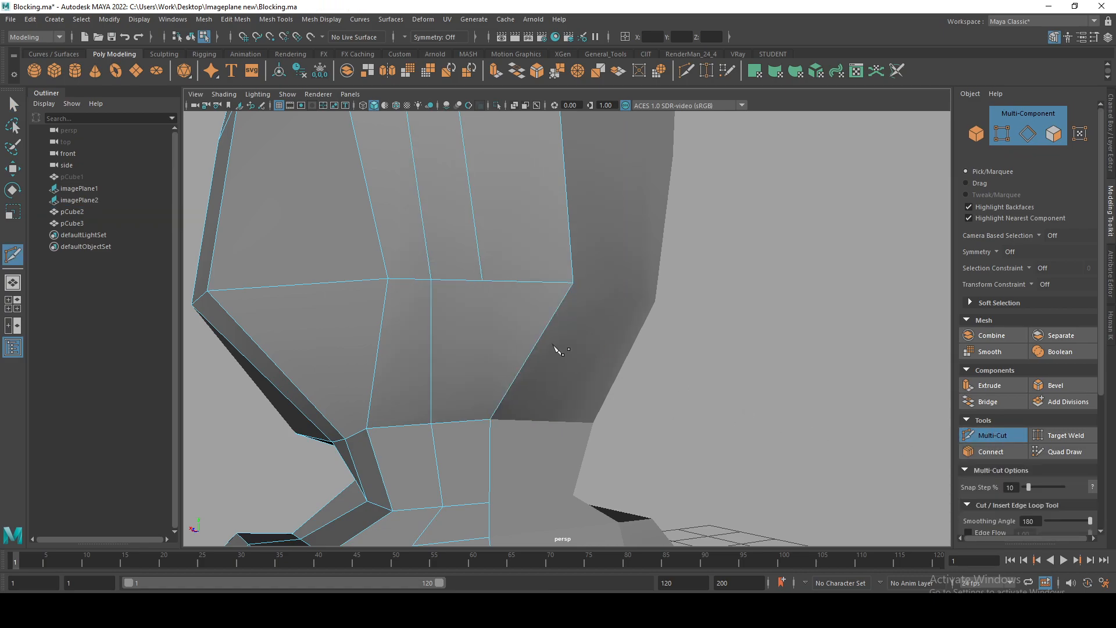
left_click(483, 281)
right_click(492, 333)
Inspect the head from the back and front in smoothed and unsmoothed display
key("3")
scroll(493, 334, "down", 3)
left_click_drag(493, 335, 538, 306, "alt")
middle_click_drag(538, 306, 521, 436, "alt")
left_click_drag(521, 436, 561, 388, "alt")
key("q")
right_click_drag(503, 263, 544, 249)
mouse_move(512, 259)
left_mouse_down("alt")
mouse_move(521, 288)
mouse_move(513, 243)
left_mouse_up("alt")
key("1")
key("3")
left_click_drag(517, 292, 586, 310, "alt")
key("1")
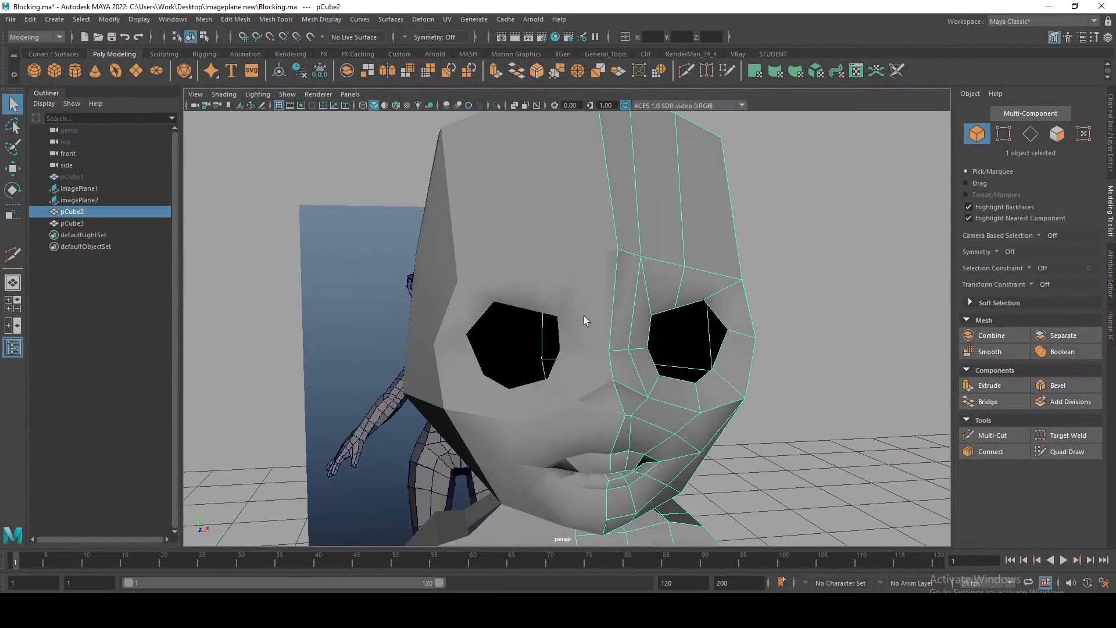
In the front view, move the vertices along the upper rim of the eye opening onto the reference model's eye outline
right_click_drag(673, 308, 693, 368)
left_click(737, 299)
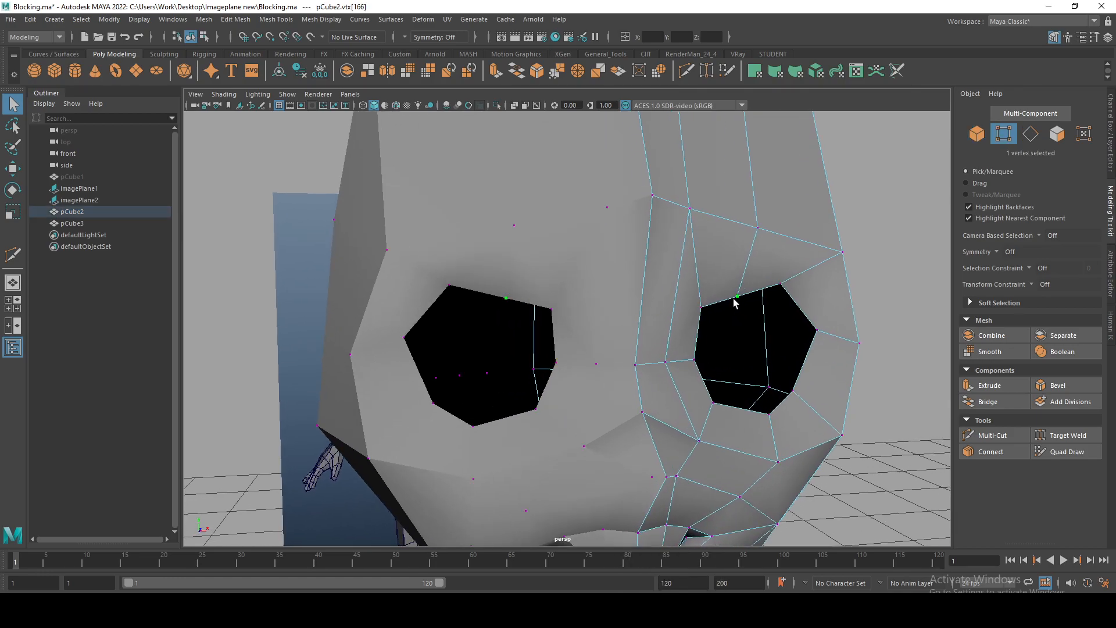
key("space")
key("space")
right_click_drag(504, 332, 531, 351, "alt")
left_click_drag(458, 264, 477, 296)
key("w")
key("q")
left_click_drag(529, 245, 653, 255)
key("w")
key("q")
key("w")
left_click_drag(673, 320, 696, 325)
left_click_drag(686, 317, 695, 312)
Move the vertices along the lower rim of the eye opening to match the reference eye outline
middle_click_drag(685, 344, 687, 308, "alt")
left_click_drag(623, 363, 655, 385)
left_click_drag(580, 399, 601, 436)
middle_click_drag(582, 477, 556, 378, "alt")
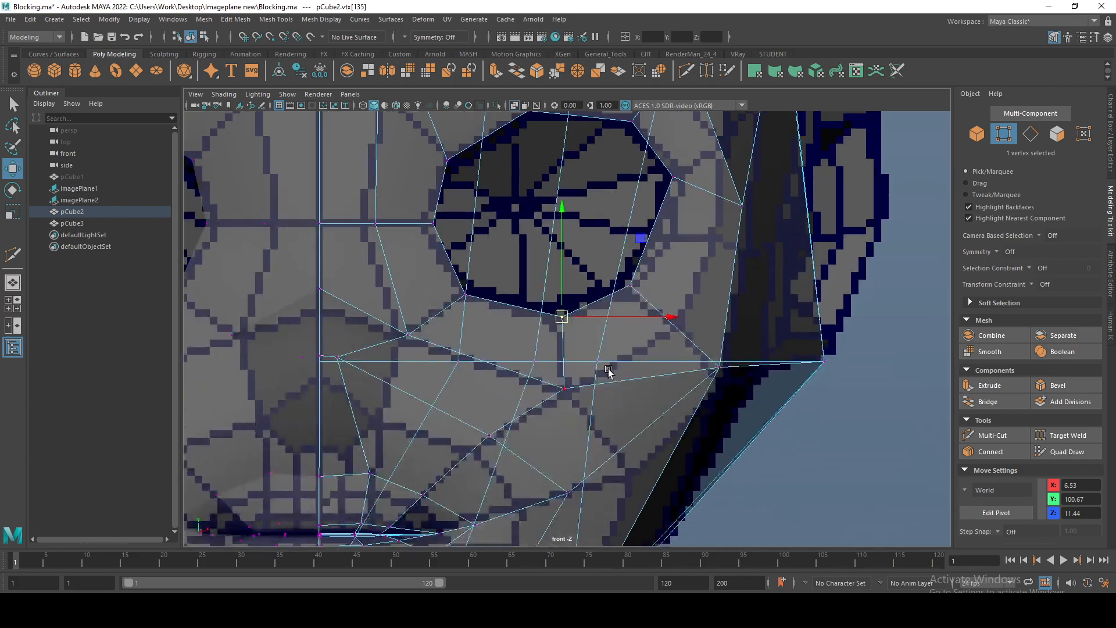
Select all the faces of the arm from shoulder to wrist and extract them from the body mesh
key("space")
key("space")
scroll(682, 285, "down", 5)
left_click_drag(682, 285, 523, 314, "alt")
scroll(523, 314, "down", 5)
middle_click_drag(465, 308, 439, 182, "alt")
left_click_drag(439, 182, 672, 334, "alt")
scroll(674, 361, "up", 5)
middle_click_drag(692, 448, 676, 372, "alt")
key("q")
right_click_drag(603, 246, 599, 294)
left_click_drag(600, 320, 599, 256, "alt")
left_click_drag(573, 207, 806, 512)
scroll(697, 348, "up", 3)
middle_click_drag(673, 311, 662, 384, "alt")
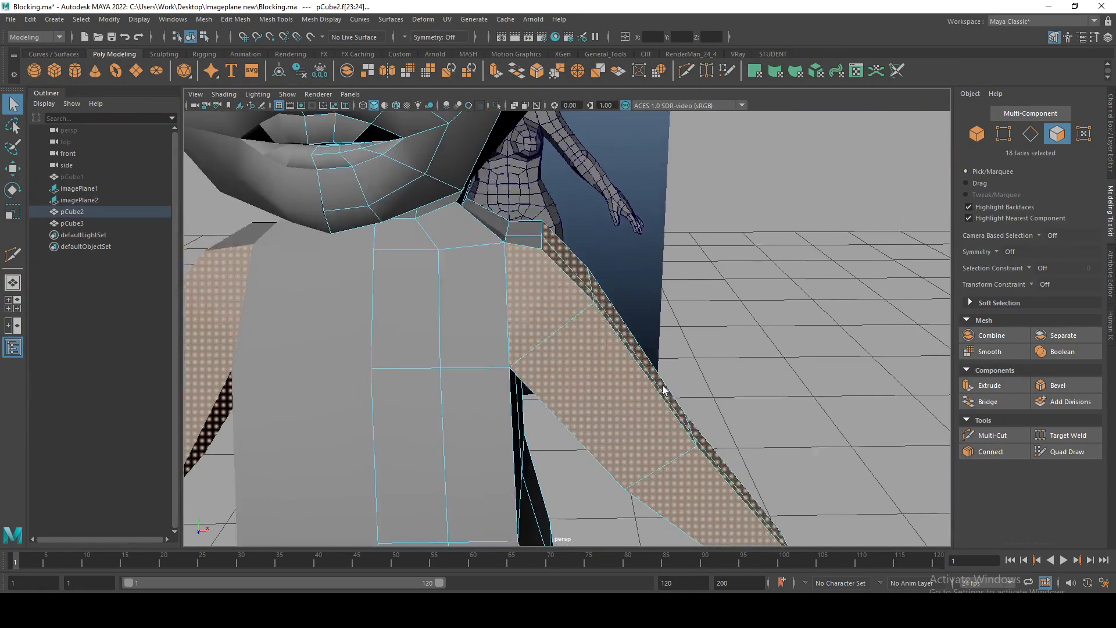
scroll(455, 250, "down", 4)
scroll(579, 265, "down", 4)
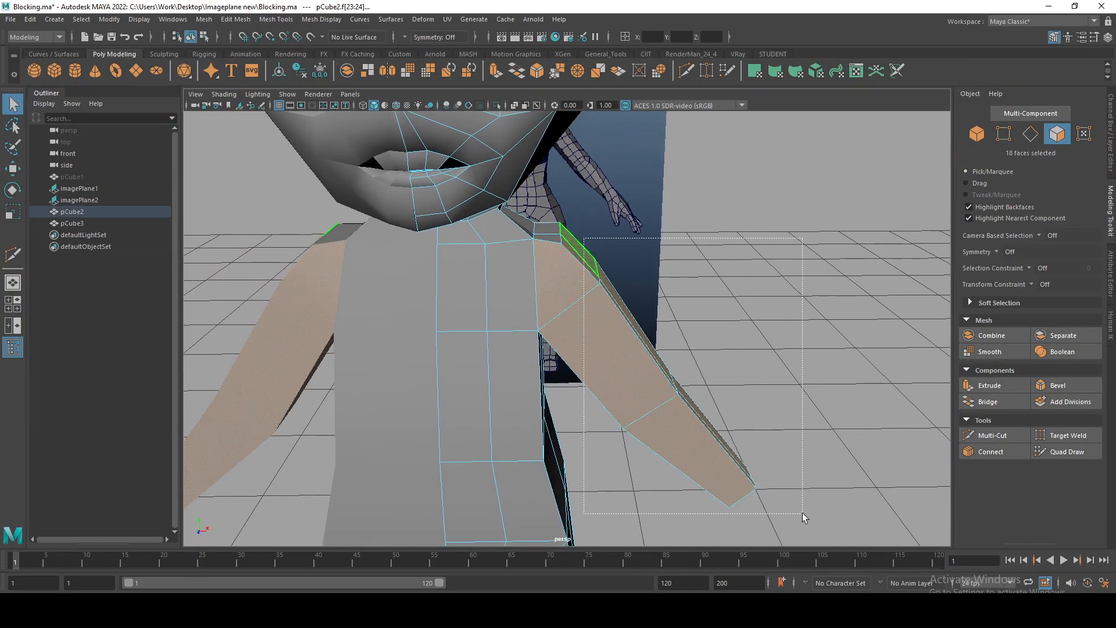
scroll(721, 351, "up", 4)
scroll(722, 351, "down", 5)
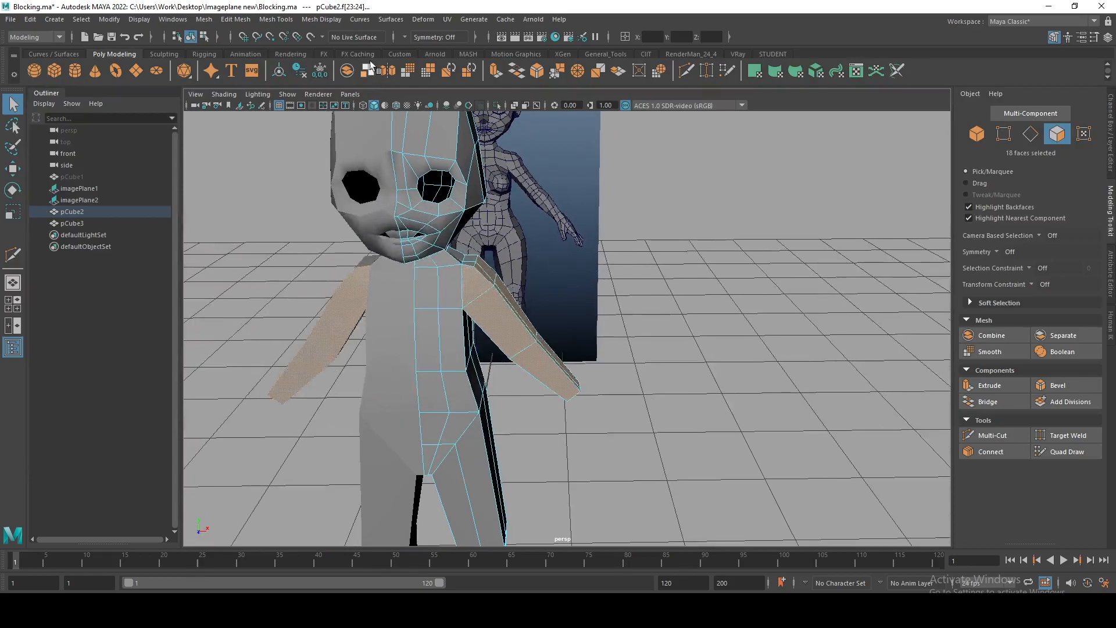
left_click(236, 19)
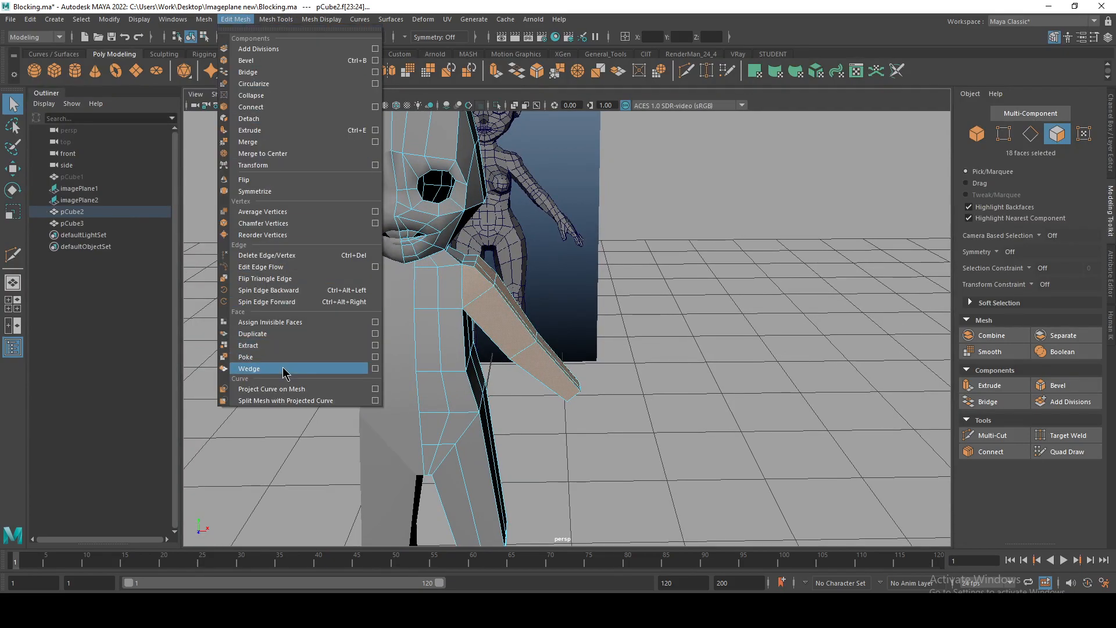
left_click(283, 343)
left_click_drag(588, 257, 539, 254, "alt")
key("q")
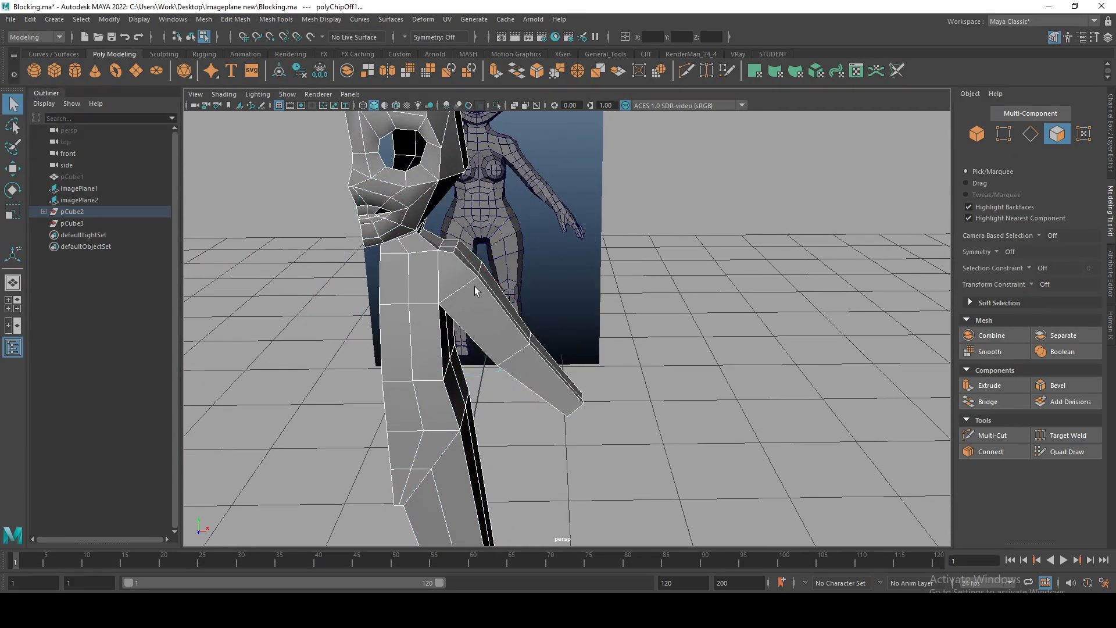
Try moving the extracted arm sideways away from the body, and undo the move
key("F8")
left_click(481, 278)
key("w")
middle_click_drag(450, 329, 681, 329)
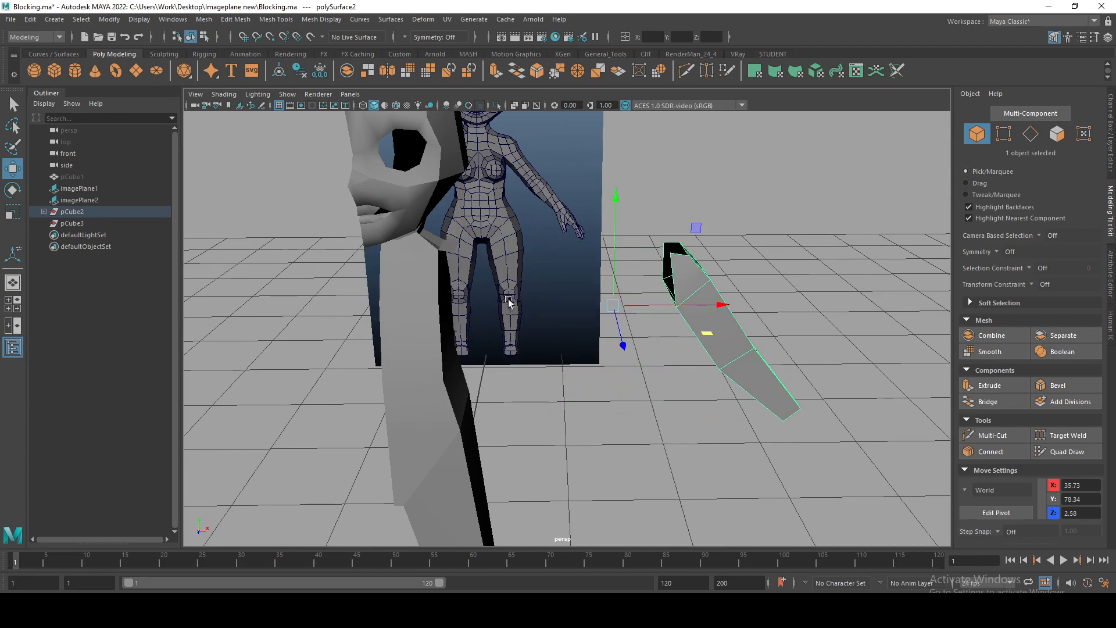
key("ctrl+z")
Select the extracted arm and the half body and combine them into one mesh
left_click(399, 253, "shift")
left_click(630, 372)
left_click(393, 227)
scroll(441, 342, "up", 3)
left_click(458, 274)
left_click(351, 239, "shift")
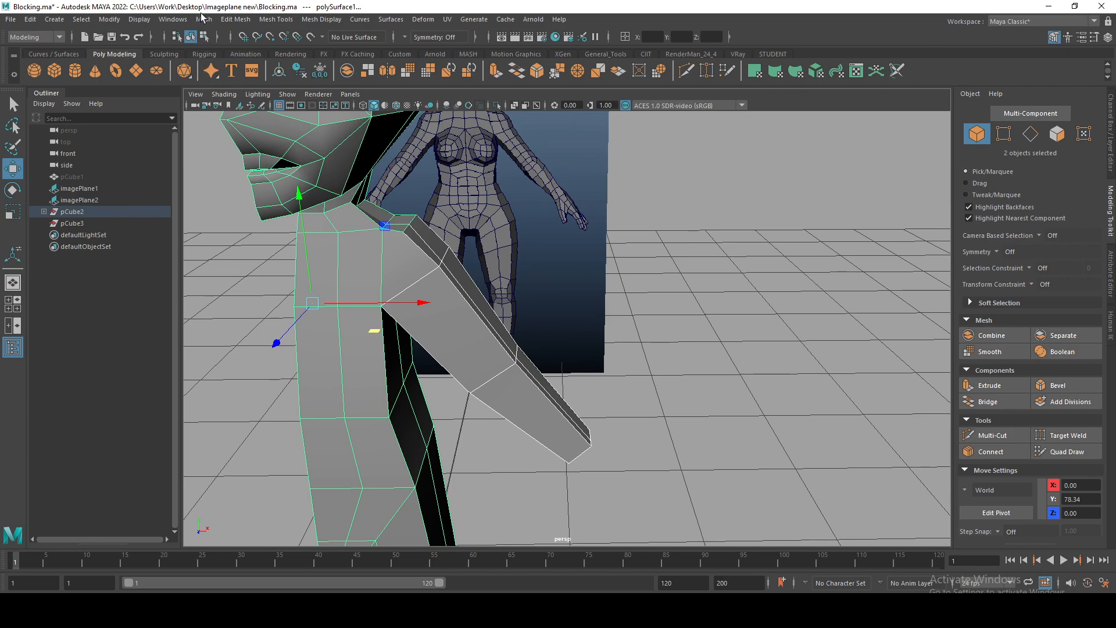
left_click(203, 19)
left_click(227, 60)
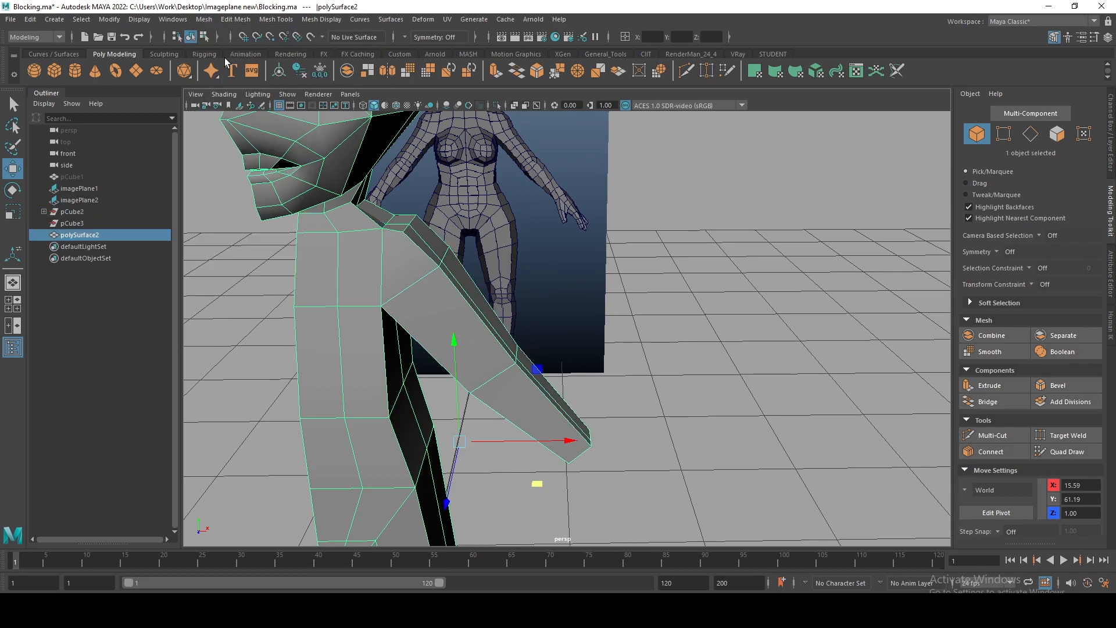
Select the overlapping vertices around the seam where the arm meets the shoulder and armpit
scroll(459, 227, "up", 2)
right_click(459, 228)
right_click_drag(459, 227, 404, 206)
left_click_drag(426, 221, 509, 342)
left_click_drag(410, 174, 541, 334)
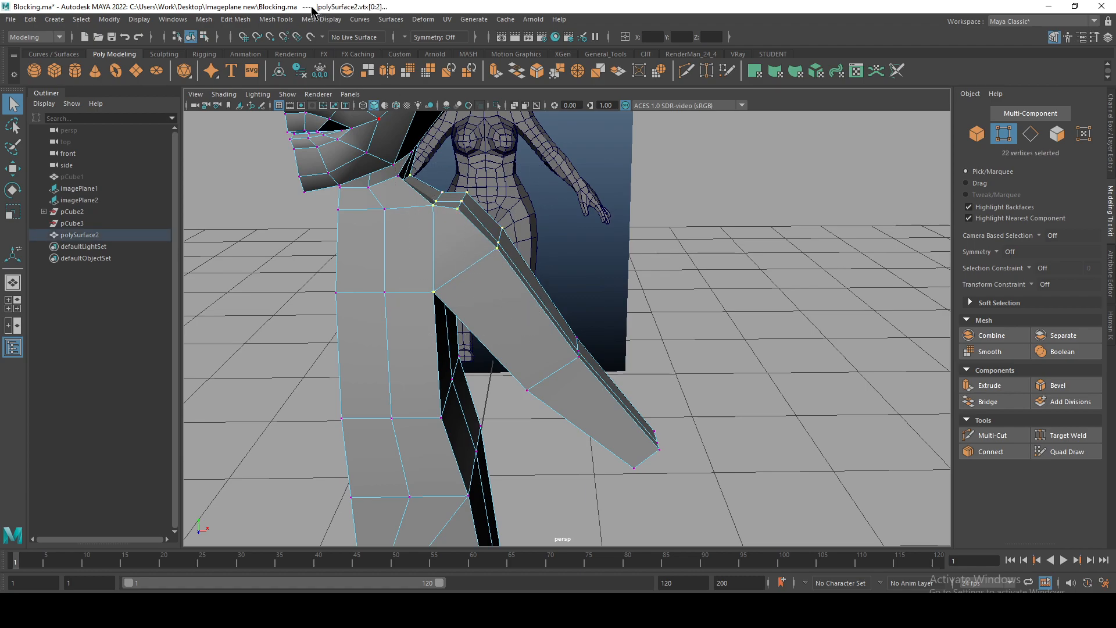
Try merging the shoulder seam vertices, and compare the seam with the merge undone in smoothed and unsmoothed display
left_click(241, 21)
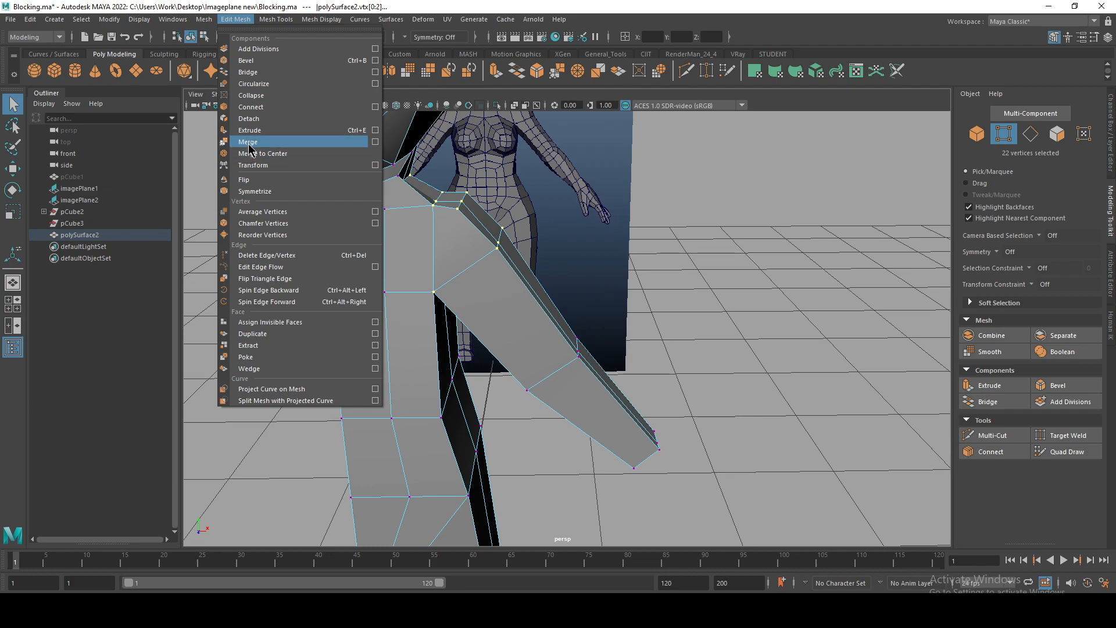
left_click(248, 143)
key("3")
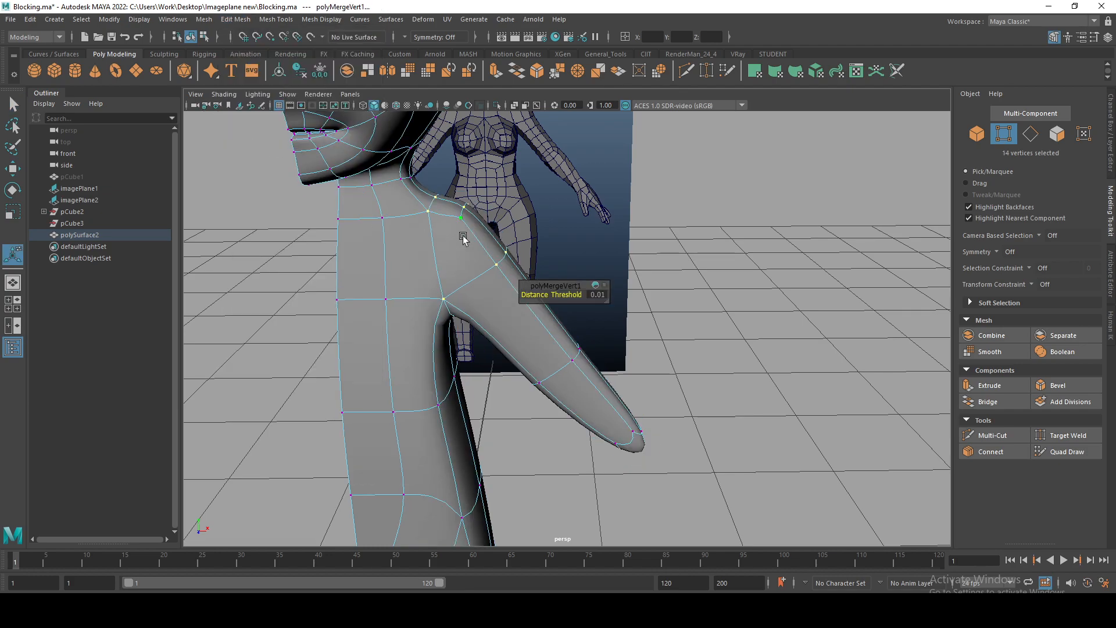
key("ctrl+z")
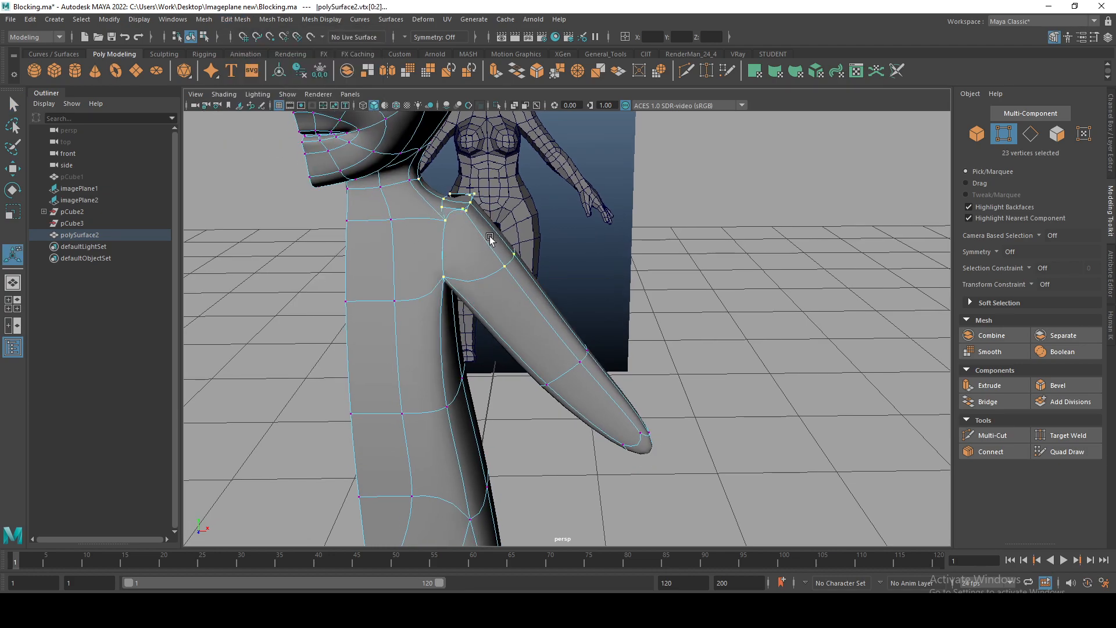
scroll(430, 247, "up", 2)
middle_click_drag(416, 250, 495, 292, "alt")
left_click_drag(486, 292, 480, 269, "alt")
key("1")
key("3")
key("1")
key("3")
Merge the selected shoulder seam vertices and switch back to selecting the half body as a whole object
left_click(235, 19)
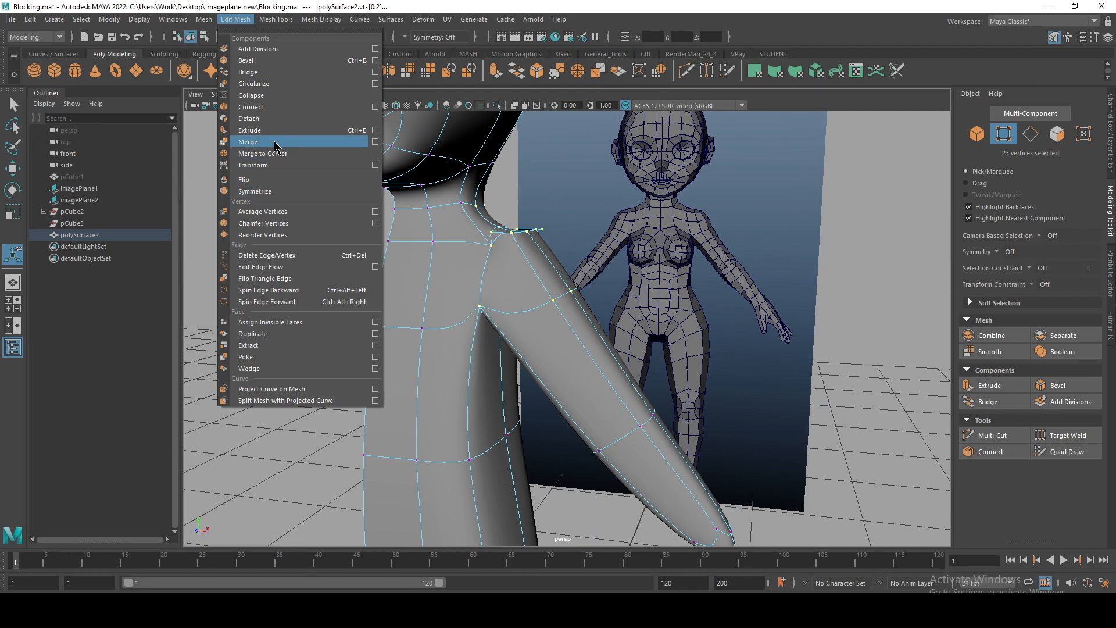
left_click(256, 142)
left_click_drag(524, 273, 454, 281, "alt")
right_click_drag(454, 282, 402, 233, "alt")
middle_click_drag(403, 232, 391, 302, "alt")
left_click_drag(391, 302, 484, 203, "alt")
right_click_drag(486, 199, 561, 162)
left_click_drag(431, 256, 473, 211, "alt")
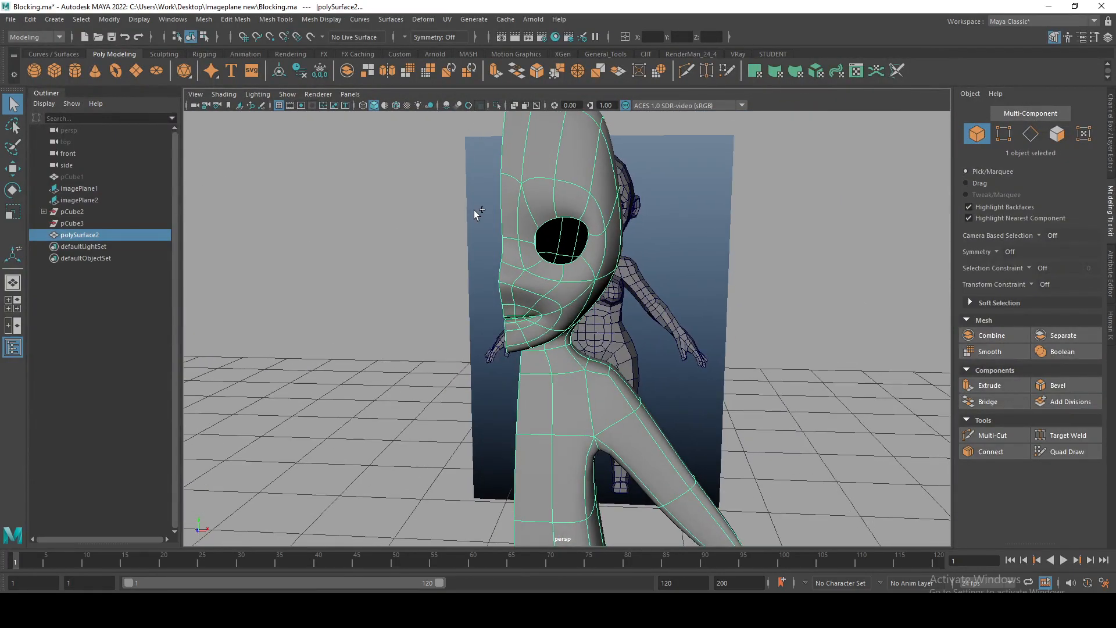
Save the scene and open the Duplicate Special options for the half body
key("ctrl+shift+s")
key("Escape")
key("ctrl+s")
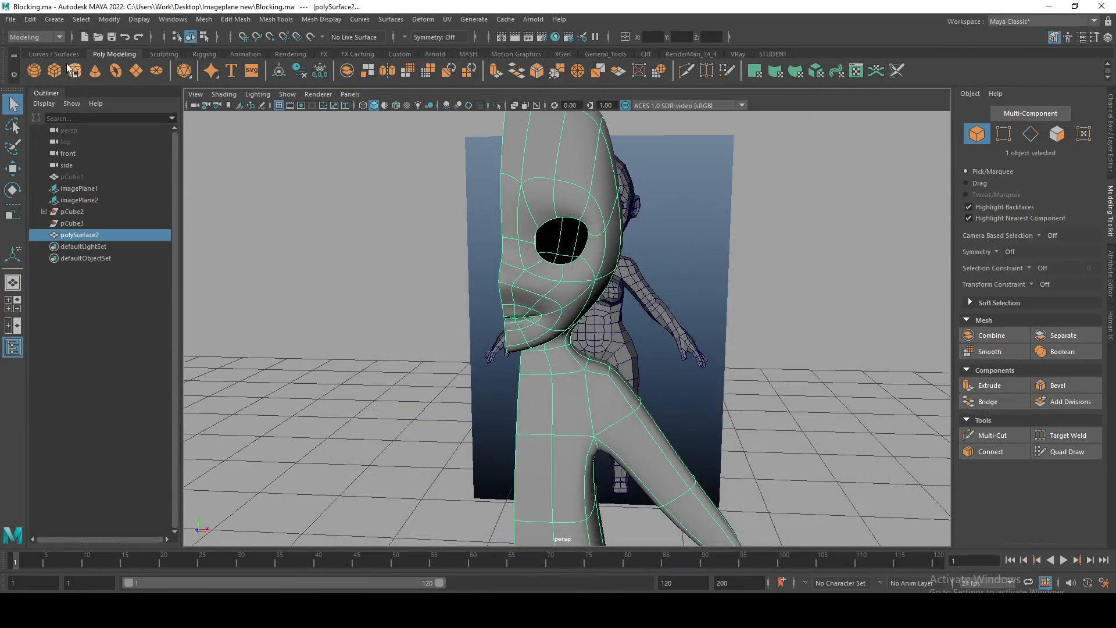
left_click(31, 20)
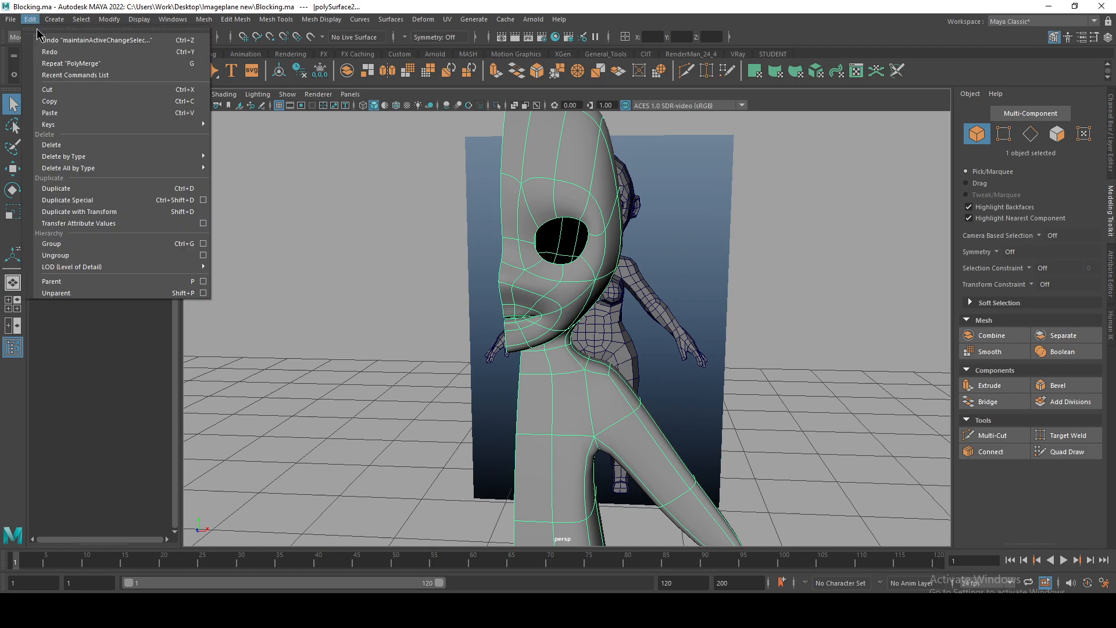
left_click(202, 201)
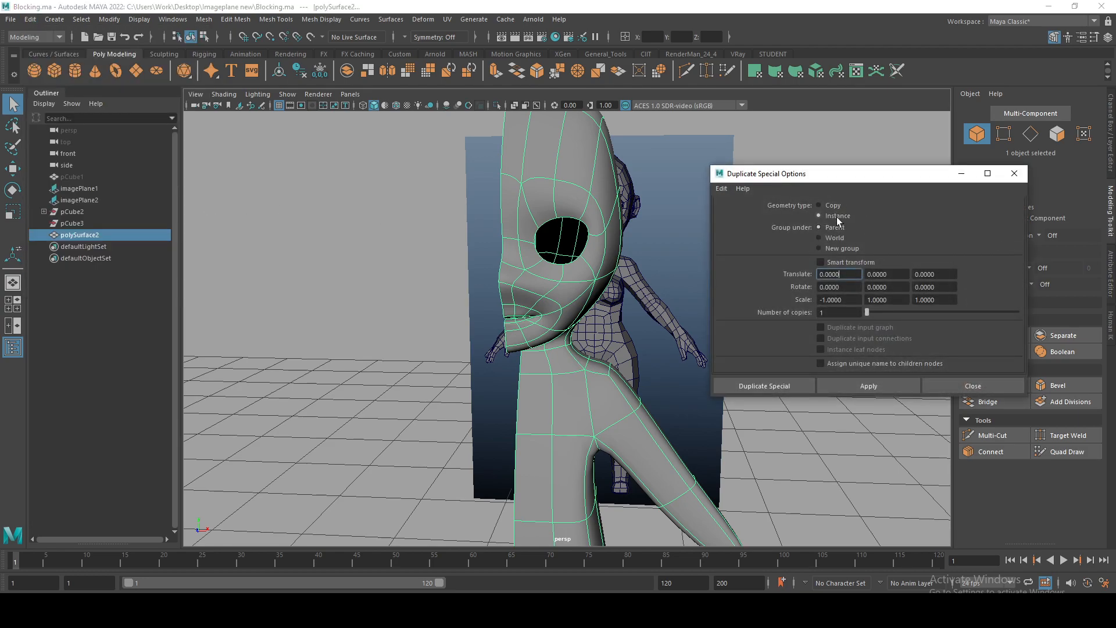
Try duplicating the half body as an instance with an X scale of -1, and undo the duplicate
left_click(842, 381)
left_click_drag(490, 246, 419, 243, "alt")
right_click_drag(418, 243, 394, 187, "alt")
left_click_drag(394, 187, 422, 169, "alt")
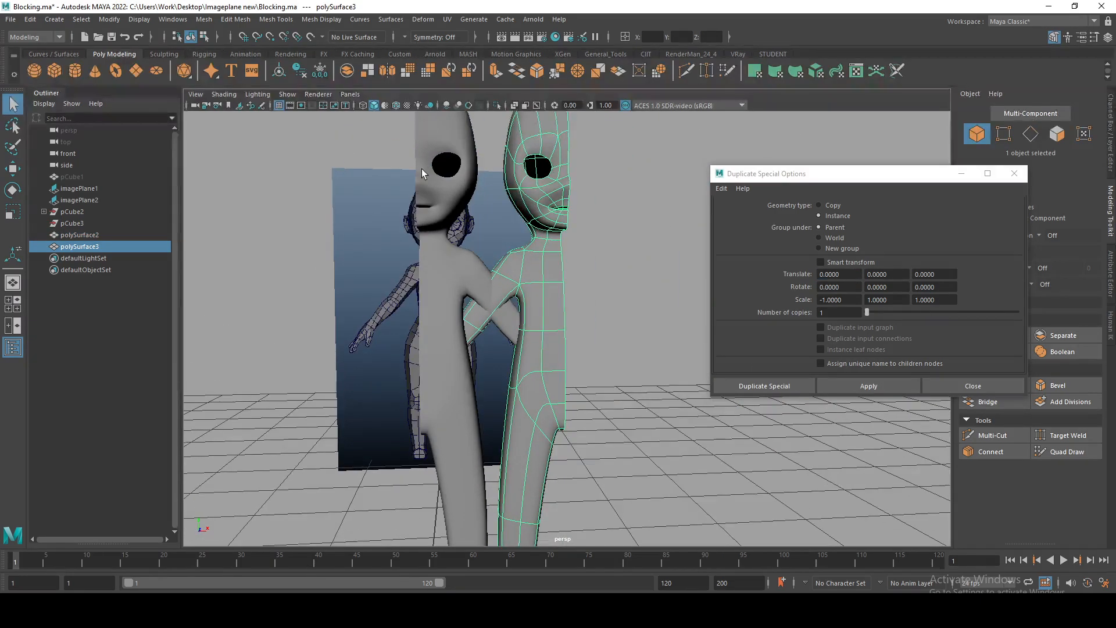
key("ctrl+z")
In the front view, move the half body's pivot horizontally onto the character's centre line
right_click_drag(451, 184, 402, 359, "alt")
key("w")
key("space")
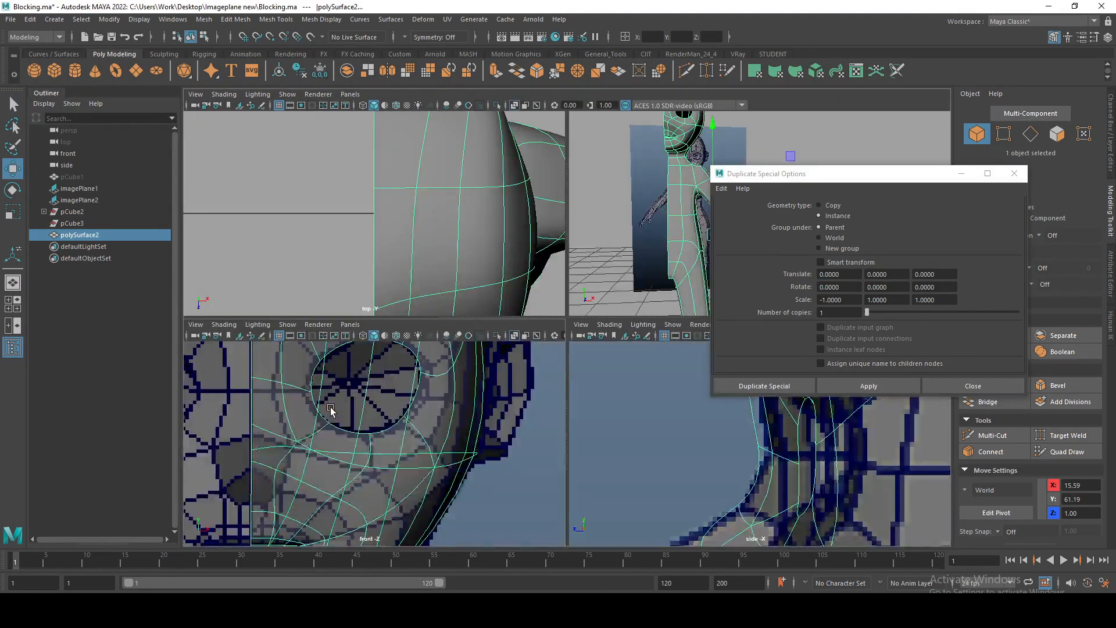
key("space")
middle_click_drag(332, 411, 401, 360, "alt")
right_click_drag(402, 361, 450, 330, "alt")
middle_click_drag(450, 331, 461, 247, "alt")
right_click_drag(461, 248, 402, 227, "alt")
middle_click_drag(500, 408, 465, 232, "alt")
middle_click_drag(564, 500, 478, 122, "alt")
middle_click_drag(474, 210, 422, 266, "alt")
key("d")
left_click_drag(656, 275, 477, 278)
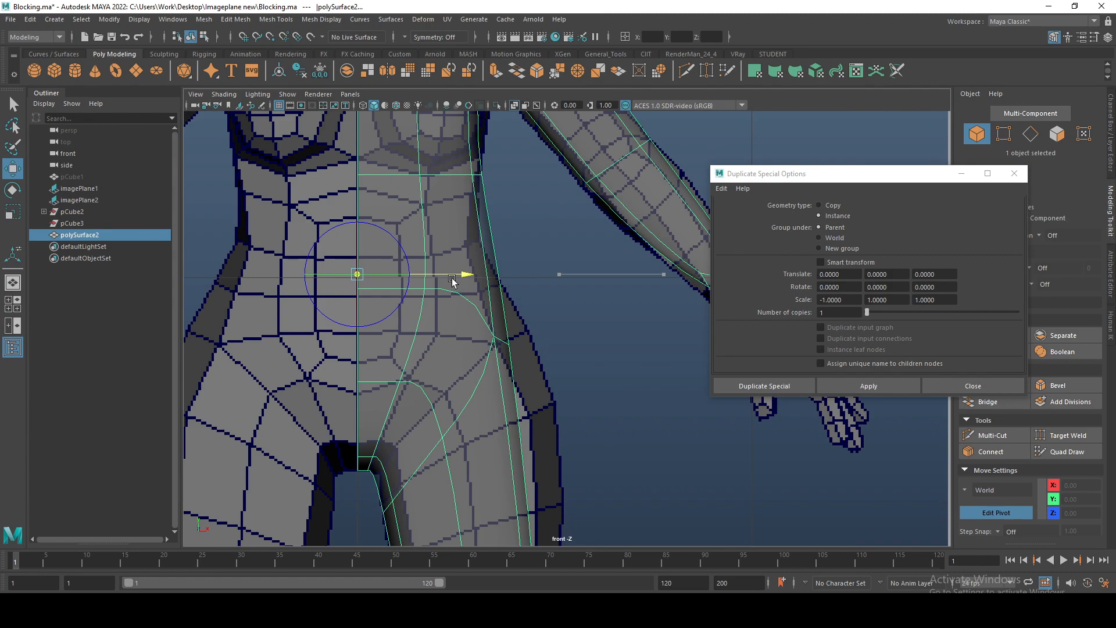
middle_click_drag(384, 251, 383, 302, "alt")
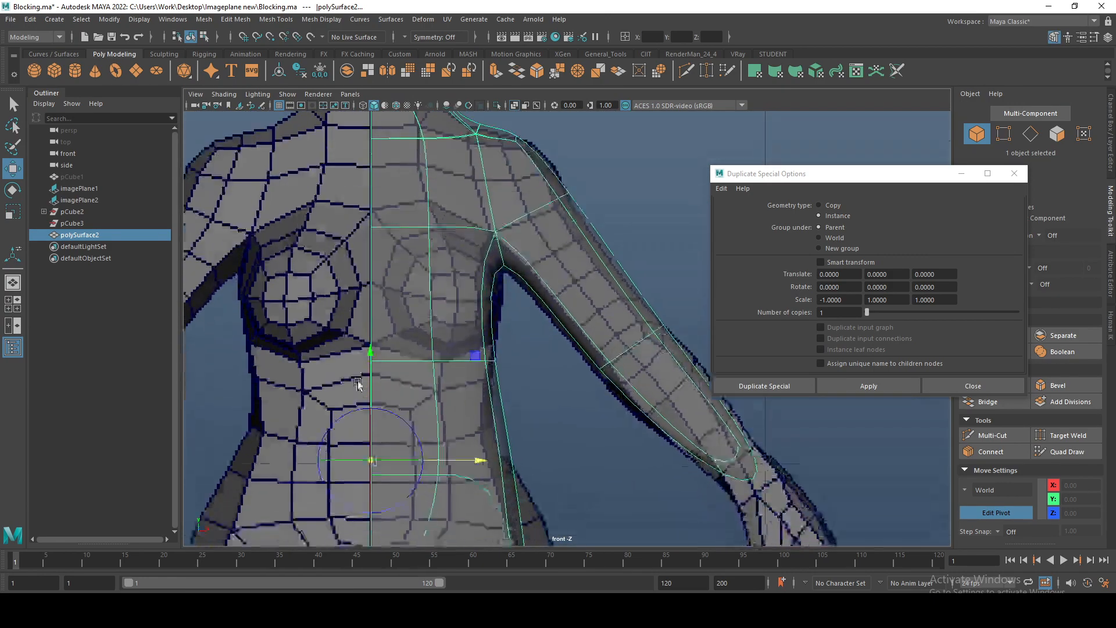
scroll(386, 288, "up", 6)
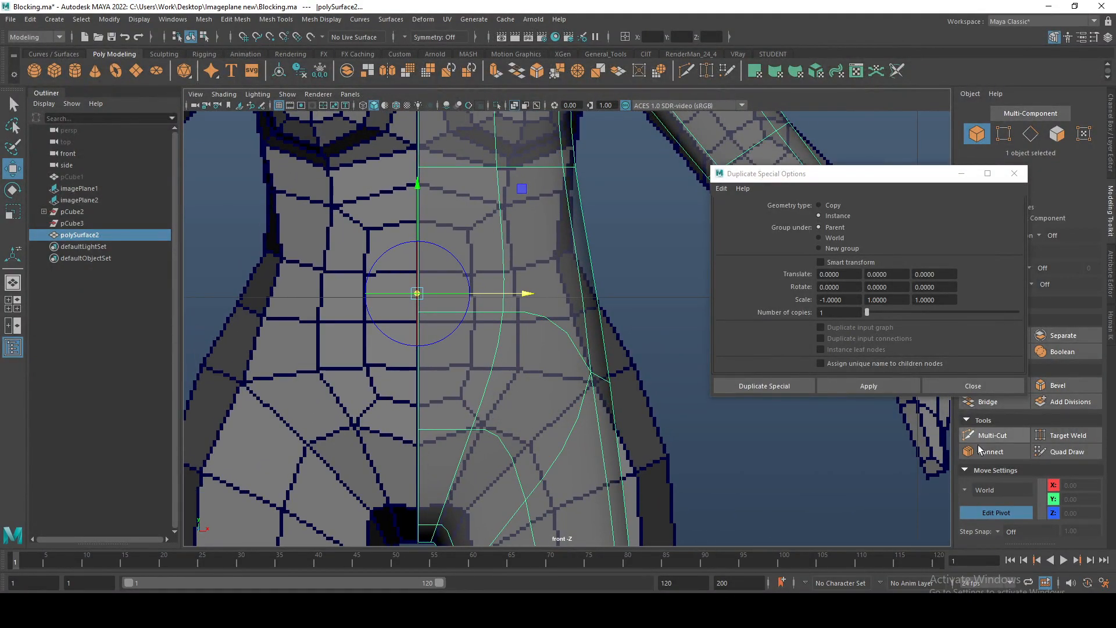
middle_click_drag(458, 267, 402, 323, "alt")
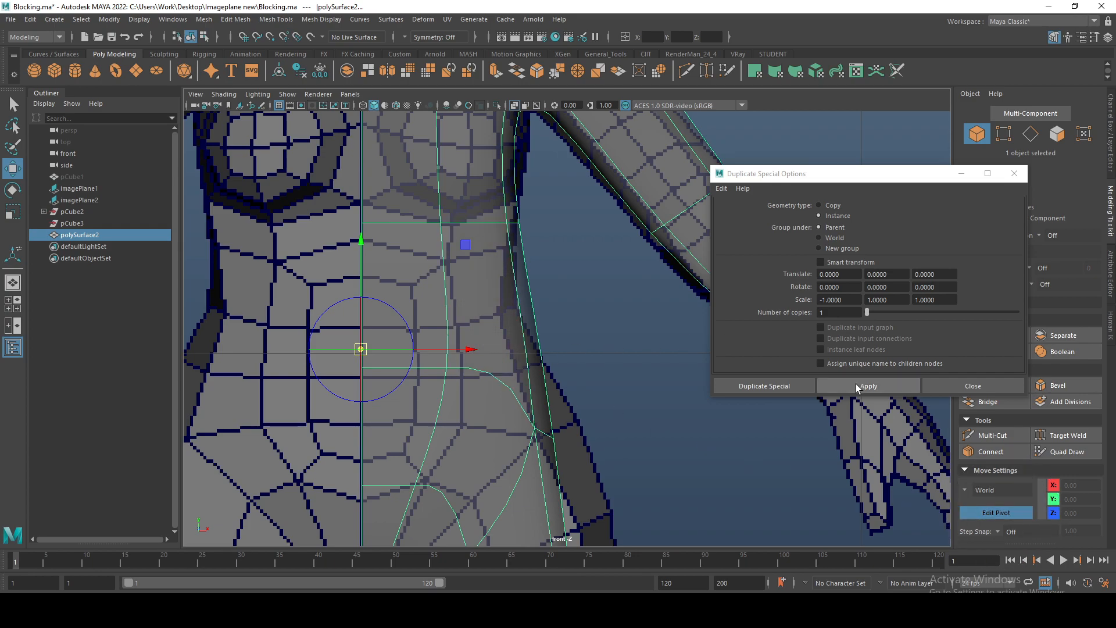
Create a mirrored instance of the half body with Duplicate Special, using an X scale of -1
left_click(856, 382)
scroll(660, 452, "down", 4)
scroll(529, 228, "up", 4)
key("space")
key("space")
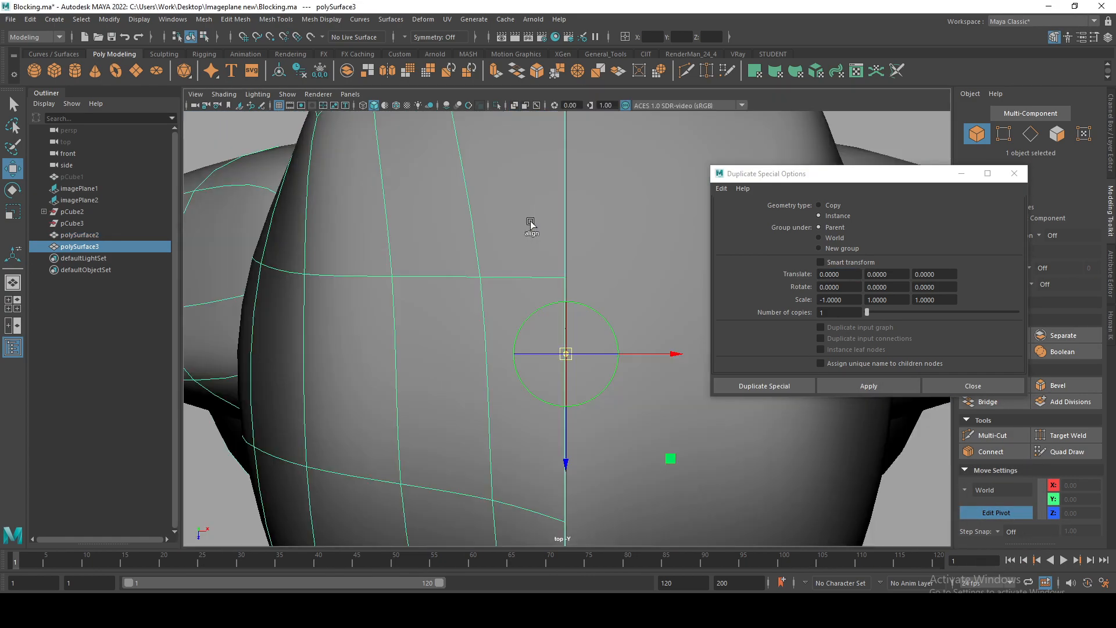
key("space")
left_click_drag(562, 211, 653, 211, "alt")
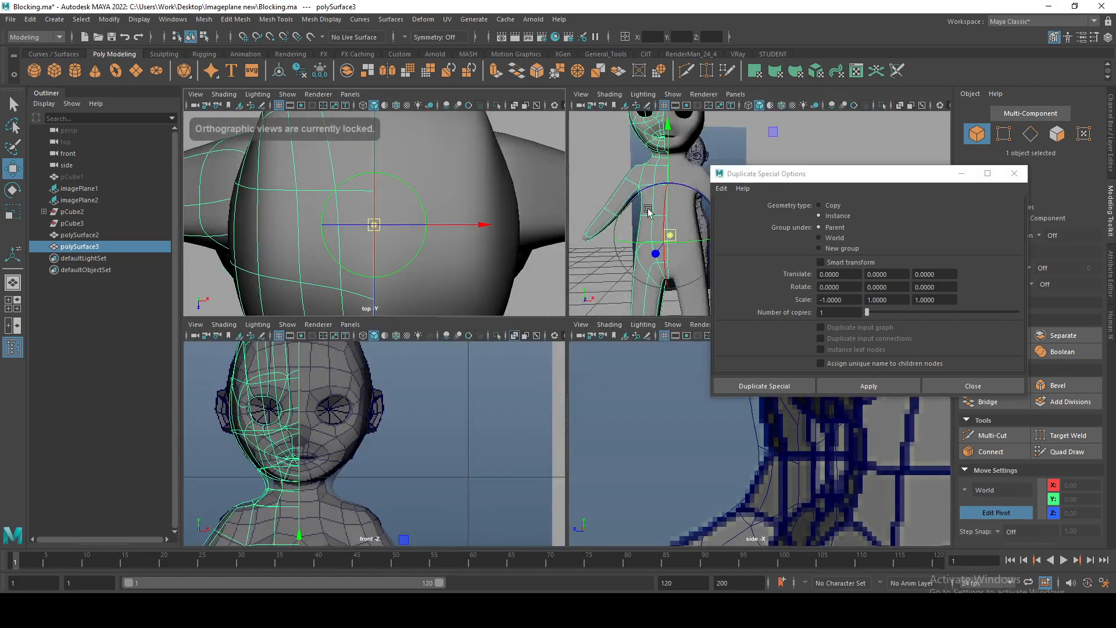
key("space")
left_click_drag(634, 317, 598, 319, "alt")
middle_click_drag(598, 319, 575, 456, "alt")
Select the original half of the character and compare its eye area with the reference in the front view
left_click(633, 343)
left_click(548, 350)
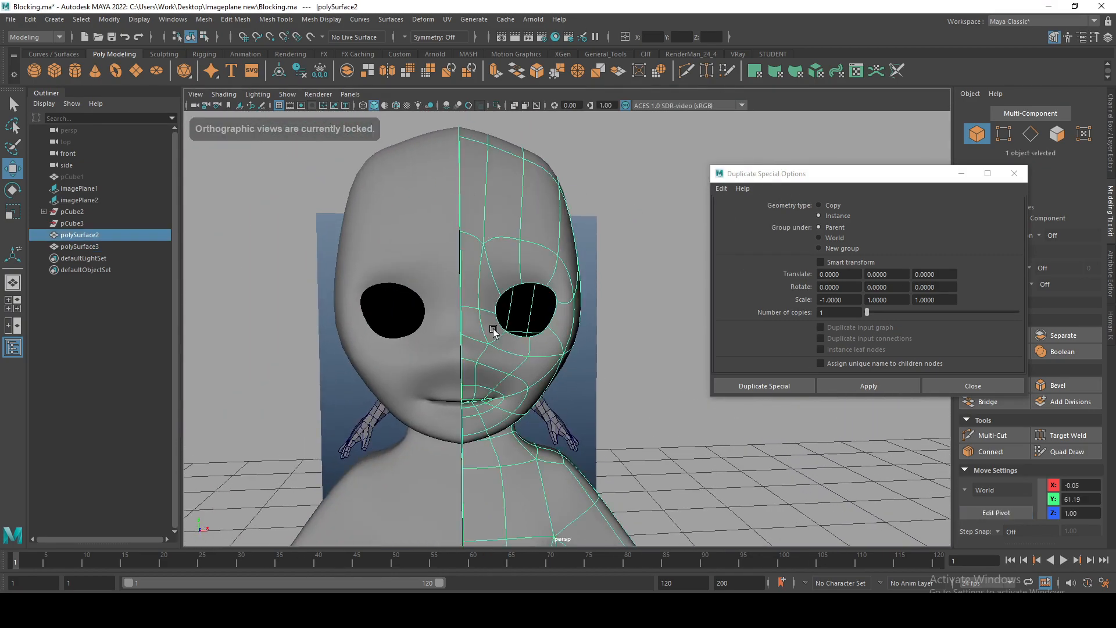
scroll(606, 399, "up", 5)
left_click_drag(536, 359, 516, 346, "alt")
key("space")
key("space")
middle_click_drag(480, 214, 456, 271, "alt")
key("5")
scroll(456, 272, "up", 6)
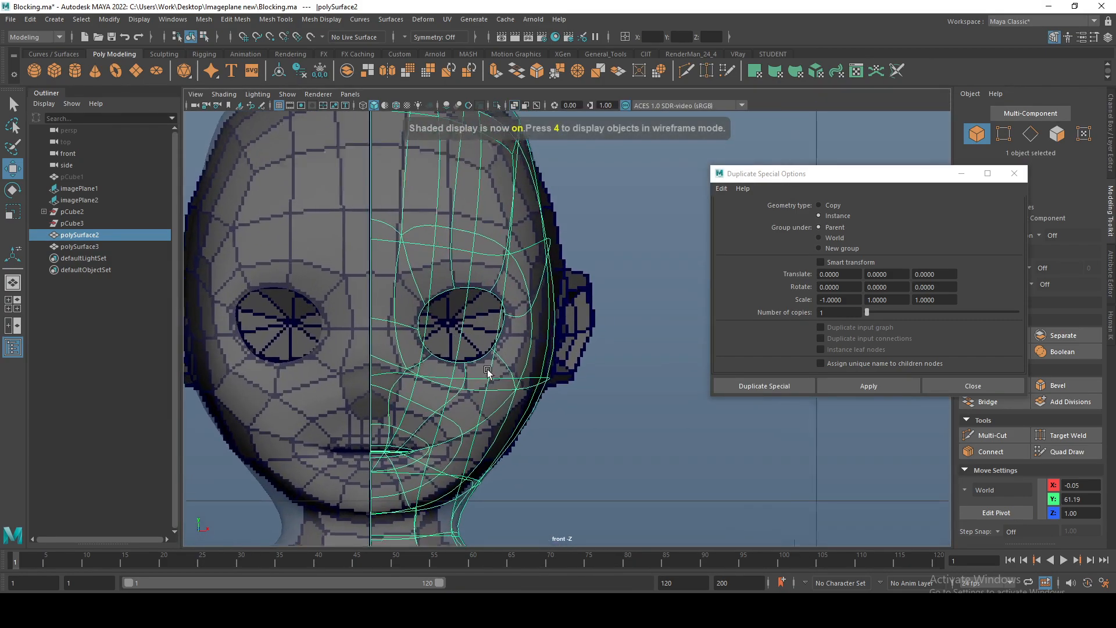
scroll(543, 291, "down", 6)
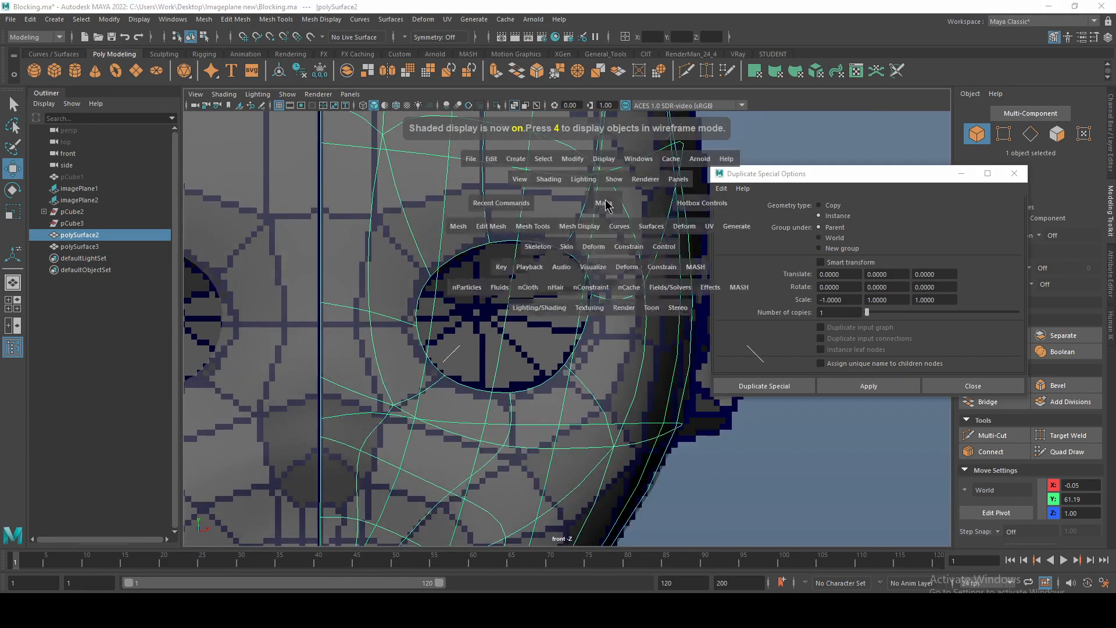
Select the edge loop around the eye opening and examine the face in smoothed and unsmoothed display
key("space")
key("space")
right_click_drag(611, 303, 617, 258)
double_click(618, 307)
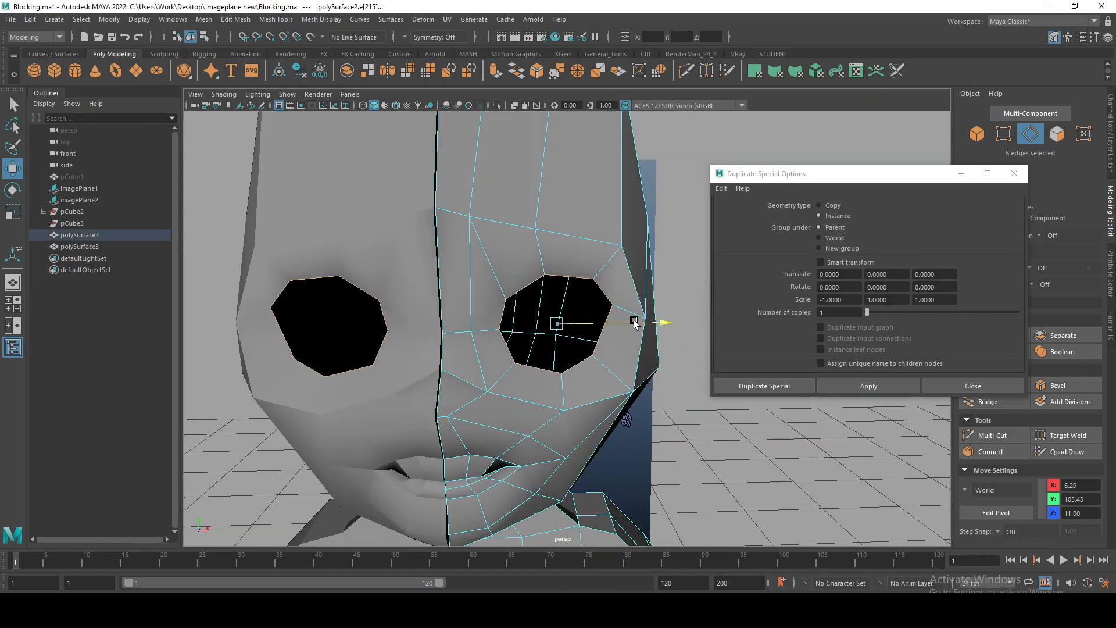
key("3")
scroll(599, 309, "down", 3)
left_click_drag(628, 322, 516, 299)
key("1")
key("3")
key("1")
key("3")
key("1")
In the front view, adjust the heights of the forehead vertices at and beside the centre line above the eyes
key("space")
key("space")
mouse_move(317, 317)
middle_mouse_down("alt")
mouse_move(329, 436)
mouse_move(392, 474)
middle_mouse_up("alt")
key("5")
mouse_move(471, 296)
right_mouse_down()
mouse_move(463, 307)
mouse_move(403, 296)
right_mouse_up()
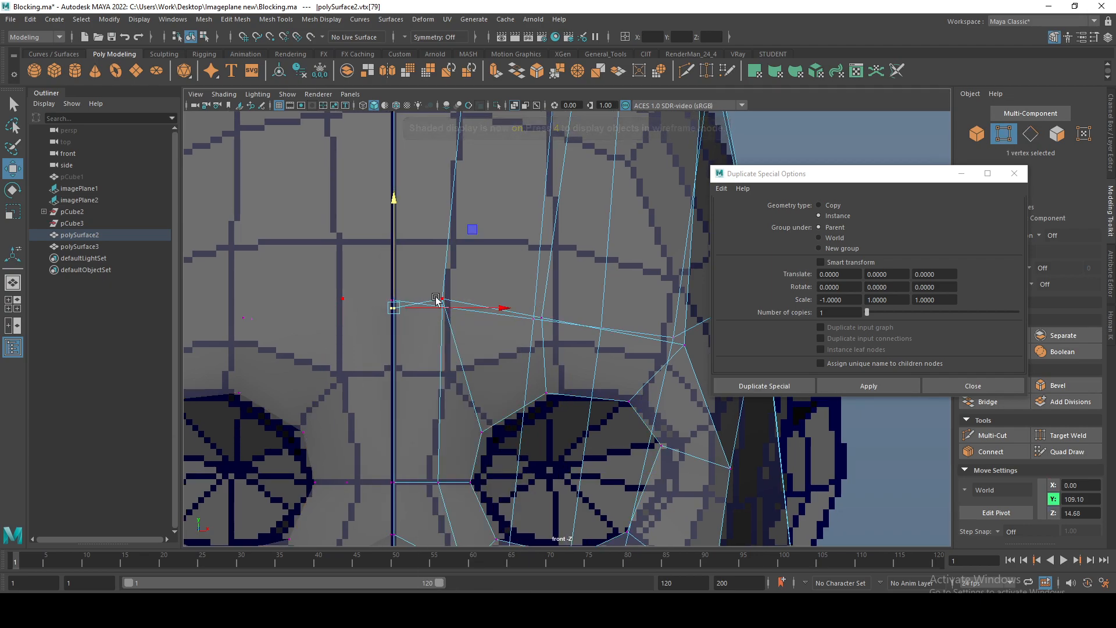
left_click_drag(443, 277, 443, 277)
Return to object selection and examine the head's shape against the reference in the front and perspective views
key("space")
key("space")
scroll(494, 302, "up", 4)
right_click_drag(381, 274, 402, 255)
key("space")
key("space")
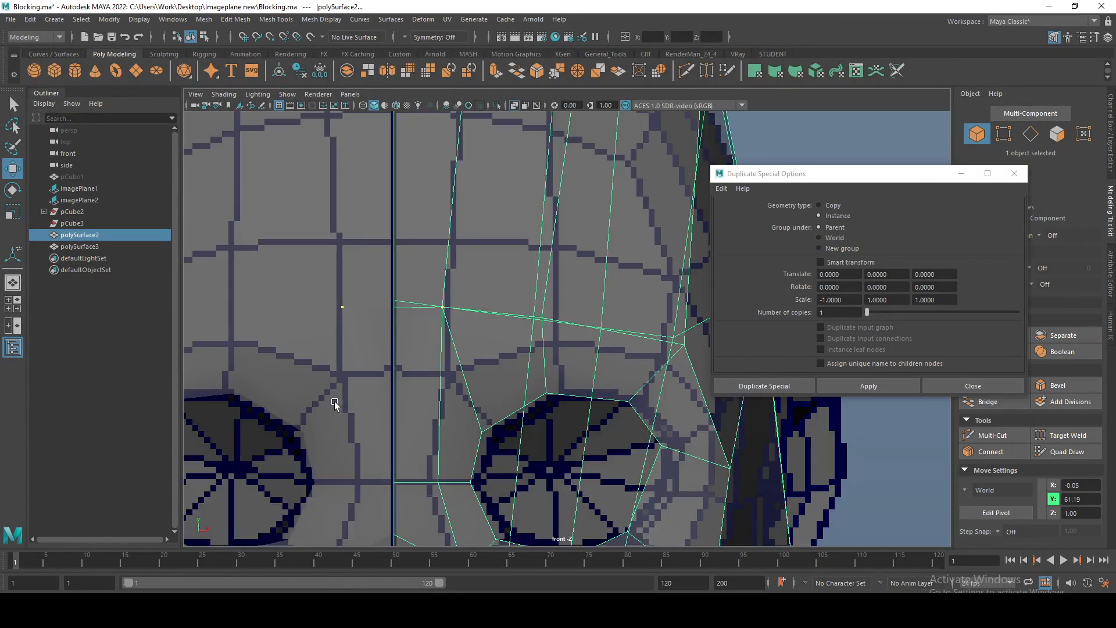
middle_click_drag(393, 343, 348, 203, "alt")
key("5")
middle_click_drag(494, 235, 425, 234, "alt")
key("4")
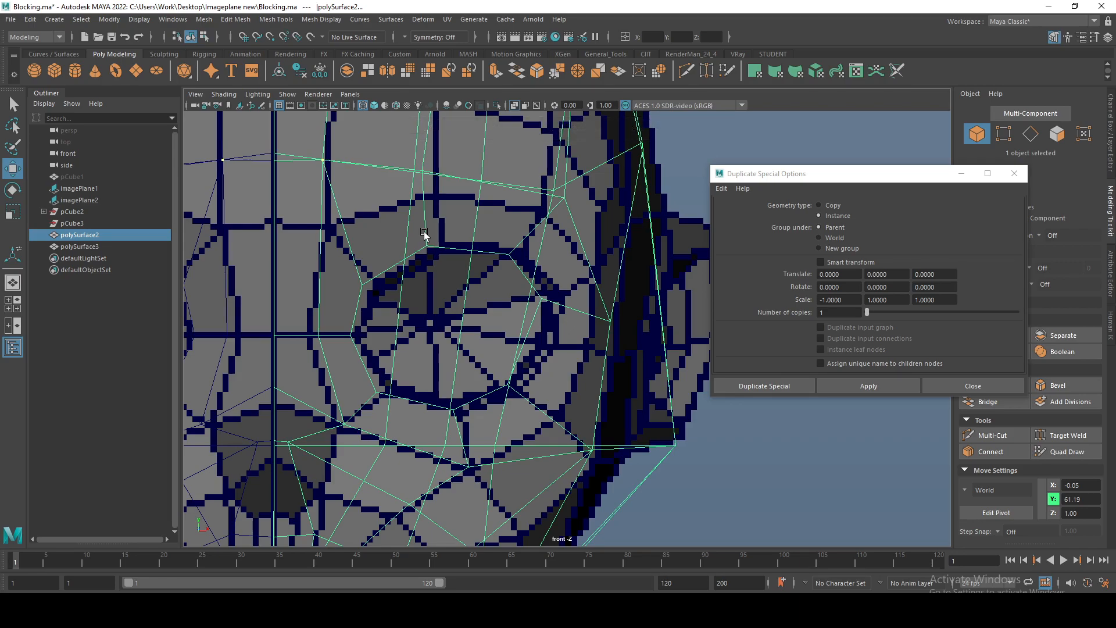
scroll(424, 234, "down", 4)
key("space")
key("space")
scroll(376, 242, "up", 4)
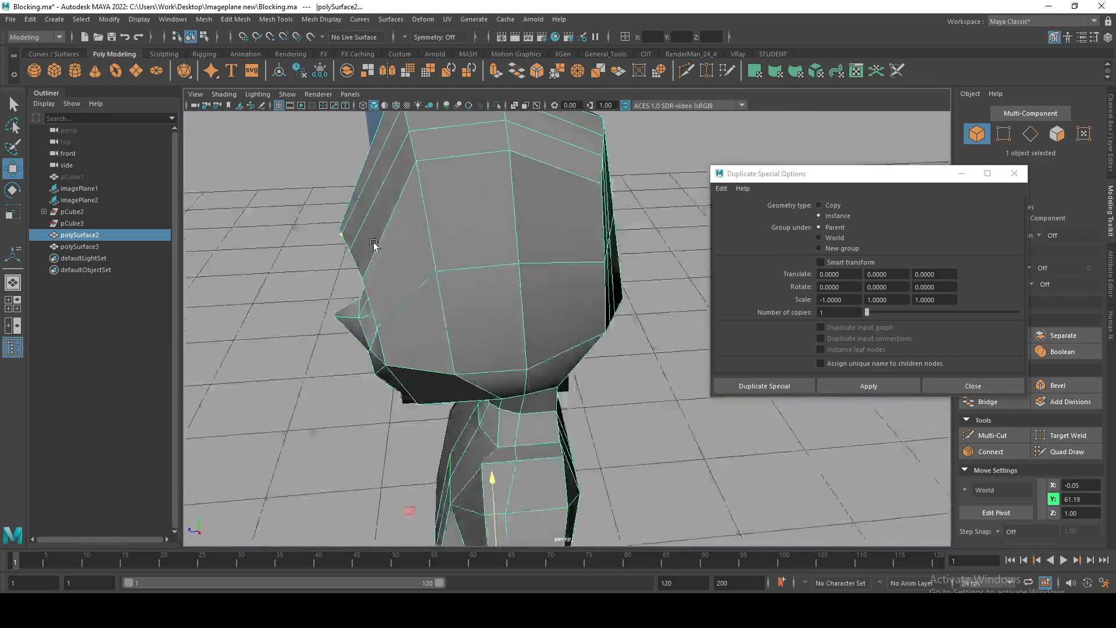
Compare the forehead and crown vertices with the reference in the side view, and examine the face in smoothed display
scroll(376, 243, "down", 2)
middle_click_drag(376, 243, 468, 287, "alt")
left_click_drag(469, 286, 541, 250, "alt")
key("q")
right_click_drag(525, 265, 494, 265)
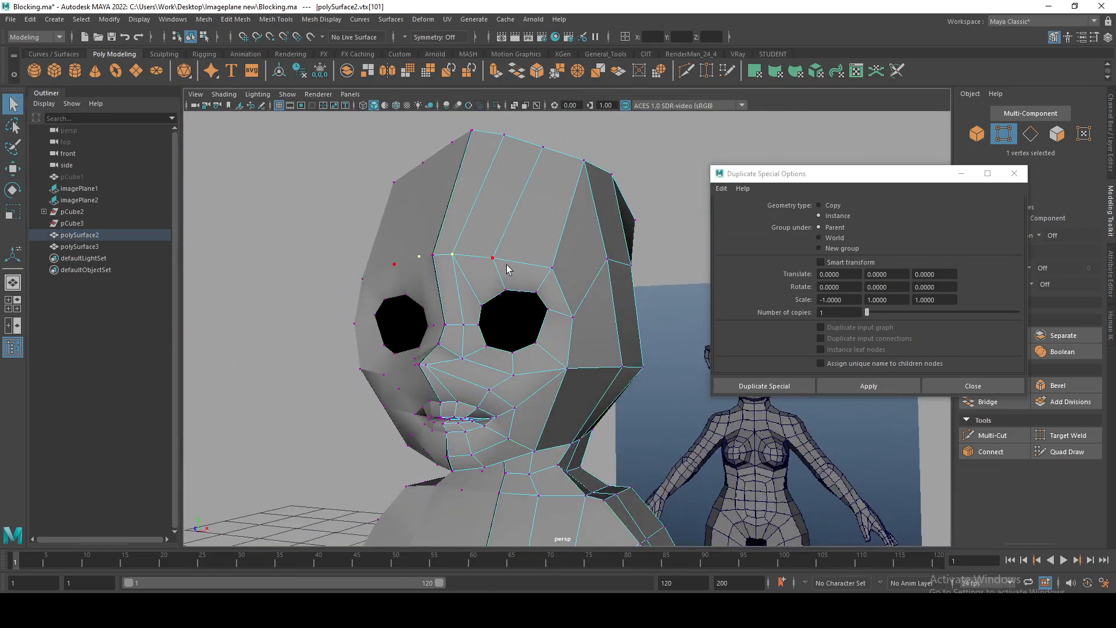
key("space")
key("space")
middle_click_drag(550, 344, 516, 546, "alt")
scroll(451, 341, "down", 2)
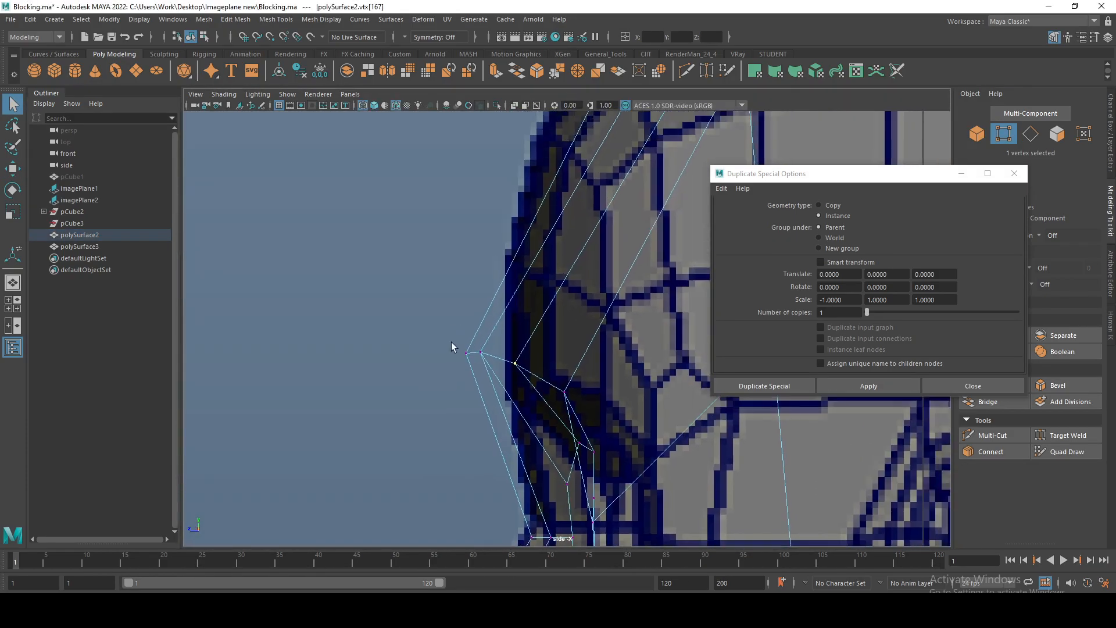
middle_click_drag(547, 339, 529, 369, "alt")
scroll(528, 370, "down", 4)
mouse_move(441, 297)
middle_mouse_down("alt")
mouse_move(419, 406)
mouse_move(439, 406)
middle_mouse_up("alt")
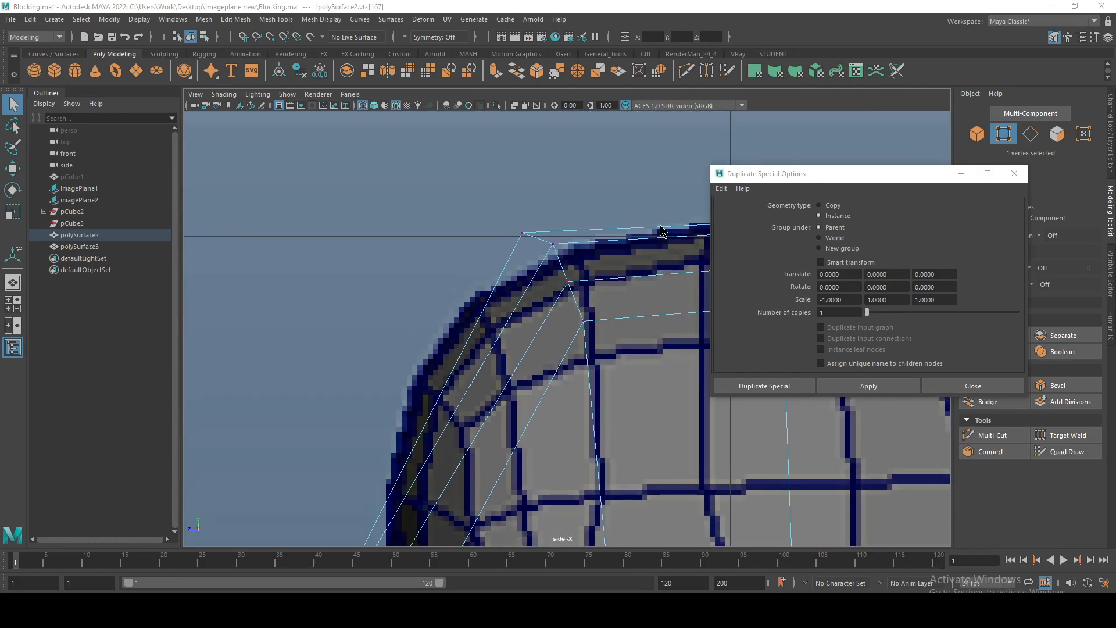
key("space")
key("space")
left_click_drag(588, 226, 565, 303, "alt")
left_click_drag(525, 221, 510, 249, "alt")
key("3")
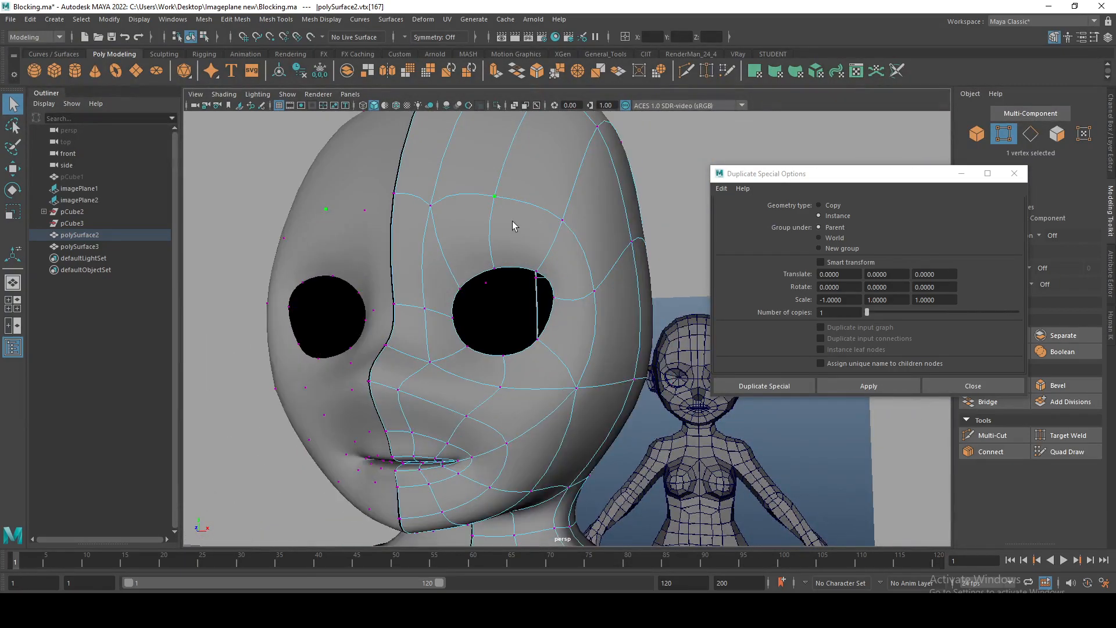
middle_click_drag(514, 226, 453, 293, "alt")
Extrude the four forehead faces running from the centre line to the outer side of the eye, with the Duplicate Special options closed
key("1")
right_click_drag(428, 277, 428, 302)
left_click(427, 285)
left_click(471, 305, "shift")
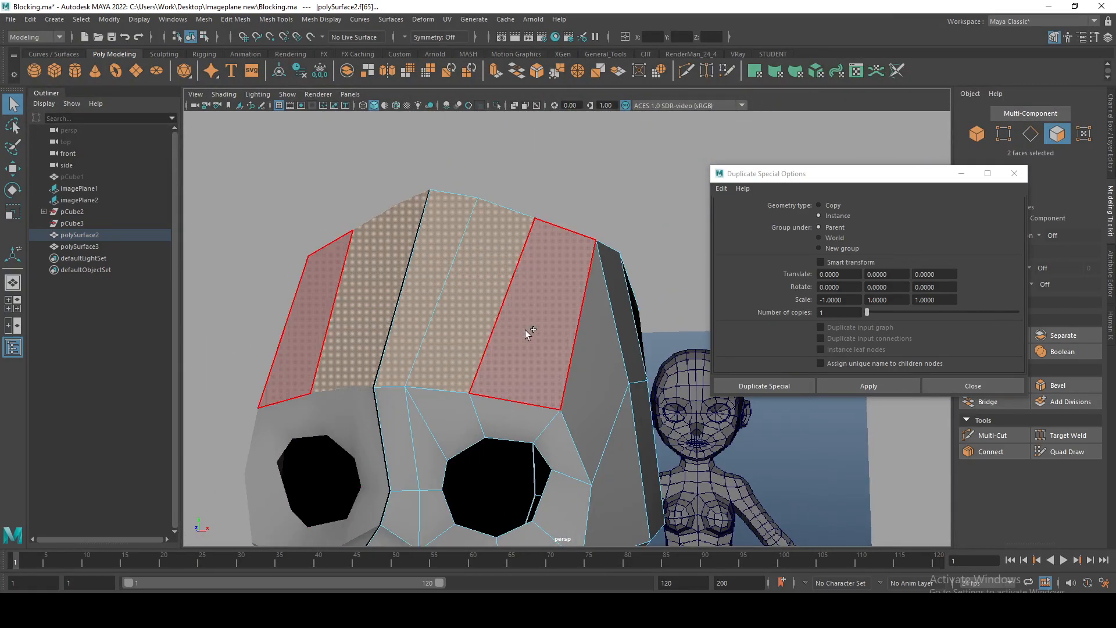
left_click(520, 331, "shift")
left_click(578, 373, "shift")
left_click_drag(590, 423, 506, 331, "alt")
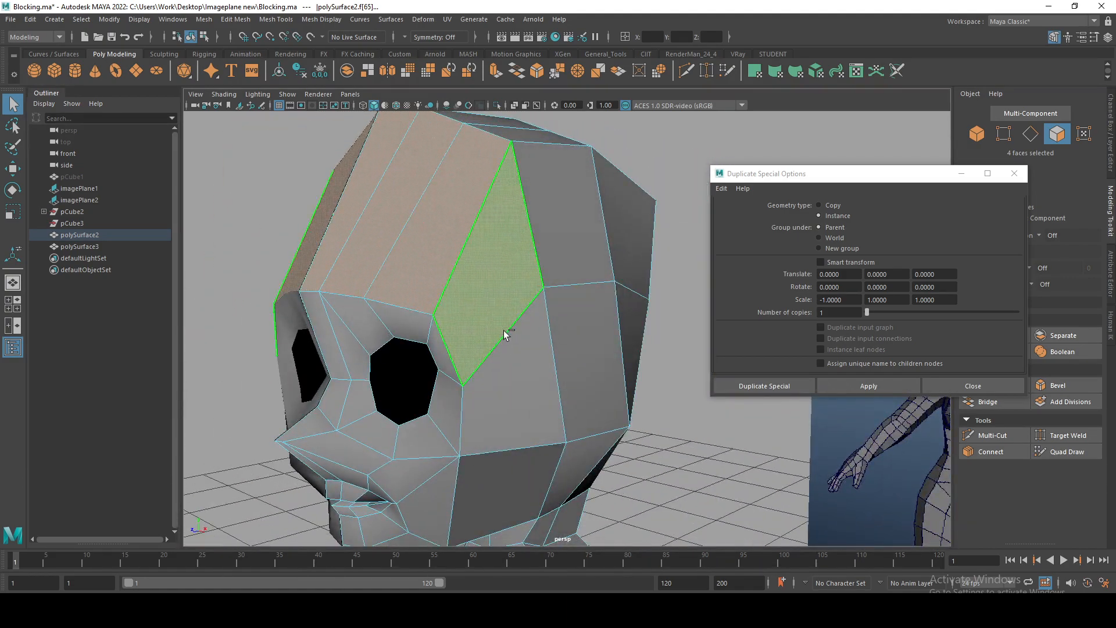
left_click(359, 230)
left_click_drag(351, 219, 367, 201, "alt")
left_click(350, 187, "shift")
left_click(451, 250, "shift")
left_click(505, 285, "shift")
left_click_drag(416, 314, 397, 236, "alt")
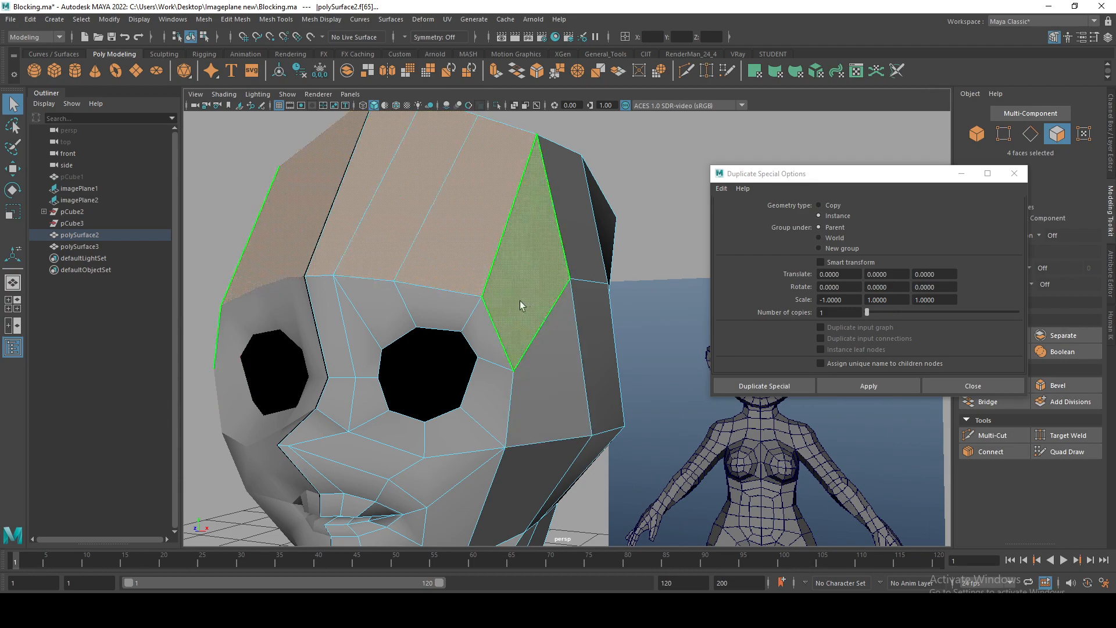
key("space")
key("space")
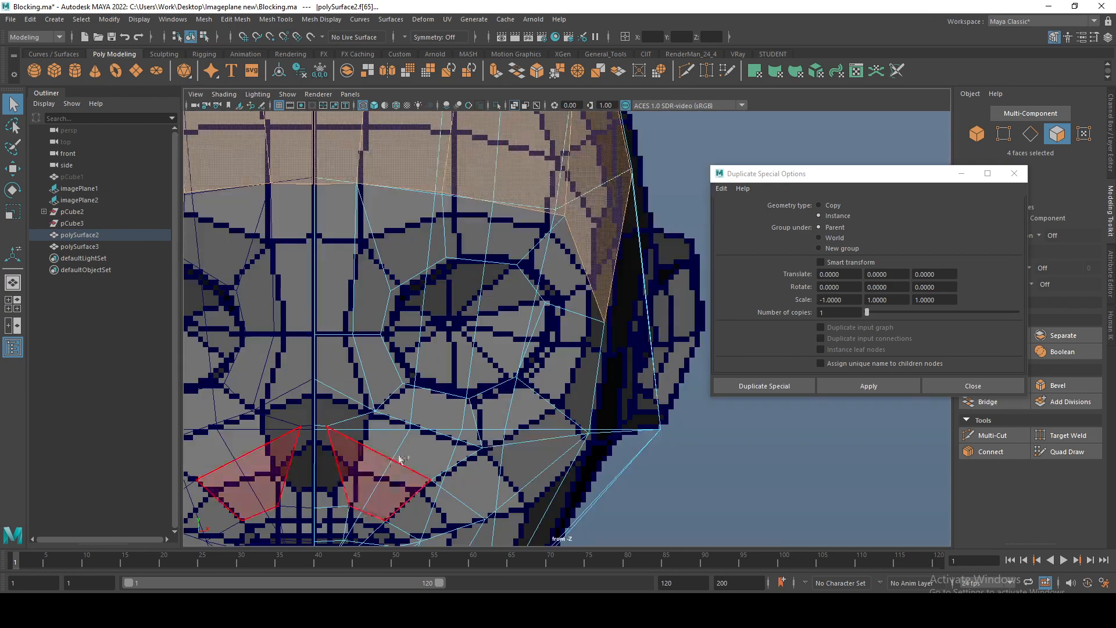
scroll(535, 430, "up", 5)
left_click(1012, 177)
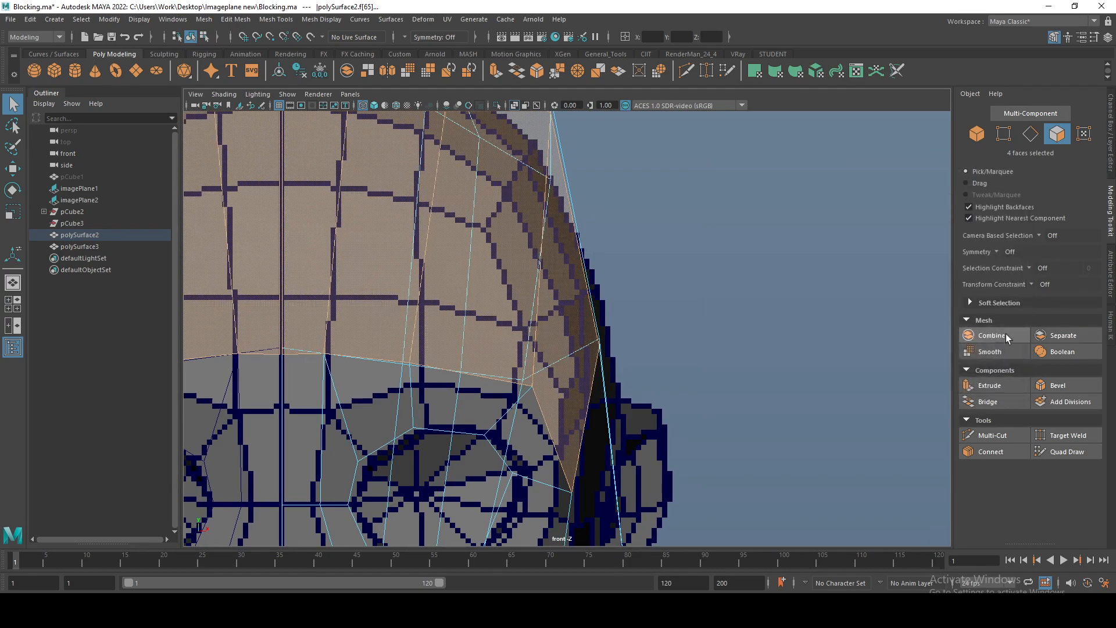
left_click(990, 386)
Delete the inner face that the forehead extrusion left along the centre line and check the forehead in smoothed display
key("space")
key("space")
mouse_move(583, 145)
left_mouse_down("alt")
mouse_move(534, 232)
mouse_move(414, 277)
mouse_move(444, 292)
mouse_move(371, 293)
mouse_move(354, 263)
mouse_move(463, 244)
mouse_move(372, 259)
mouse_move(382, 231)
left_mouse_up("alt")
left_click_drag(302, 216, 397, 225, "alt")
key("3")
middle_click_drag(405, 276, 397, 171, "alt")
left_click_drag(397, 171, 561, 244, "alt")
middle_click_drag(561, 244, 401, 250, "alt")
key("1")
key("q")
left_click(373, 193)
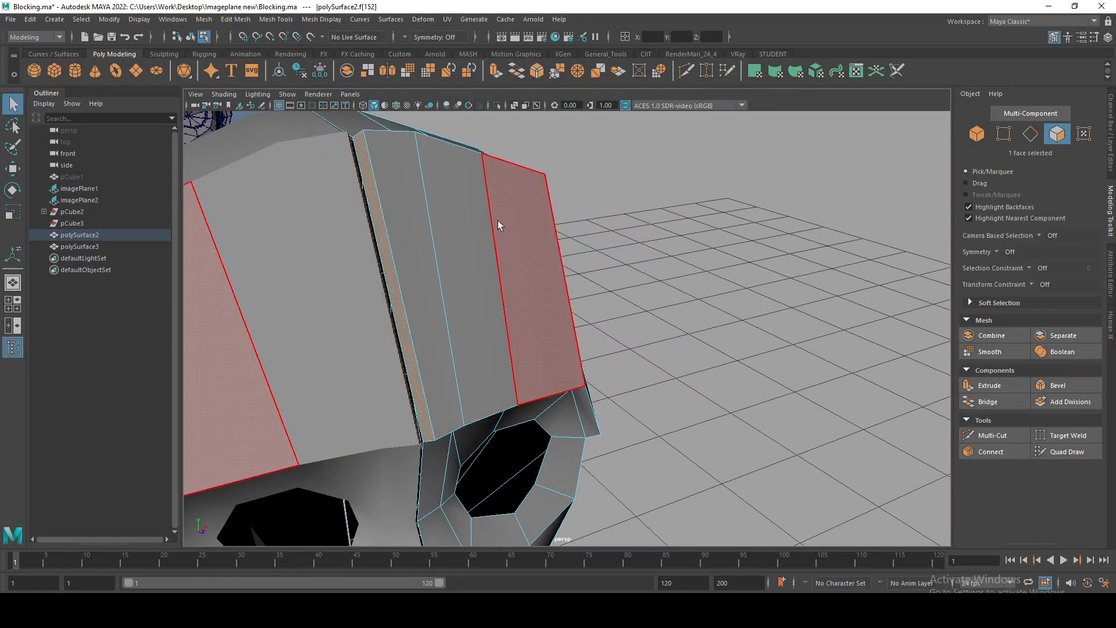
key("Delete")
key("3")
left_click_drag(409, 187, 388, 229, "alt")
key("1")
Select the four upper edges of the extruded forehead strip and move them forward in the side view
right_click_drag(388, 234, 358, 182)
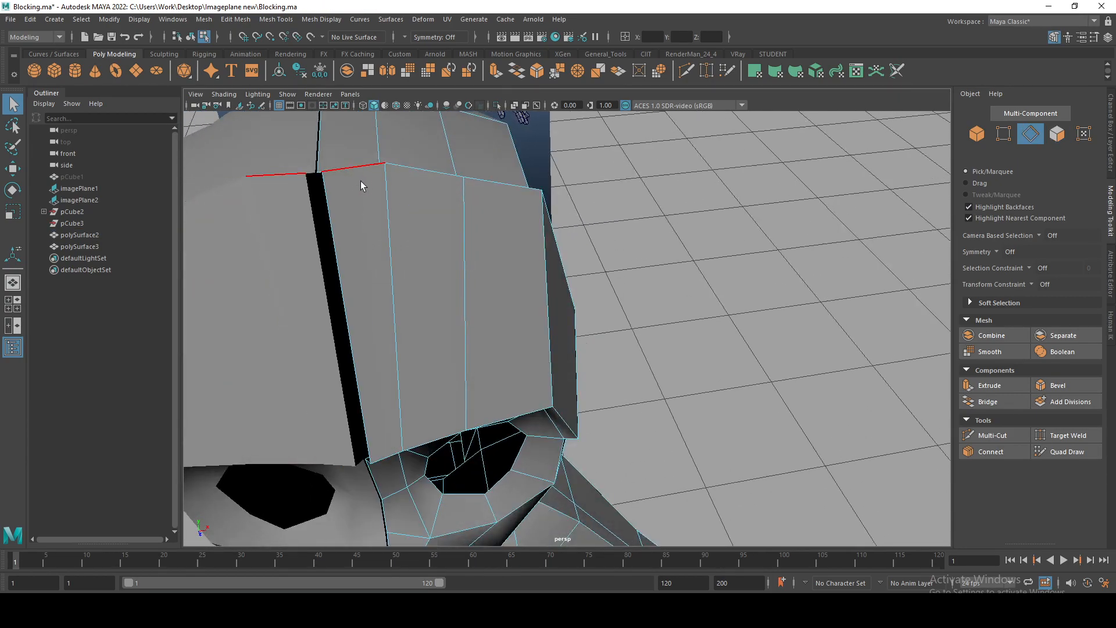
left_click(408, 180)
left_click_drag(408, 180, 366, 206, "alt")
left_click(537, 155)
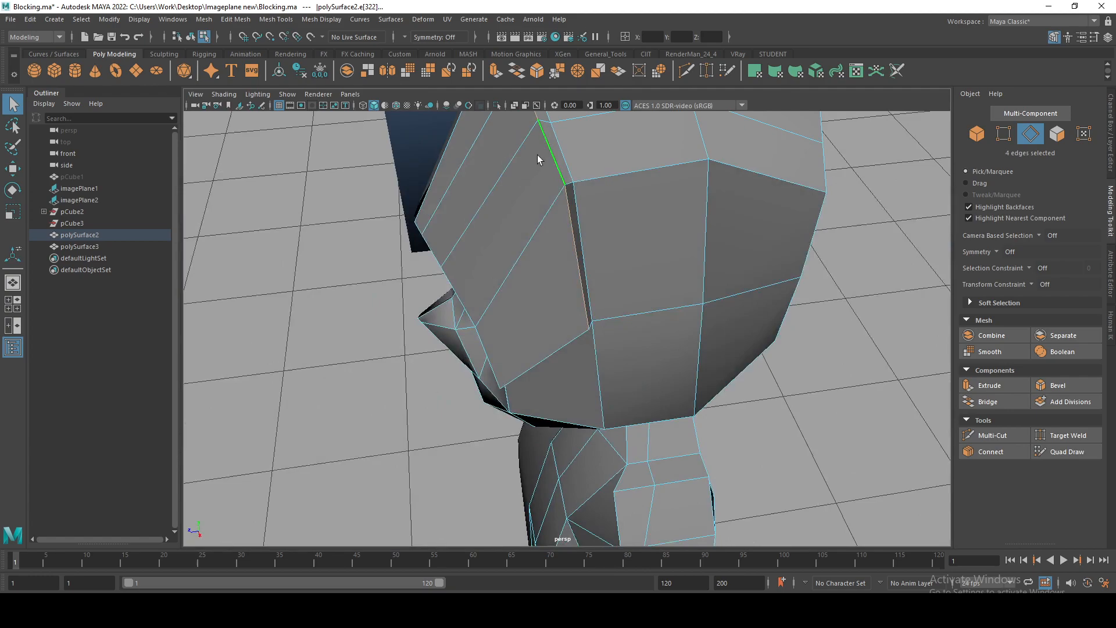
left_click_drag(537, 154, 514, 319, "alt")
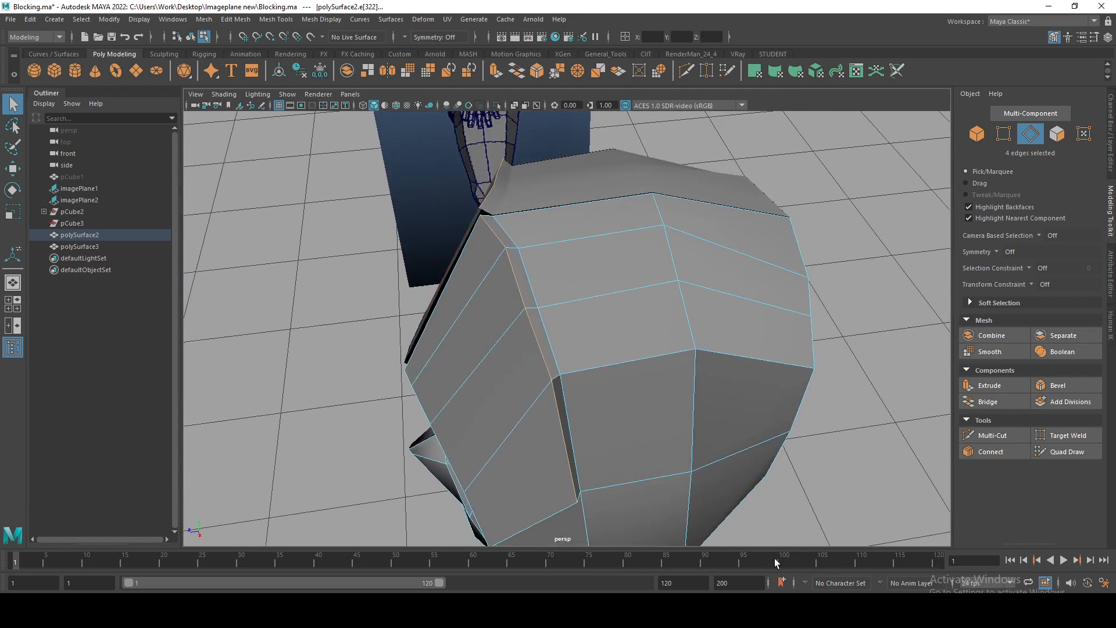
key("space")
key("space")
key("w")
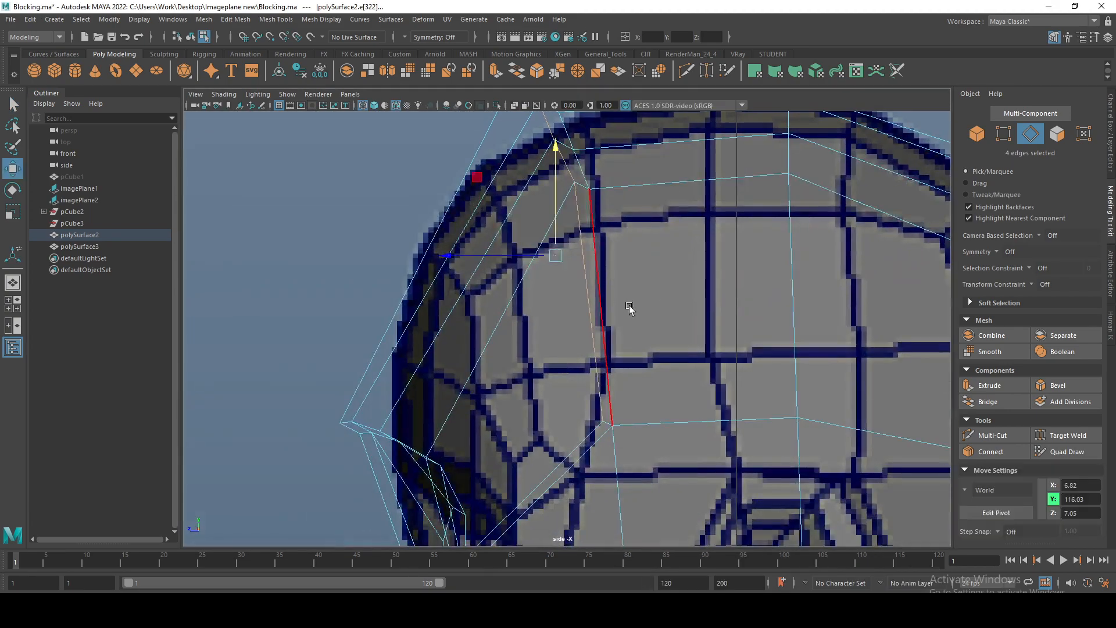
left_click_drag(556, 260, 488, 264)
middle_click_drag(488, 264, 532, 384, "alt")
In the side view, move the vertices along the forehead strip's upper edge down and back onto the reference outline
key("q")
right_click_drag(493, 223, 423, 192)
middle_click_drag(434, 210, 487, 184, "alt")
left_click_drag(571, 334, 571, 334)
key("w")
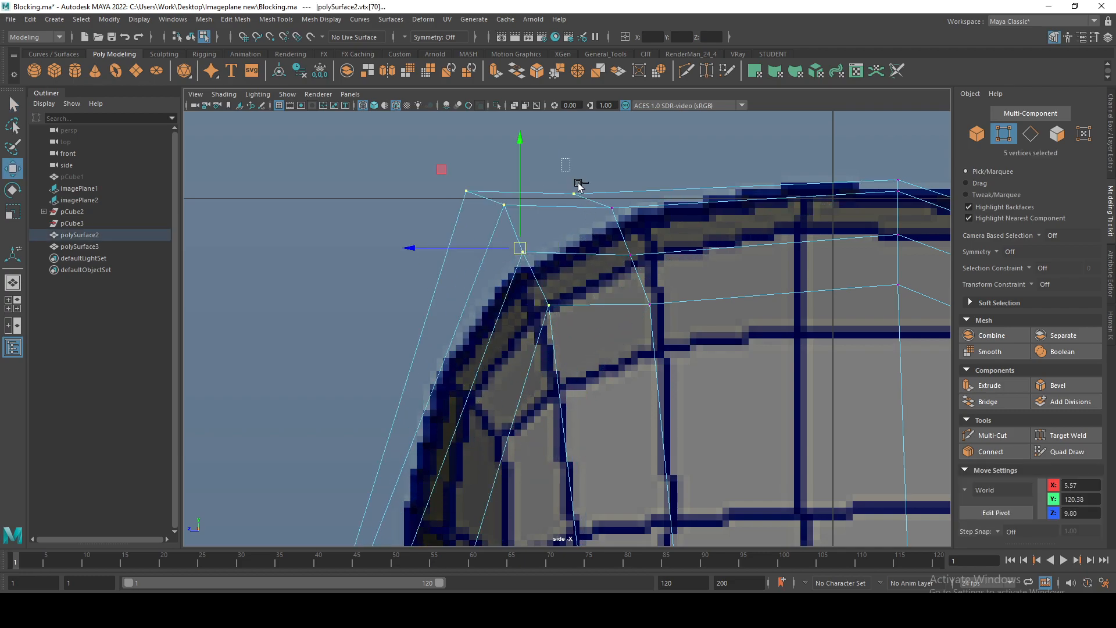
left_click_drag(510, 252, 553, 350)
Lower the outer vertices of the forehead strip in the side view to follow the reference's edge lines
middle_click_drag(554, 350, 547, 289, "alt")
left_click(540, 241)
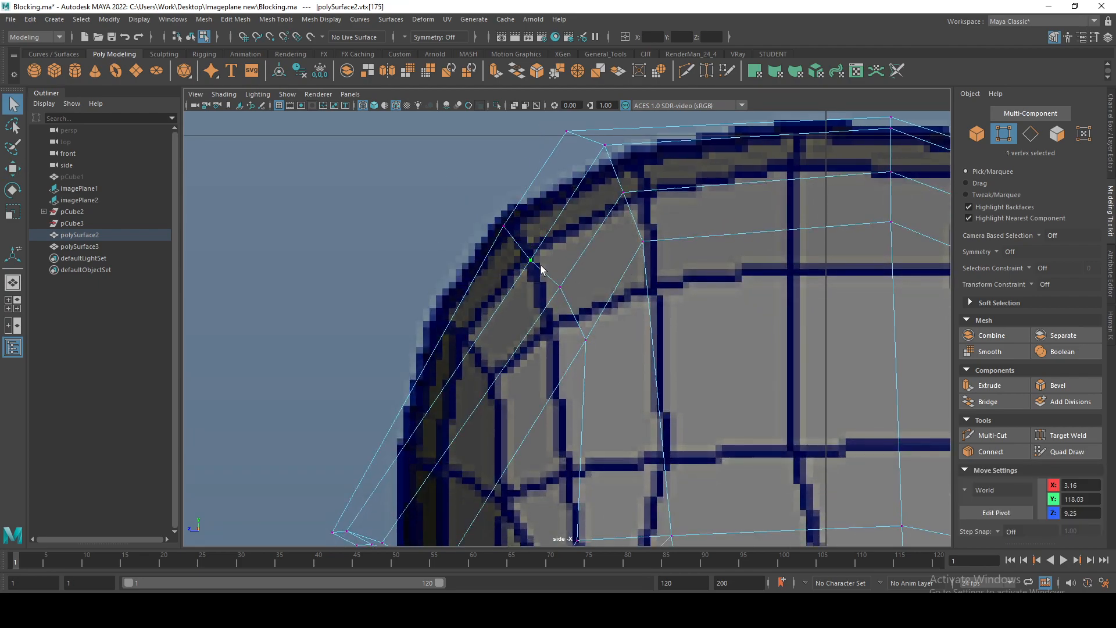
left_click(552, 303)
key("w")
left_click(586, 340)
left_click_drag(585, 339, 580, 369)
middle_click_drag(573, 402, 540, 243, "alt")
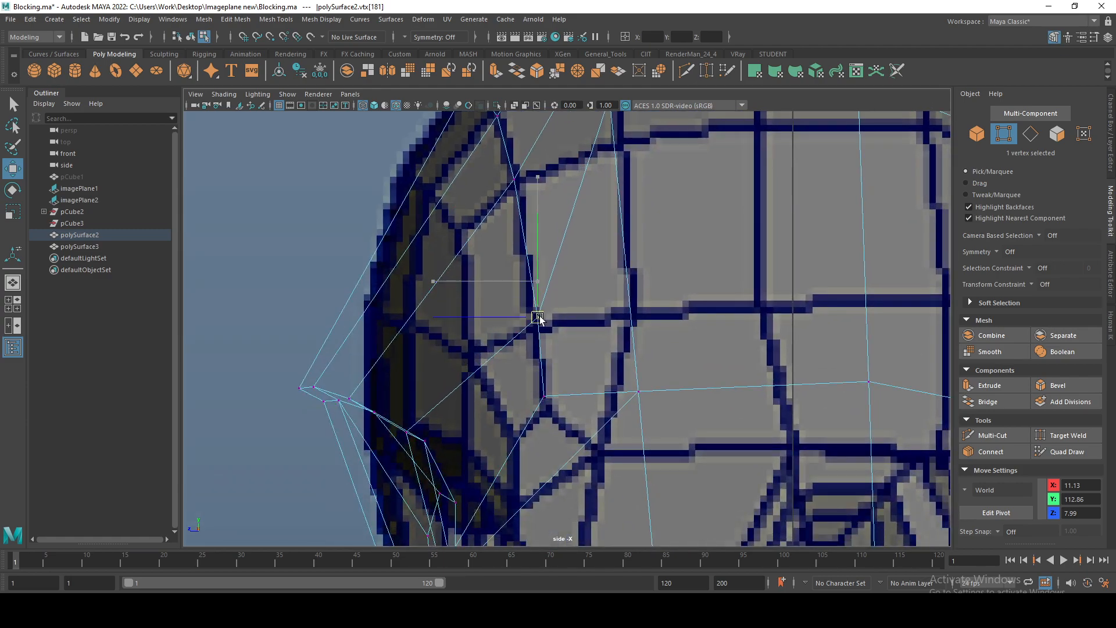
scroll(540, 319, "up", 1)
middle_click_drag(539, 319, 529, 429, "alt")
Move the vertices along the crown's front edge, one by one, onto the matching reference edge line in the side view
key("q")
middle_click_drag(585, 186, 558, 261, "alt")
left_click_drag(599, 314, 592, 293)
left_click(576, 276)
key("w")
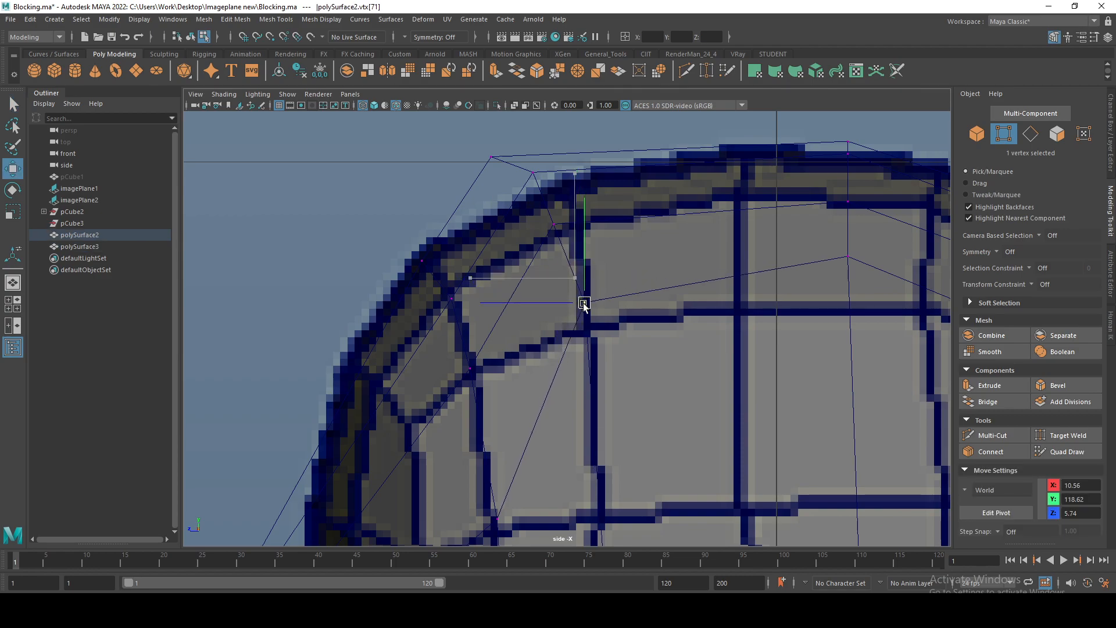
left_click(546, 227)
key("q")
left_click(532, 173)
key("w")
left_click_drag(533, 174, 574, 206)
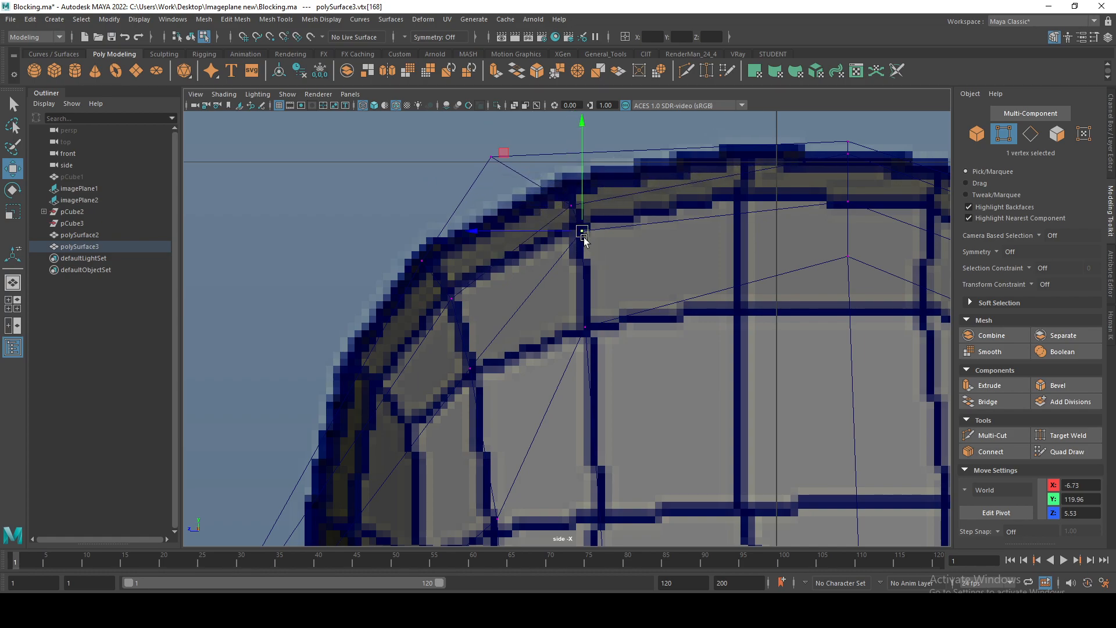
Try to move the mirrored half's vertex at the side of the forehead down to the next horizontal reference edge
key("q")
middle_click_drag(588, 317, 593, 263, "alt")
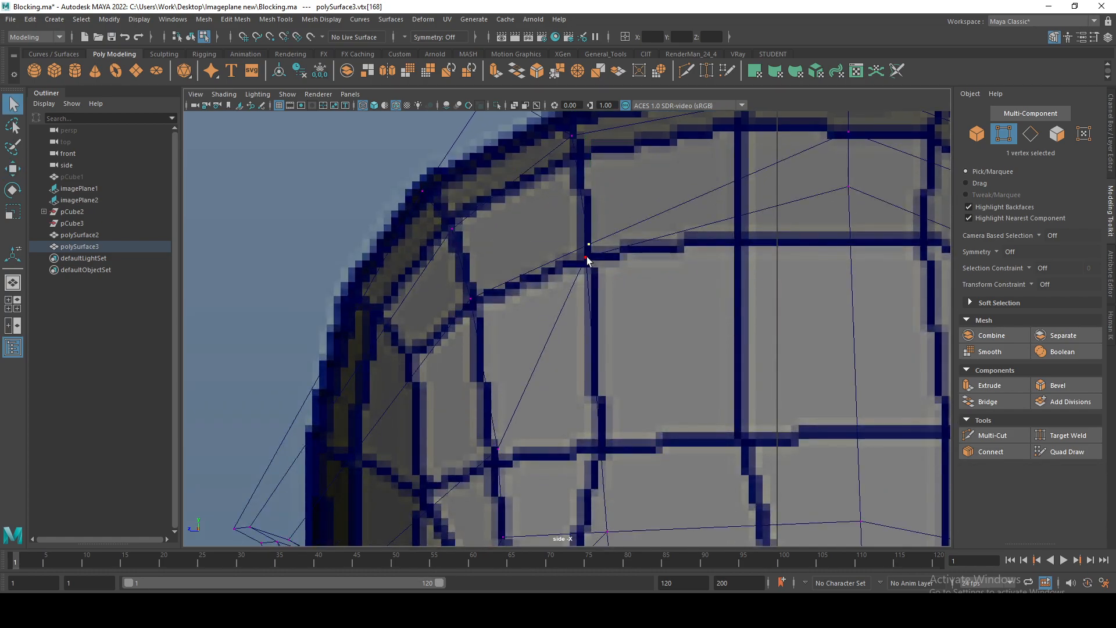
key("w")
left_click_drag(585, 258, 608, 403)
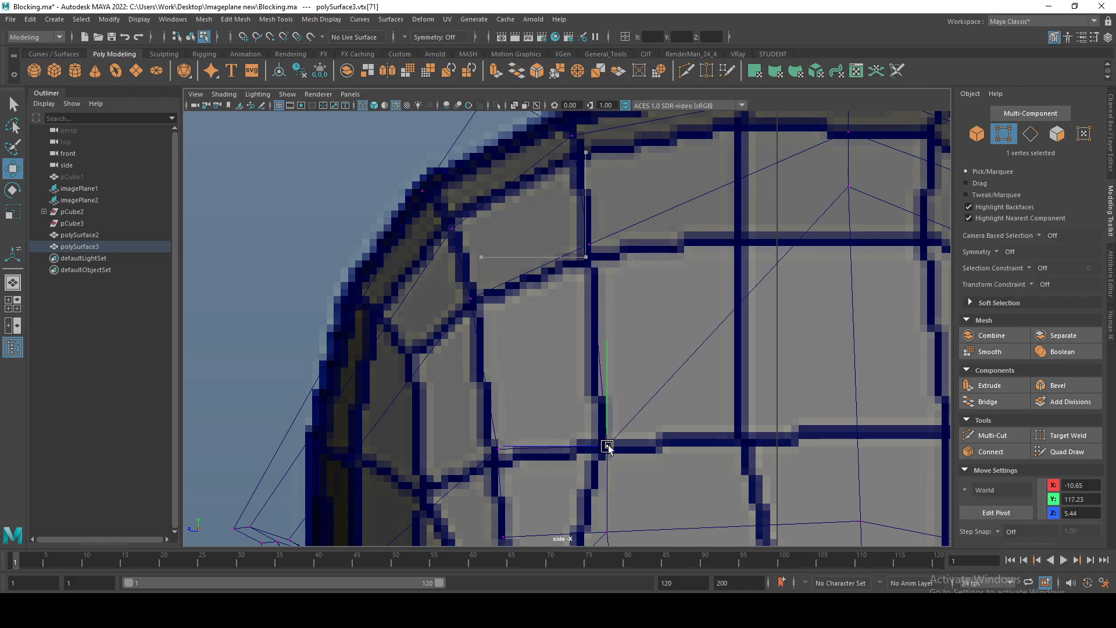
left_click_drag(607, 447, 608, 443)
Check the head in smoothed display in the perspective view and undo the last vertex moves
middle_click_drag(774, 247, 748, 282, "alt")
key("space")
key("space")
left_click_drag(780, 243, 729, 230, "alt")
key("3")
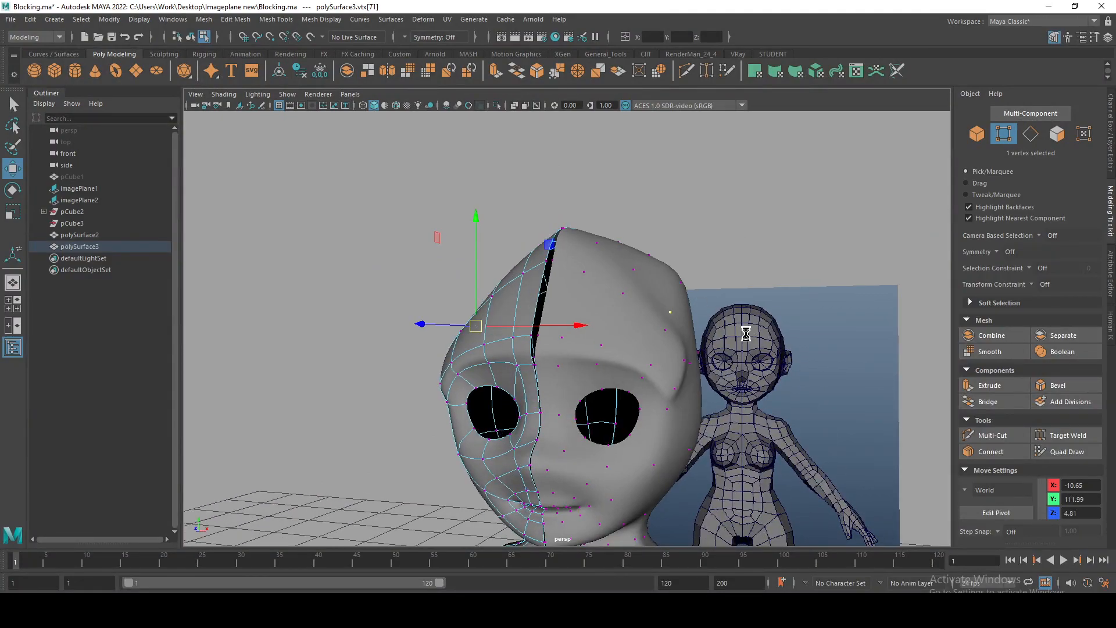
key("ctrl+z")
key("ctrl+z")
key("ctrl+z")
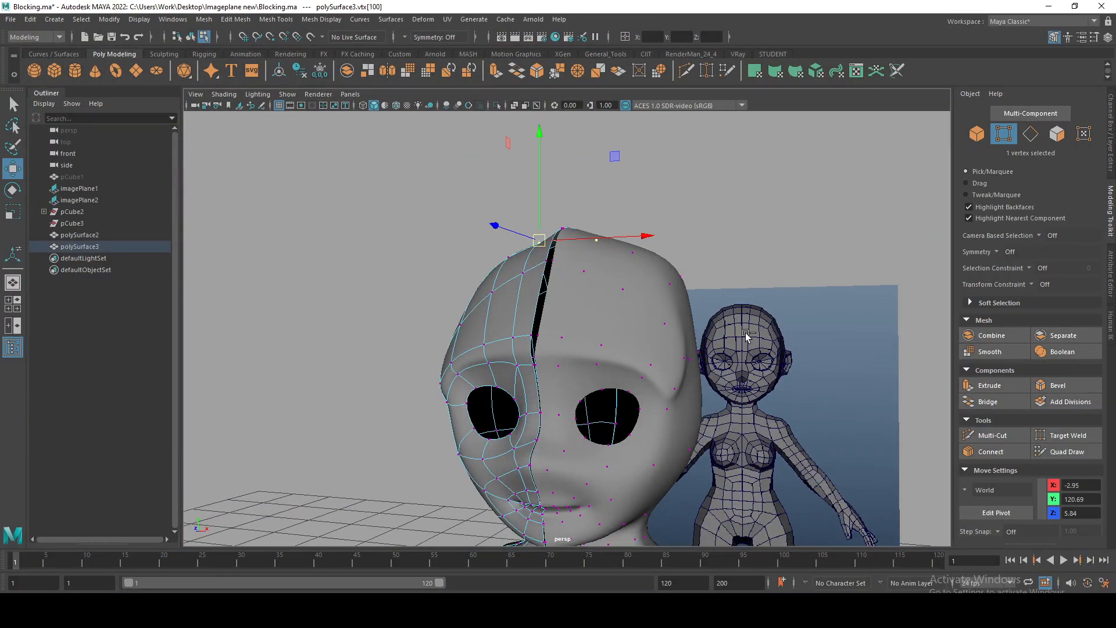
On the original half, adjust the depth of the forehead strip's outer vertices against the reference in the side view
left_click_drag(746, 335, 633, 351, "alt")
key("1")
middle_click_drag(647, 356, 653, 334, "alt")
right_click_drag(653, 334, 677, 295, "alt")
left_click(677, 295)
middle_click_drag(590, 347, 631, 259, "alt")
right_click_drag(661, 196, 580, 175)
key("space")
key("space")
middle_click_drag(547, 314, 701, 272, "alt")
middle_click_drag(544, 191, 555, 185, "alt")
key("q")
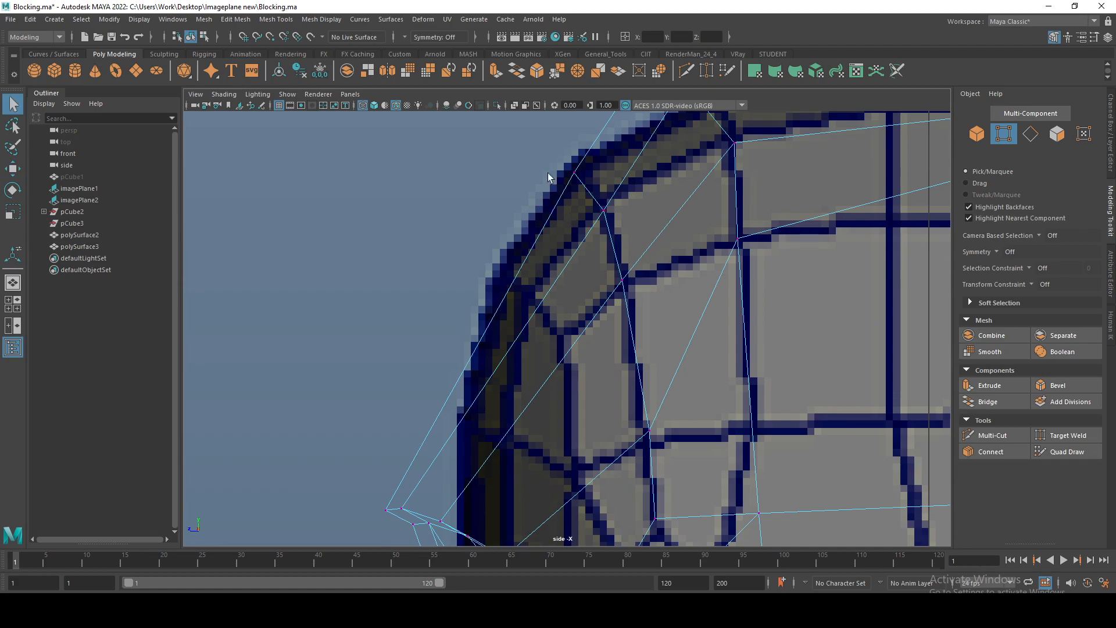
left_click_drag(678, 433, 679, 435)
key("w")
left_click_drag(610, 300, 559, 302)
left_click_drag(609, 428, 636, 429)
key("q")
left_click_drag(564, 278, 579, 270)
Select the four edges along the forehead strip's lower border above the eye and move them up and back in the side view
middle_click_drag(563, 350, 606, 170, "alt")
right_click_drag(449, 295, 438, 216)
double_click(439, 326)
key("space")
key("space")
left_click_drag(626, 278, 735, 379, "alt")
key("space")
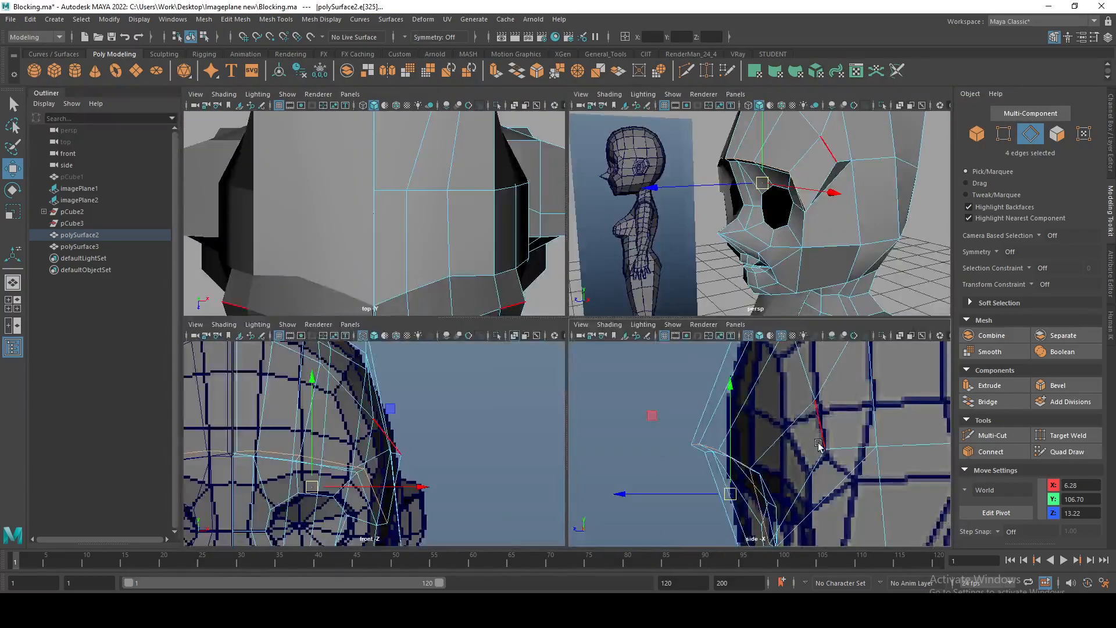
key("space")
middle_click_drag(543, 363, 558, 327, "alt")
left_click_drag(523, 385, 589, 265)
key("q")
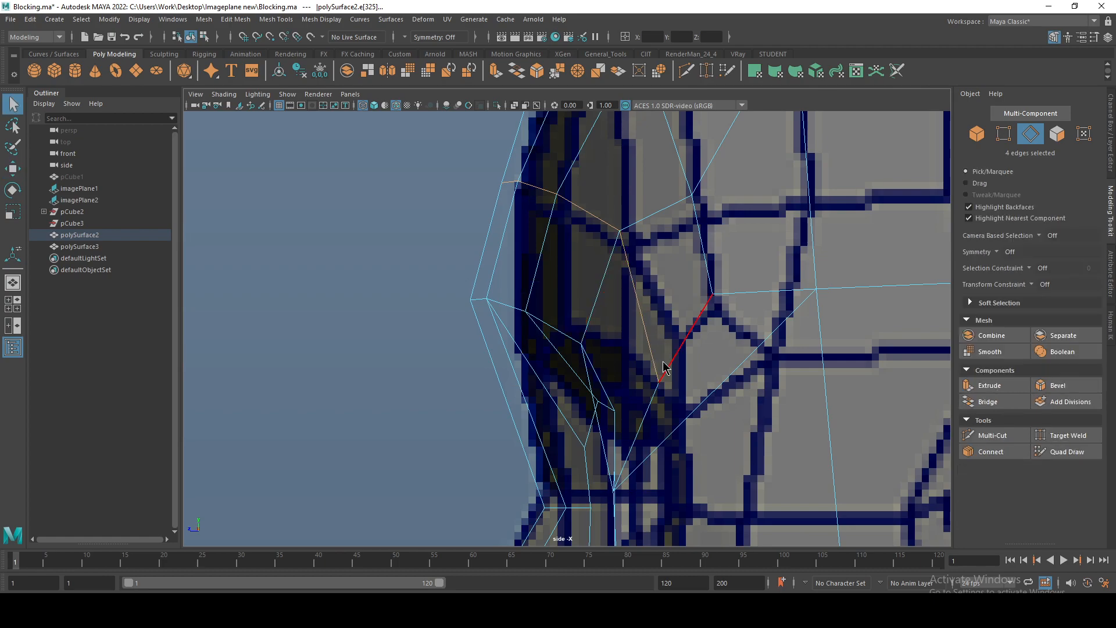
Fit the two outer vertices of the strip's lower border to the reference corners beside the eye in the side view
left_click_drag(666, 399, 672, 355)
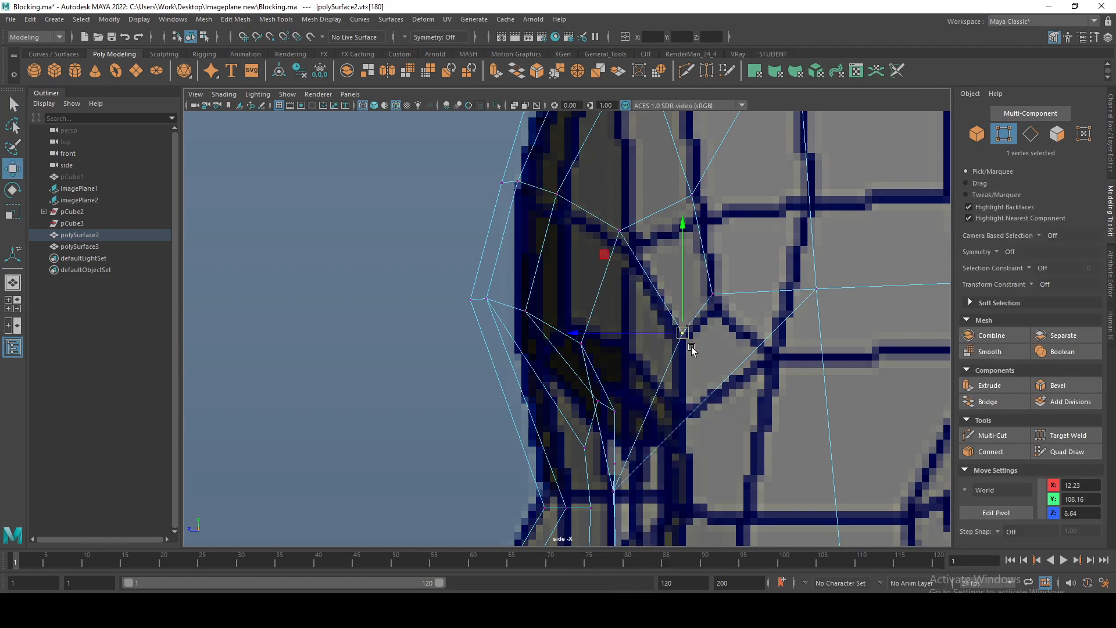
middle_click_drag(691, 334, 693, 394, "alt")
key("q")
key("w")
mouse_move(615, 270)
left_mouse_down()
mouse_move(644, 321)
mouse_move(619, 298)
left_mouse_up()
Adjust the lower-border vertices nearer the centre line and the upper forehead vertices to the reference profile in the side view
key("q")
left_click_drag(545, 239, 580, 280)
key("w")
left_click_drag(559, 256, 552, 259)
key("q")
key("w")
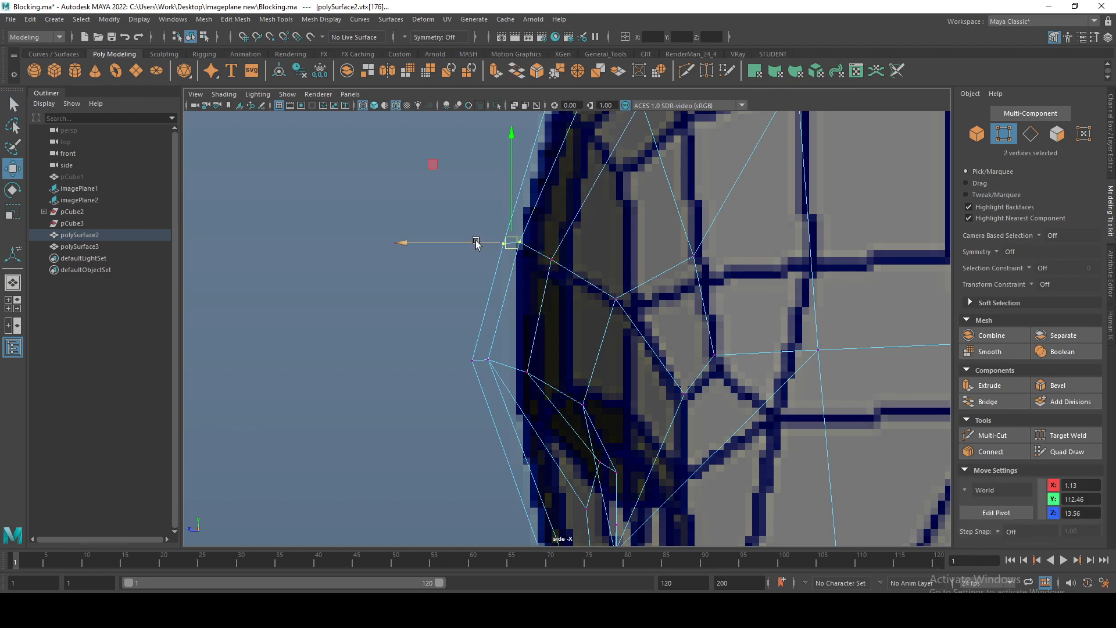
middle_click_drag(487, 226, 422, 413, "alt")
key("q")
left_click_drag(502, 180, 571, 274)
key("w")
left_click(515, 203)
Check the head in perspective, and move the outer temple edge inward to match the reference in the front view
key("space")
key("space")
left_click_drag(707, 294, 615, 317, "alt")
key("3")
key("1")
right_click_drag(614, 314, 701, 231, "alt")
key("space")
key("space")
middle_click_drag(587, 375, 540, 316, "alt")
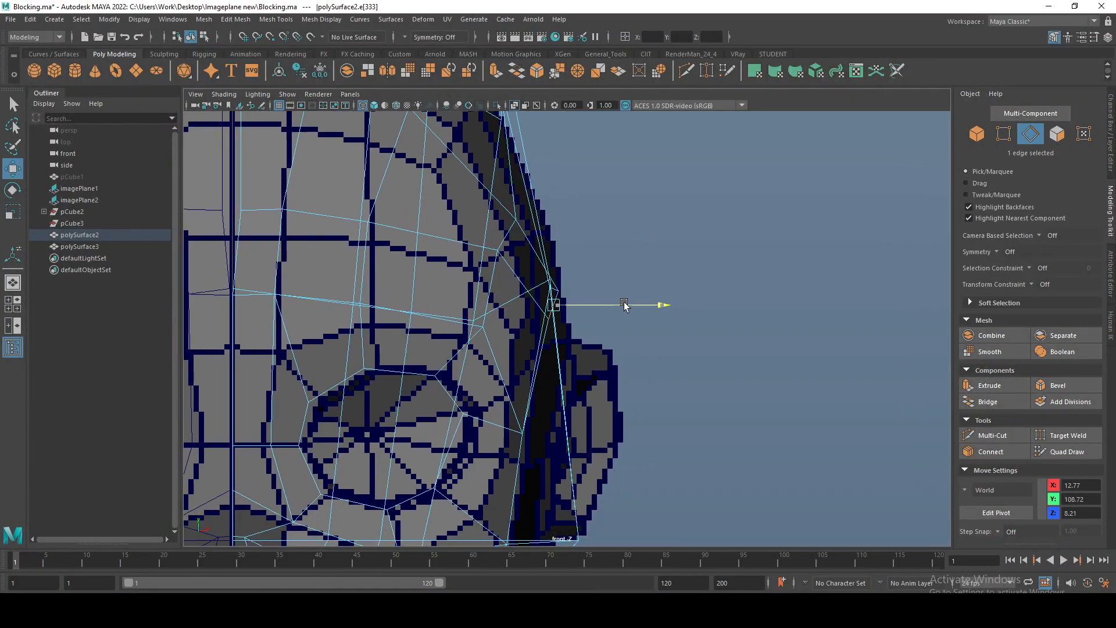
key("q")
right_click_drag(518, 215, 494, 214)
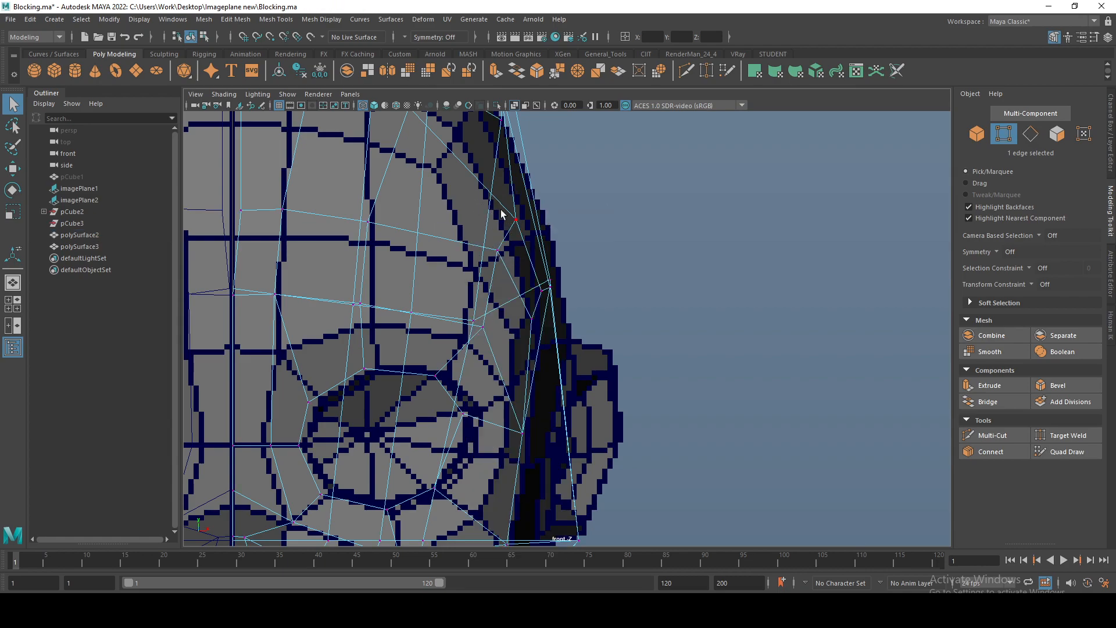
Move the outer temple vertex inward to the reference contour in the front view, and check the face in smoothed perspective
left_click(516, 219)
key("w")
left_click_drag(515, 218, 509, 215)
left_click_drag(506, 208, 506, 207)
key("space")
key("space")
left_click_drag(782, 178, 768, 196, "alt")
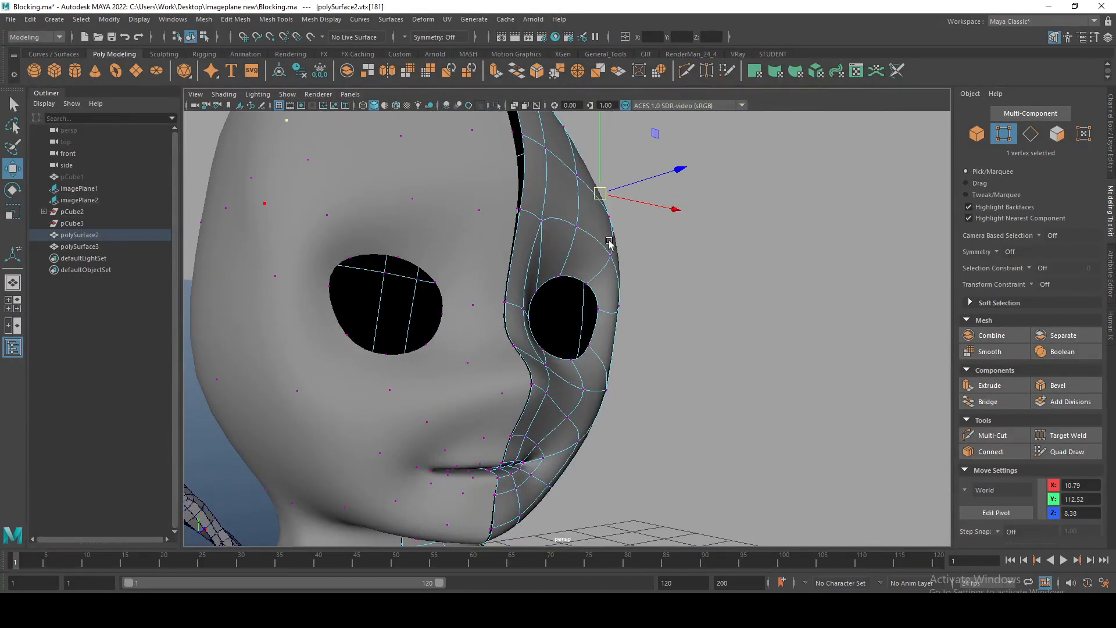
middle_click_drag(598, 166, 598, 235, "alt")
left_click_drag(598, 235, 511, 232, "alt")
Move the two forehead vertices on the open centre border sideways onto the mirror seam, and check the smoothed head
key("1")
left_click_drag(547, 300, 511, 290, "alt")
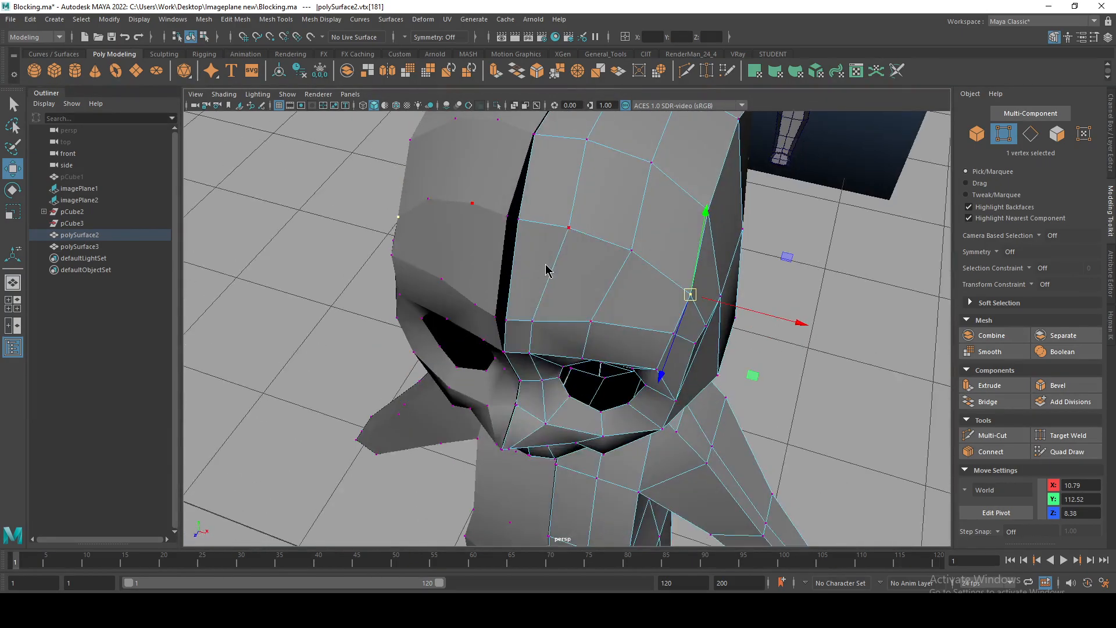
left_click(518, 219)
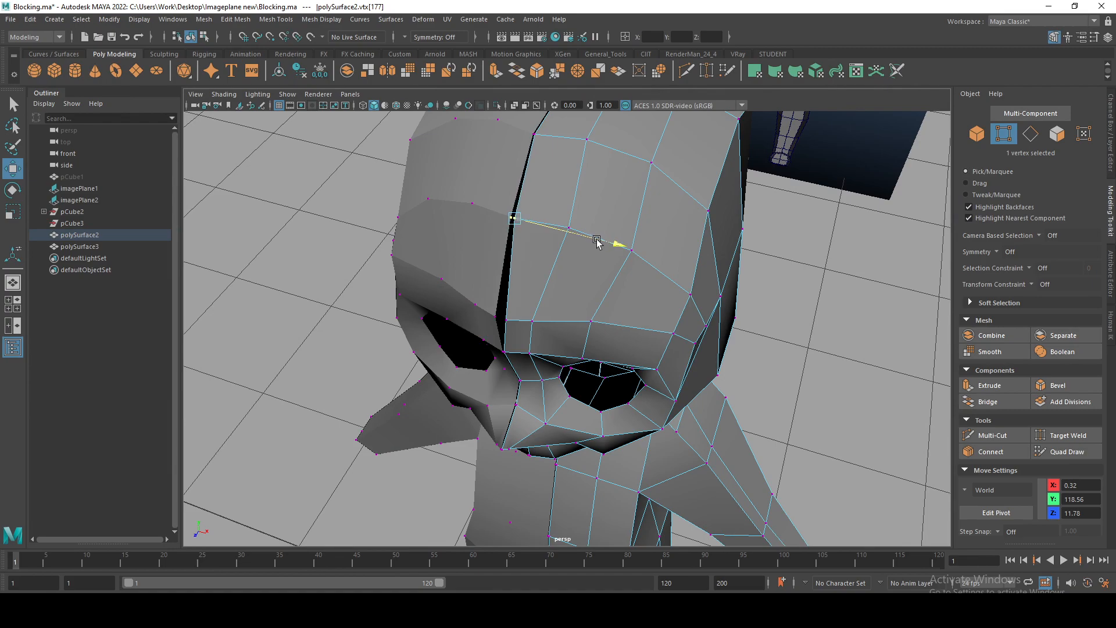
left_click(530, 330)
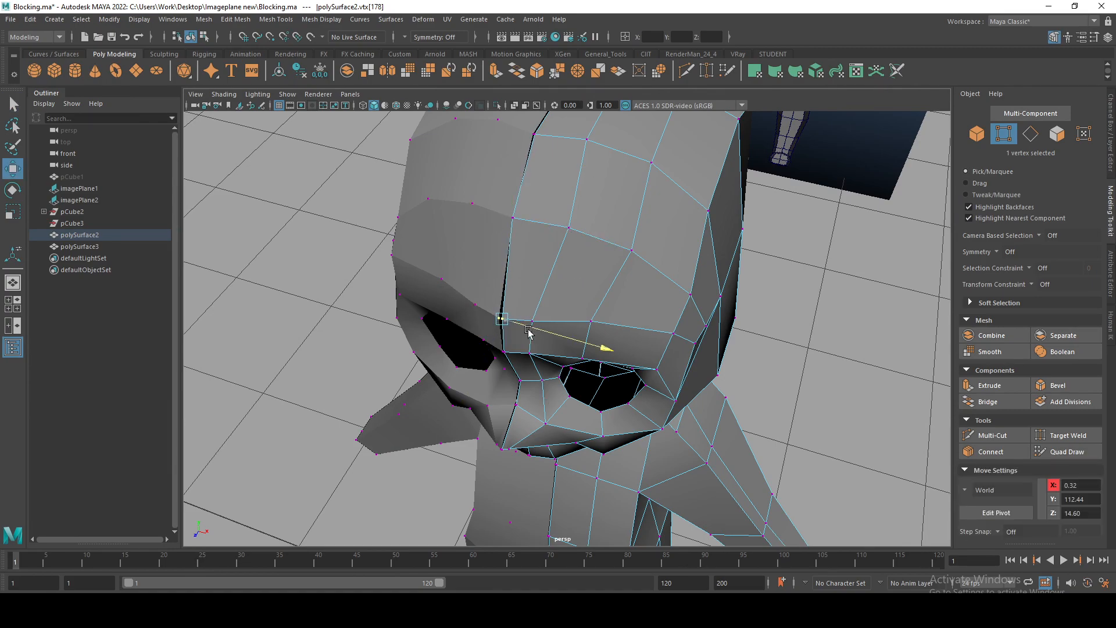
left_click_drag(526, 329, 520, 327)
left_click_drag(519, 326, 573, 175, "alt")
key("3")
left_click_drag(748, 389, 603, 362, "alt")
key("1")
key("3")
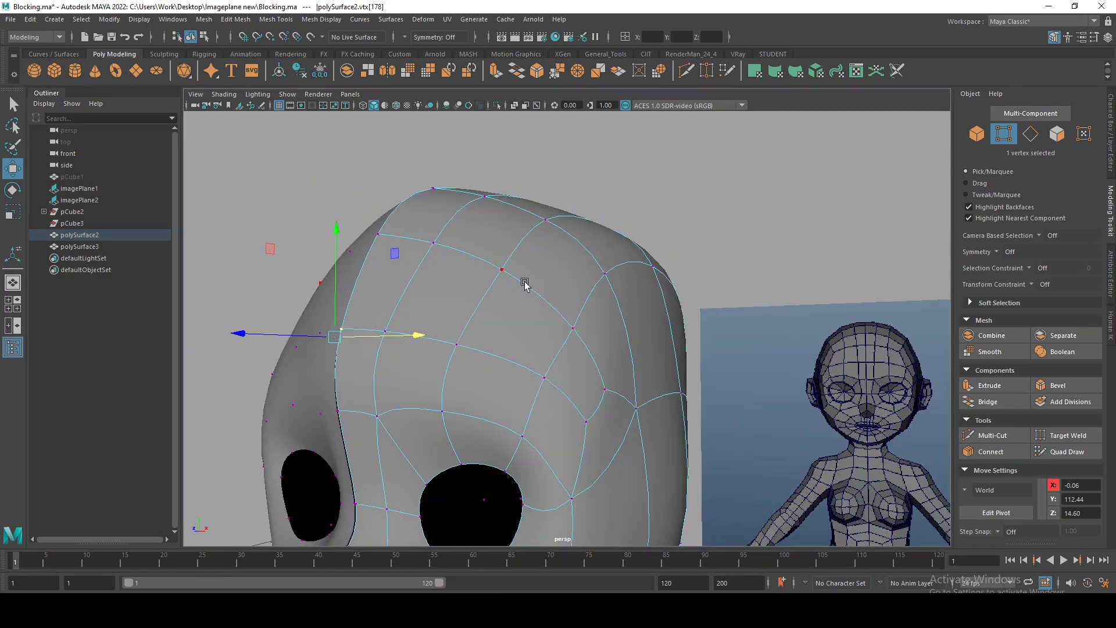
key("1")
Move two upper forehead vertices slightly up and forward toward the reference profile in the side view
key("space")
key("space")
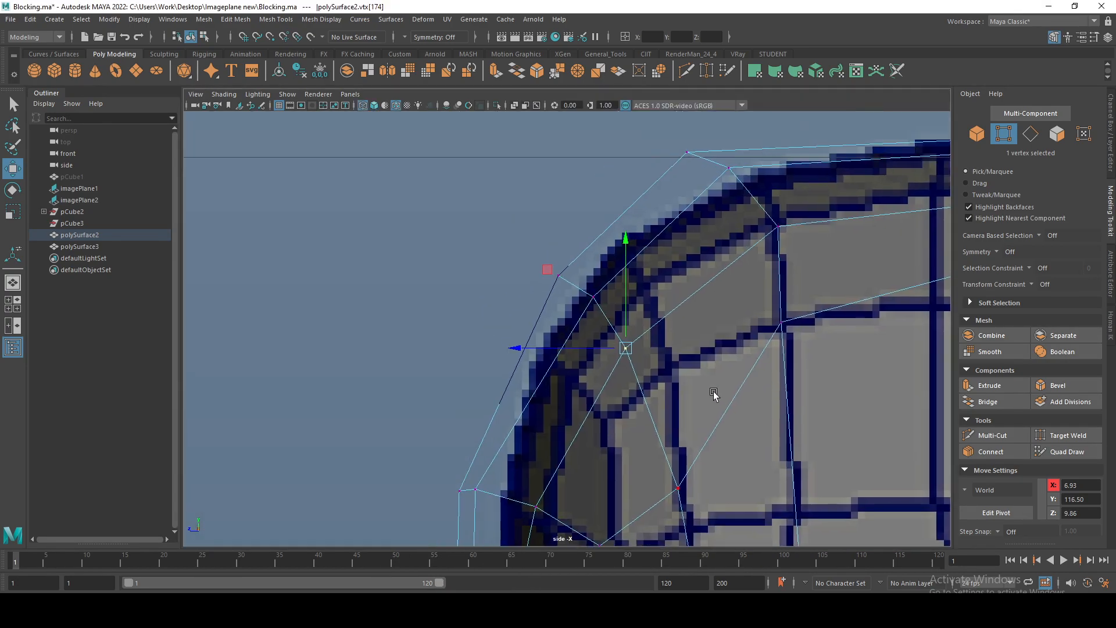
left_click(610, 309)
left_click_drag(607, 310, 608, 310)
middle_click_drag(721, 483, 694, 369, "alt")
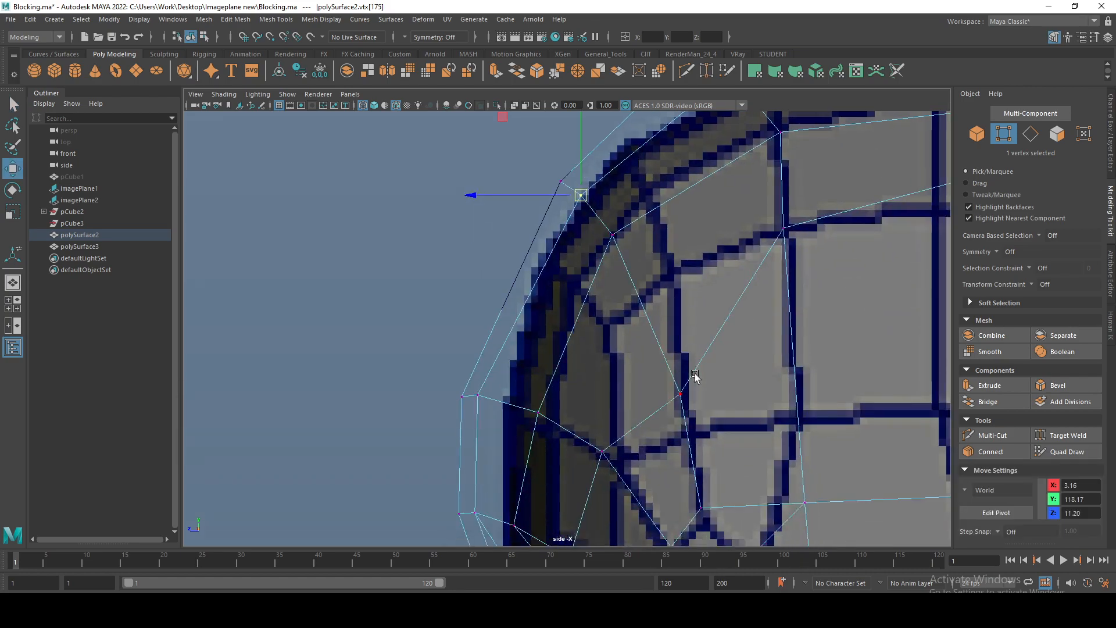
left_click_drag(659, 336, 659, 336)
Adjust the height of the vertex on the upper side of the skull, and check the crown from the side and back
key("space")
key("space")
left_click_drag(751, 225, 620, 286, "alt")
middle_click_drag(690, 244, 618, 289, "alt")
left_click(578, 312)
left_click_drag(568, 334, 746, 270, "alt")
left_click_drag(652, 178, 652, 179)
left_click_drag(653, 186, 590, 248, "alt")
left_click_drag(647, 292, 652, 243, "alt")
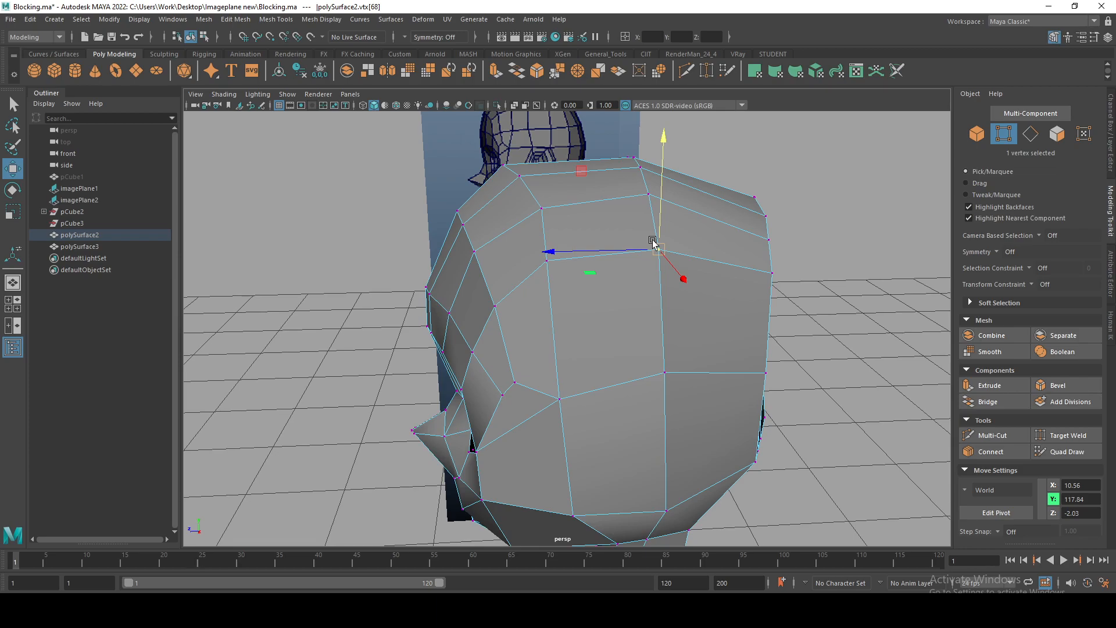
Fit the vertices along the upper back of the head to the reference outline in the side view
key("space")
key("space")
scroll(603, 357, "down", 3)
middle_click_drag(837, 350, 386, 311, "alt")
middle_click_drag(531, 243, 539, 292, "alt")
left_click_drag(556, 293, 519, 300)
left_click_drag(567, 242, 547, 251)
key("q")
left_click_drag(566, 202, 590, 228)
key("w")
left_click_drag(576, 211, 561, 229)
key("q")
left_click_drag(578, 180, 612, 233)
key("w")
left_click_drag(596, 199, 556, 211)
Select the row of four vertices at the back of the head above ear level and move it up and forward
mouse_move(556, 211)
middle_mouse_down("alt")
mouse_move(562, 179)
mouse_move(547, 119)
middle_mouse_up("alt")
mouse_move(644, 288)
middle_mouse_down("alt")
mouse_move(620, 205)
mouse_move(644, 287)
mouse_move(635, 230)
middle_mouse_up("alt")
left_click_drag(469, 169, 601, 250)
middle_click_drag(578, 189, 620, 227, "alt")
key("r")
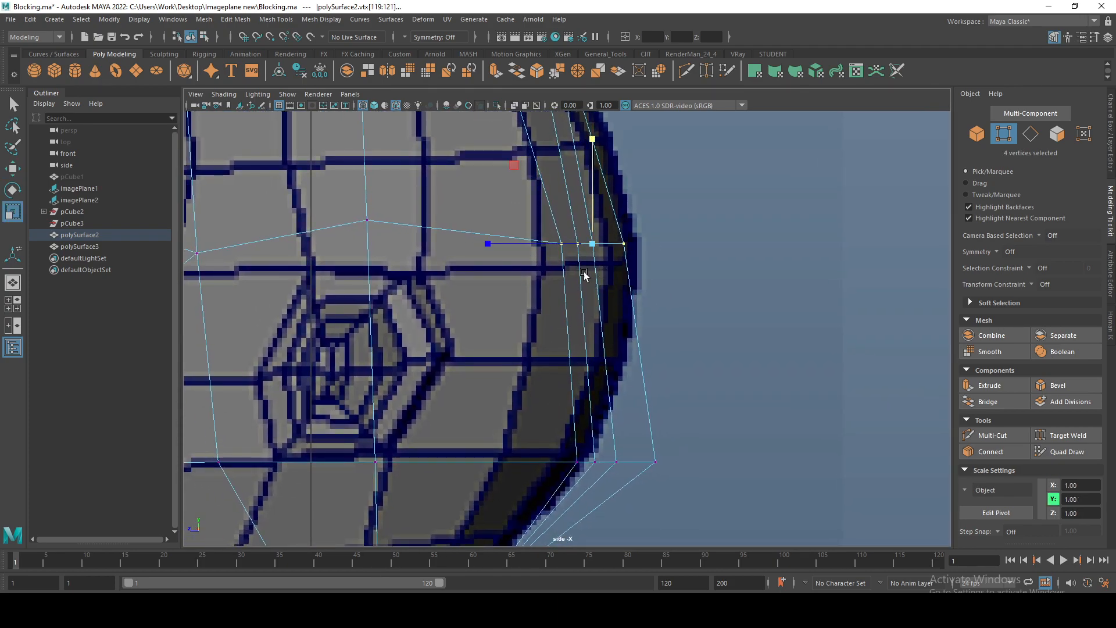
key("w")
left_click_drag(567, 251, 568, 252)
left_click_drag(562, 243, 538, 227)
Respace the outer vertices of that back-of-head row to follow the reference edge loops and rear contour
middle_click_drag(538, 233, 515, 304, "alt")
key("q")
left_click_drag(541, 305, 569, 336)
key("w")
mouse_move(579, 278)
left_mouse_down()
mouse_move(580, 241)
mouse_move(580, 261)
left_mouse_up()
key("q")
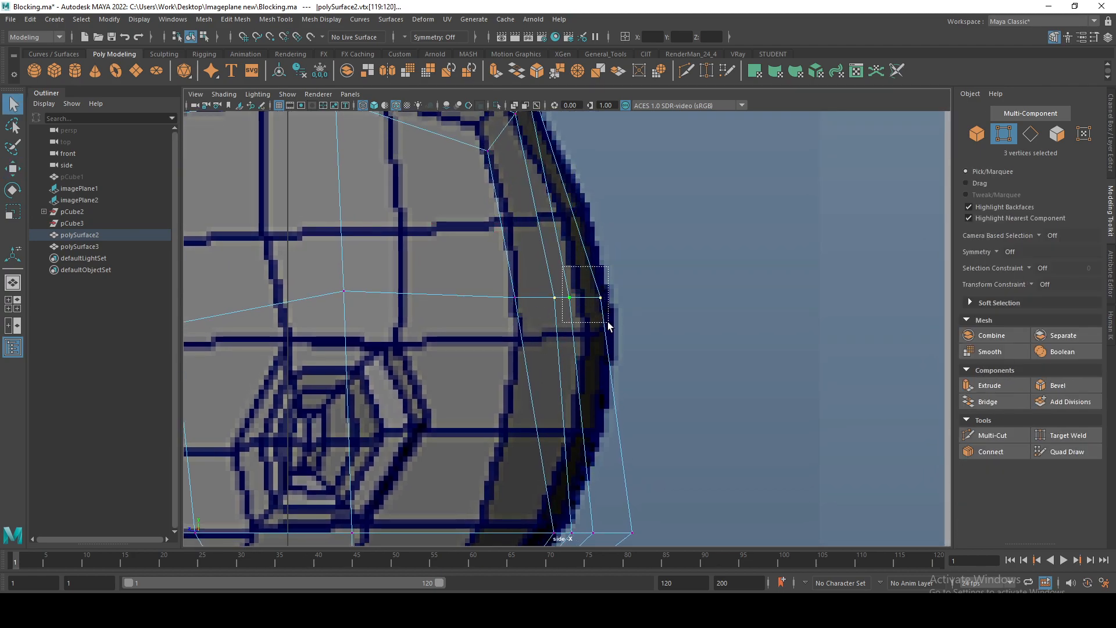
left_click_drag(609, 326, 609, 324)
key("w")
mouse_move(545, 299)
left_mouse_down()
mouse_move(557, 301)
mouse_move(548, 290)
mouse_move(557, 301)
left_mouse_up()
key("q")
Move the lower row of back-of-head vertices forward and respace it along the reference contour at the skull base
middle_click_drag(554, 355, 567, 220, "alt")
key("w")
left_click_drag(530, 352, 444, 394)
key("q")
left_click_drag(700, 439, 498, 390)
key("w")
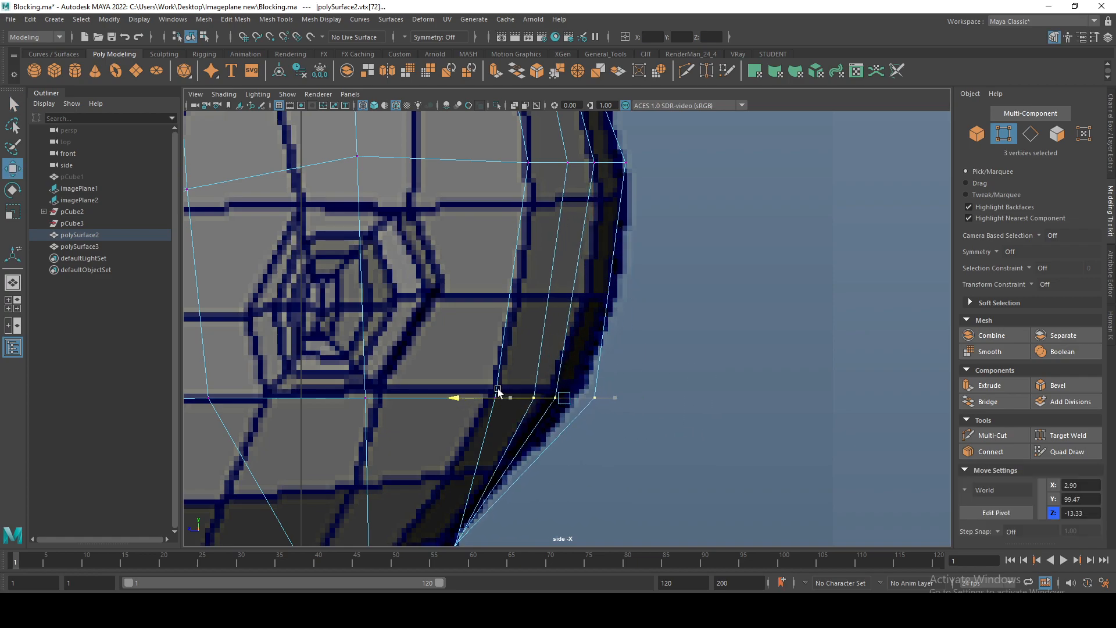
key("q")
key("w")
left_click_drag(584, 417, 581, 371)
key("q")
key("w")
left_click_drag(534, 399, 513, 398)
Adjust the vertices along the lower back of the skull sideways in perspective to round its base
middle_click_drag(722, 159, 720, 287, "alt")
key("space")
key("space")
left_click_drag(743, 266, 448, 392, "alt")
left_click(617, 382)
key("q")
left_click(570, 378)
key("w")
left_click(612, 377, "shift")
left_click_drag(492, 384, 463, 360)
left_click(643, 354)
left_click_drag(643, 354, 667, 358, "alt")
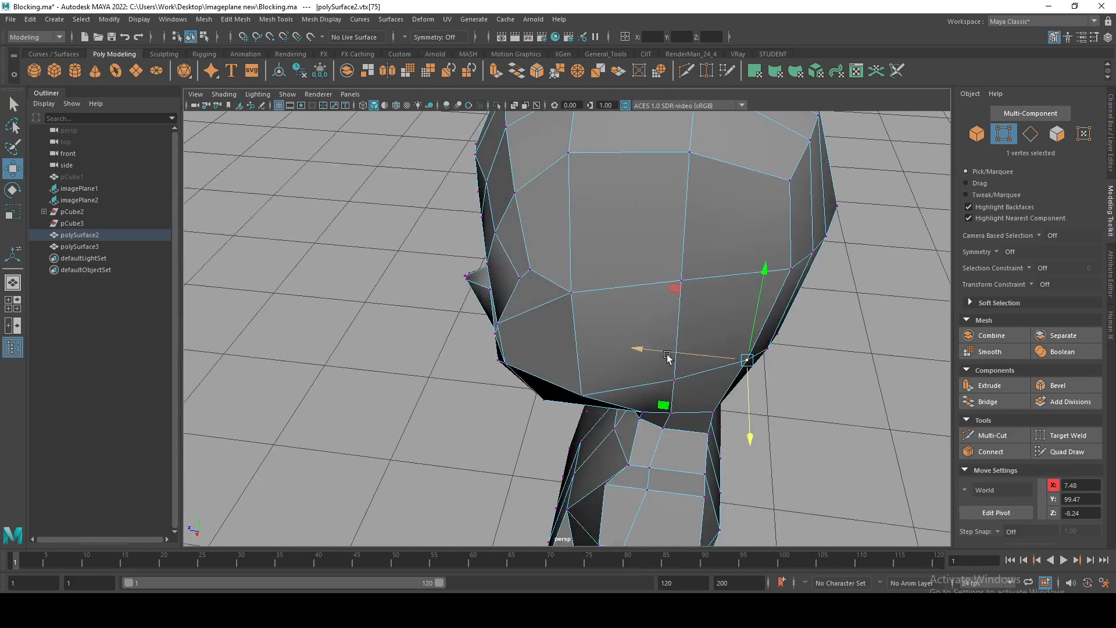
Adjust the outer jaw vertex sideways, and compare the smoothed head with the reference in the front view
left_click(647, 415)
left_click_drag(646, 414, 676, 334, "alt")
left_click_drag(676, 334, 580, 349, "alt")
key("3")
scroll(581, 349, "down", 3)
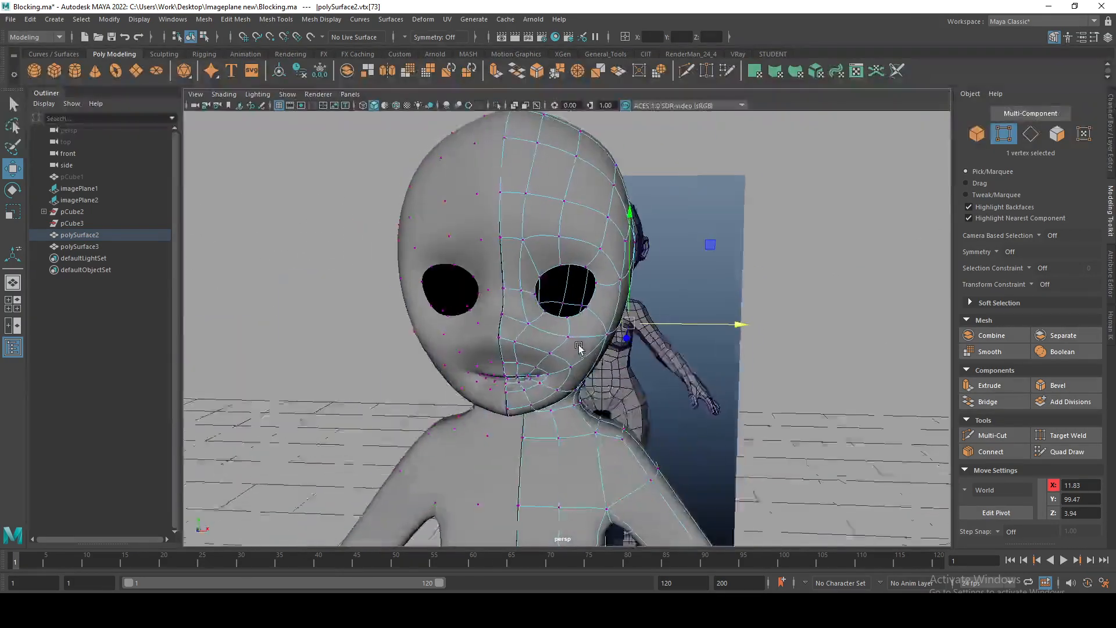
key("space")
key("space")
scroll(473, 386, "down", 2)
middle_click_drag(474, 386, 548, 290, "alt")
scroll(669, 272, "down", 2)
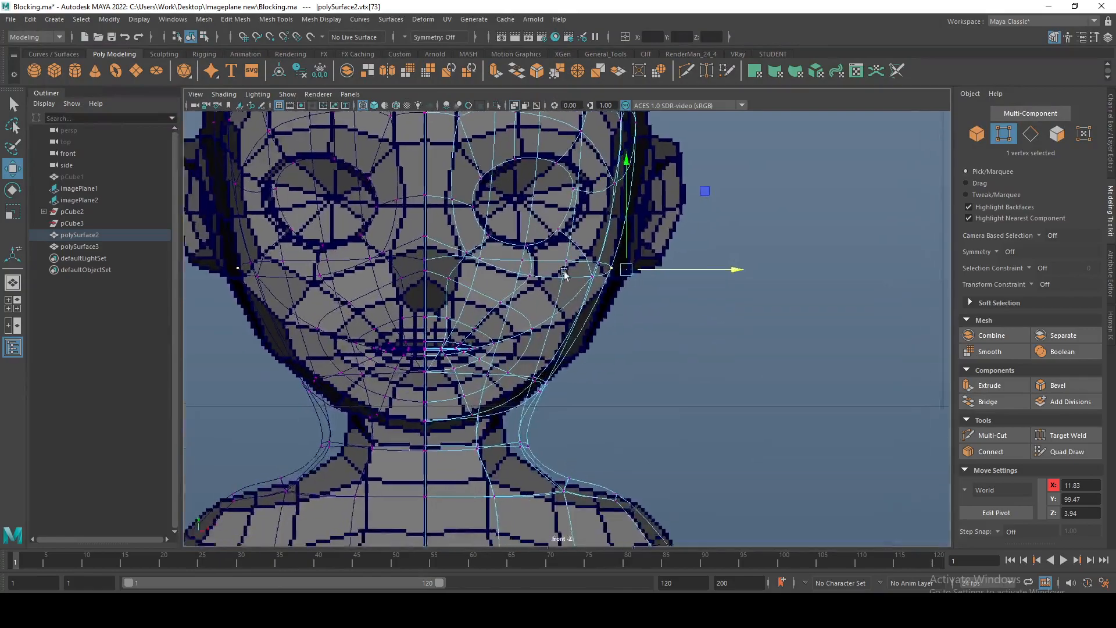
key("space")
key("space")
left_click_drag(785, 232, 547, 230, "alt")
Reposition the rear neck vertices below the skull in perspective, and check the smoothed head from the front
key("1")
left_click_drag(645, 288, 674, 377, "alt")
key("q")
key("w")
key("q")
left_click(665, 351)
key("w")
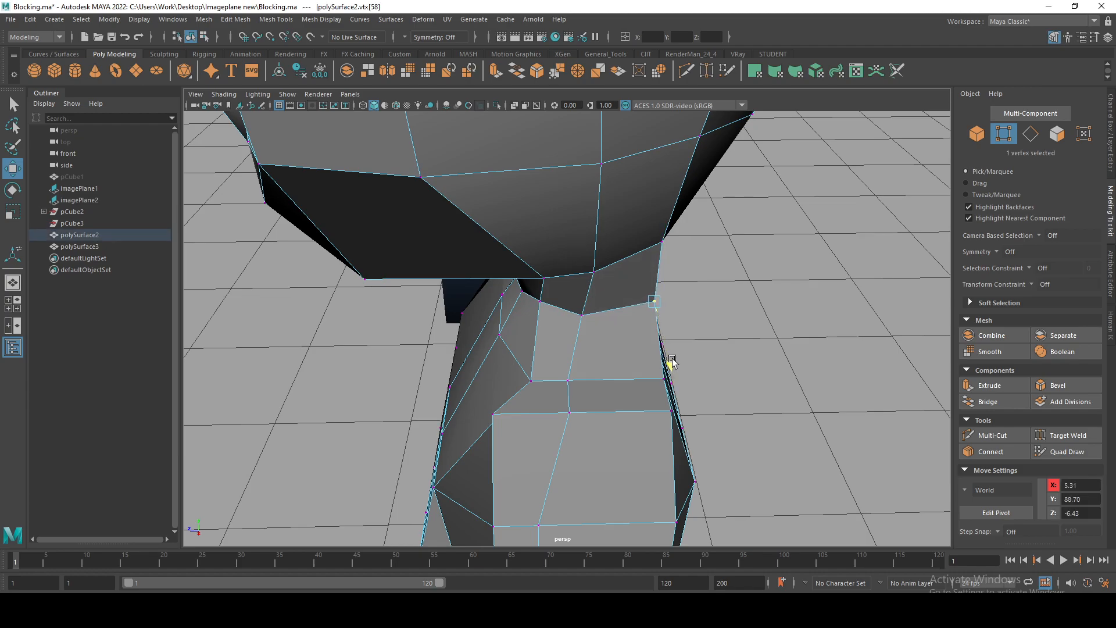
left_click_drag(555, 303, 553, 303)
scroll(541, 291, "down", 3)
middle_click_drag(541, 292, 491, 336, "alt")
left_click_drag(491, 337, 608, 252, "alt")
key("3")
middle_click_drag(608, 251, 606, 349, "alt")
mouse_move(606, 349)
left_mouse_down("alt")
mouse_move(657, 359)
mouse_move(624, 352)
left_mouse_up("alt")
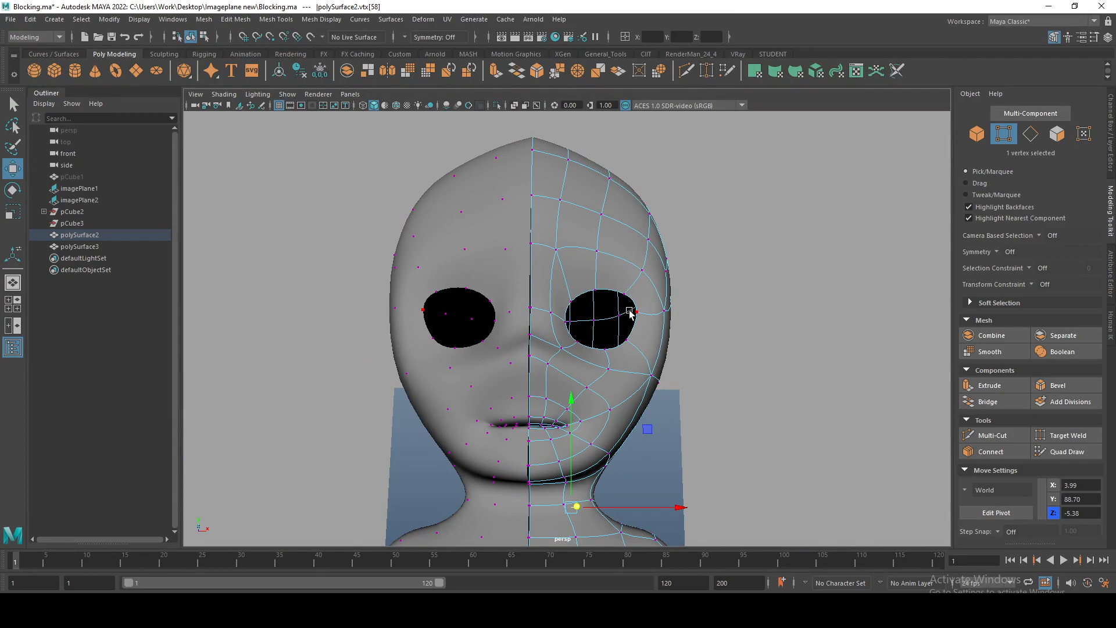
Compare the head shape with the reference in the orthographic and perspective views
key("space")
key("space")
middle_click_drag(410, 125, 418, 282, "alt")
mouse_move(472, 116)
middle_mouse_down("alt")
mouse_move(481, 298)
mouse_move(518, 232)
mouse_move(536, 244)
middle_mouse_up("alt")
key("5")
key("space")
key("space")
left_click_drag(738, 204, 585, 435, "alt")
key("q")
key("w")
Select the two forehead vertices above the brow nearest the centre line and move them toward the reference profile in the side view
key("space")
key("space")
middle_click_drag(599, 276, 740, 389, "alt")
scroll(741, 388, "down", 4)
middle_click_drag(556, 346, 901, 342, "alt")
scroll(603, 309, "up", 4)
key("1")
left_click_drag(540, 255, 557, 277)
middle_click_drag(586, 296, 572, 282)
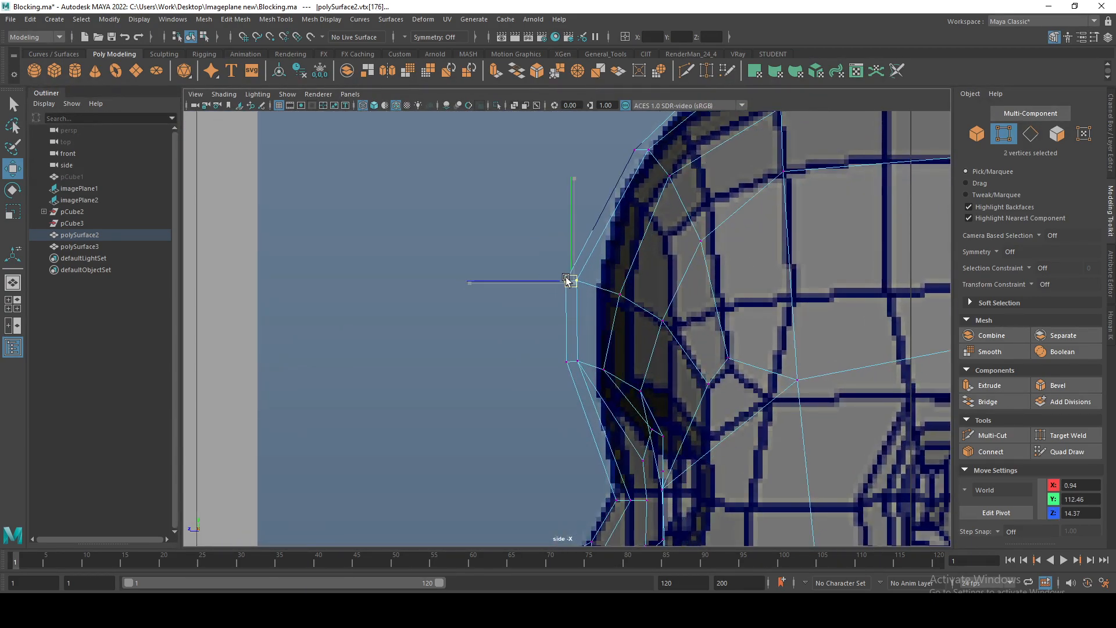
Adjust the upper forehead vertices to the reference profile in the side view, and check the smoothed face in perspective
key("q")
key("w")
left_click(637, 148)
middle_click_drag(637, 148, 645, 153)
key("space")
key("space")
left_click_drag(725, 225, 514, 361, "alt")
key("3")
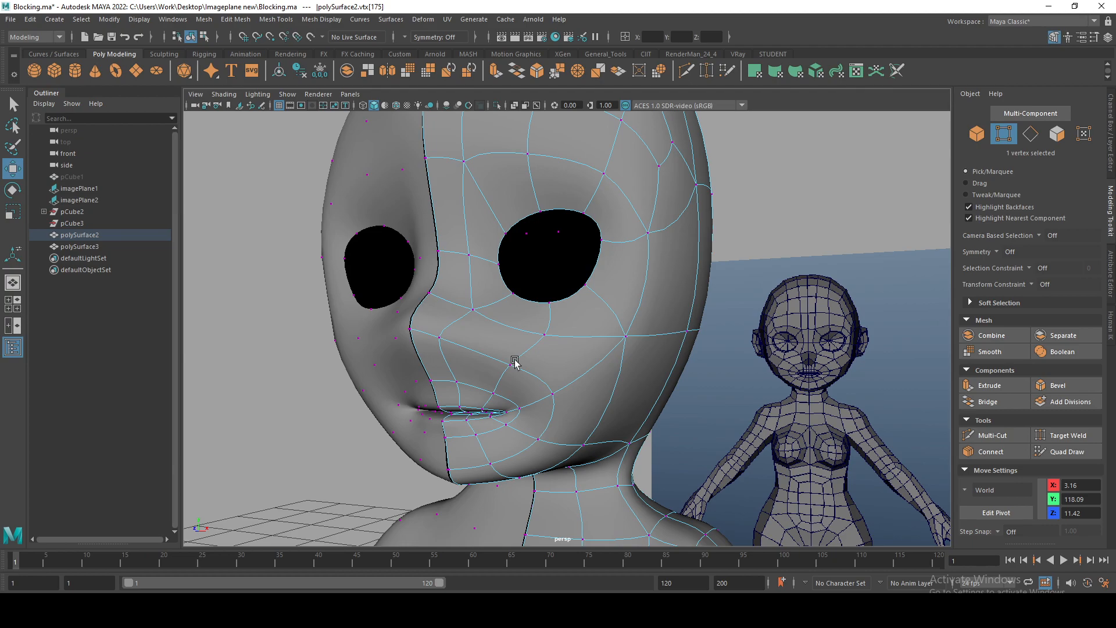
left_click_drag(569, 402, 563, 238, "alt")
Select the ring of faces around the eye and extend the selection over the cheek, nose, and mouth area
key("q")
right_click_drag(598, 200, 598, 232)
left_click(574, 211)
key("shift+period")
left_click_drag(603, 205, 507, 332, "alt")
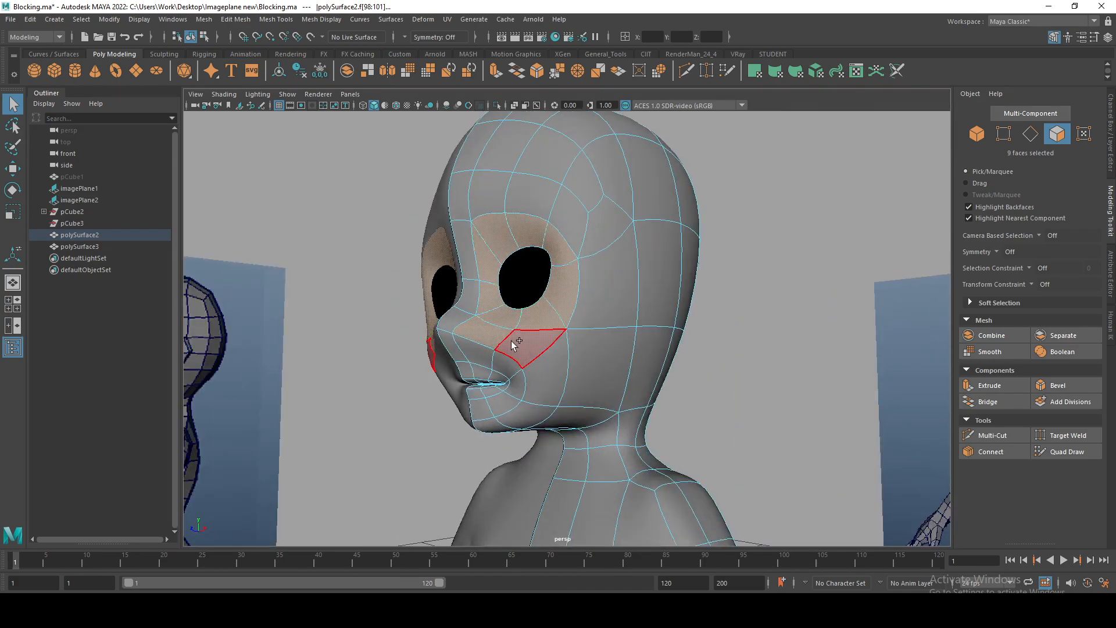
key("shift+period")
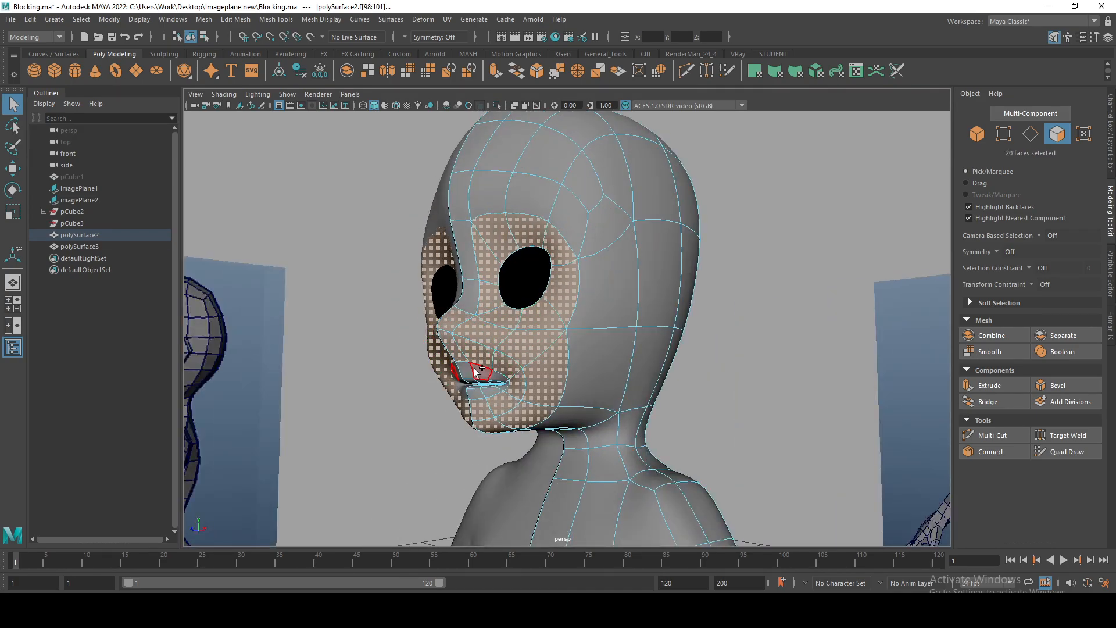
key("shift+period")
key("shift+period")
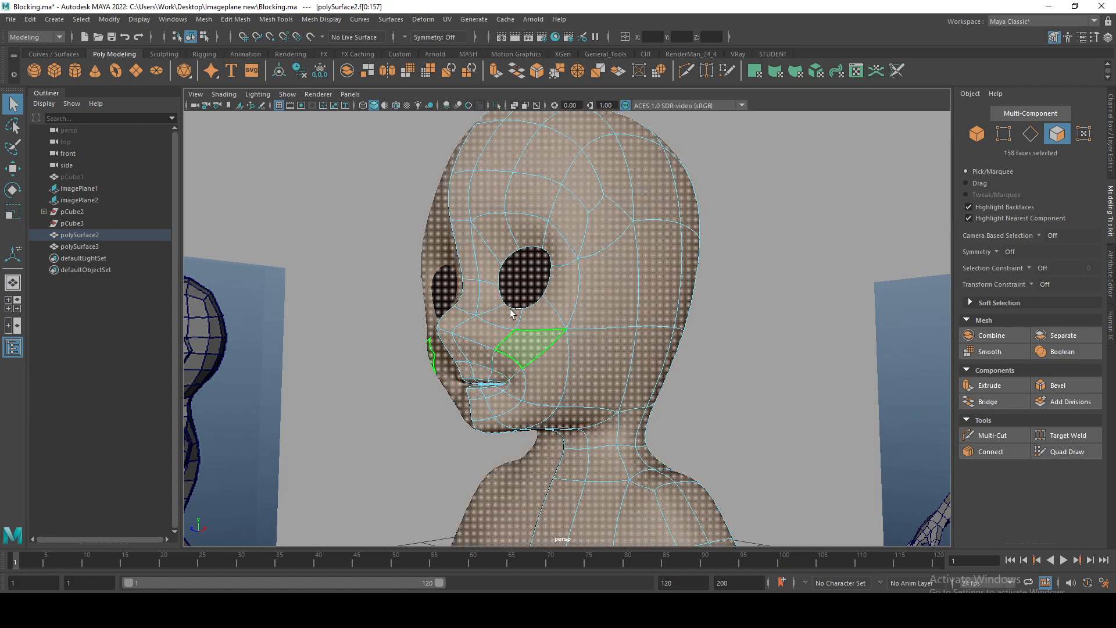
key("shift+comma")
key("shift+comma")
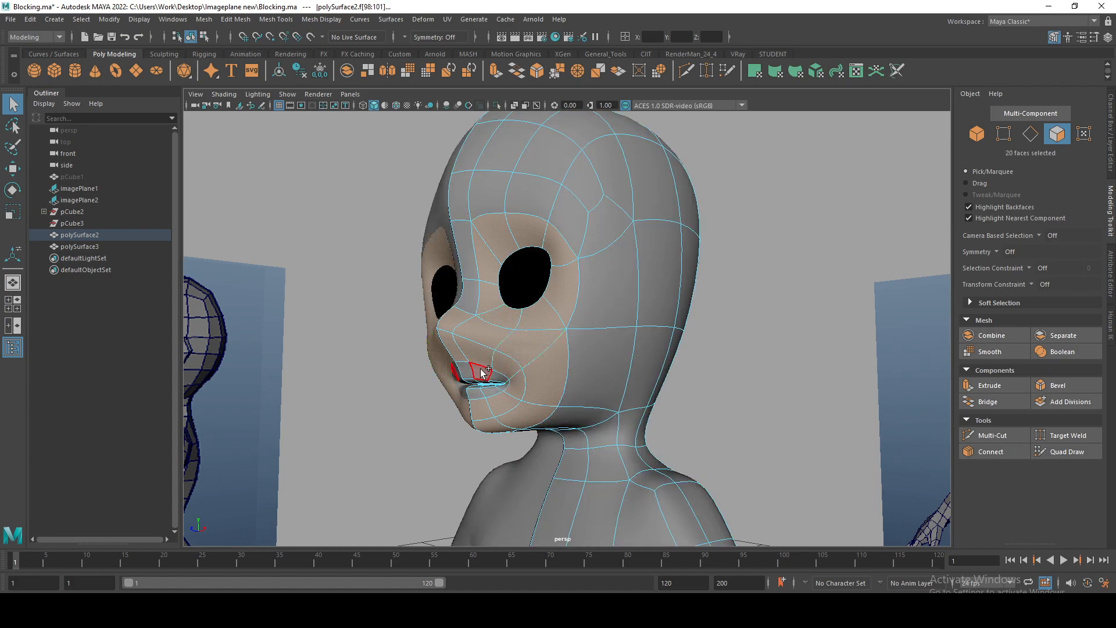
Switch to vertex selection and reposition the two brow-line vertices on the forehead above the eye
left_click_drag(484, 381, 486, 241, "alt")
right_click_drag(485, 253, 437, 253)
left_click_drag(437, 247, 388, 363, "alt")
scroll(465, 280, "up", 2)
left_click(466, 281)
key("w")
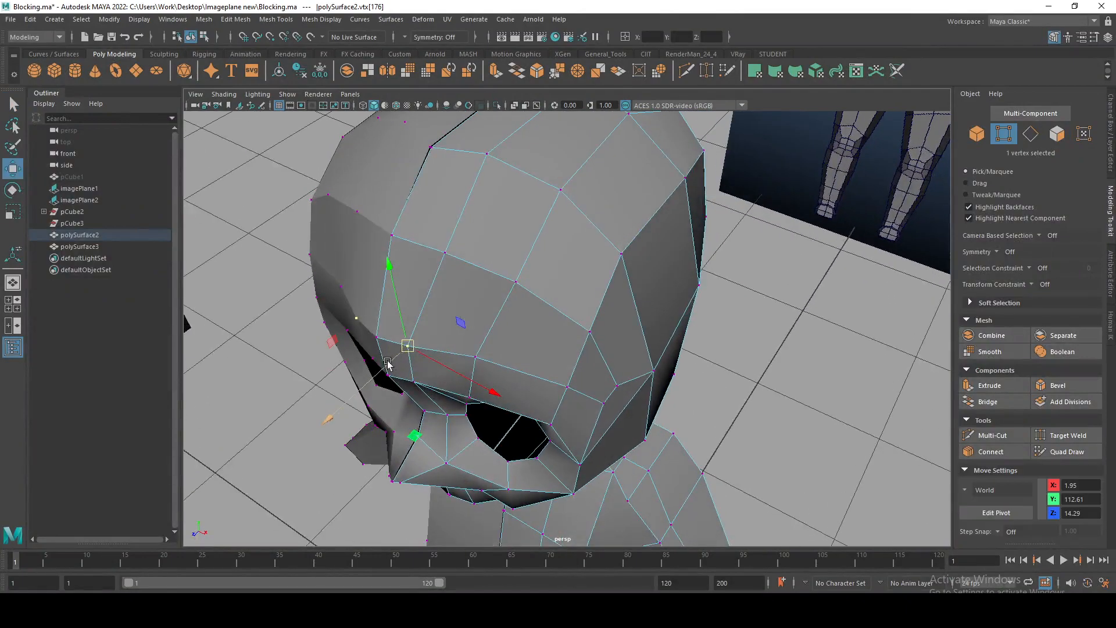
left_click(475, 356)
left_click_drag(437, 402, 466, 332)
Adjust the outer forehead vertex above the eye and check the face in smoothed display
left_click(535, 235)
left_click_drag(535, 235, 509, 310, "alt")
left_click_drag(510, 310, 449, 317, "alt")
left_click_drag(449, 317, 506, 286, "alt")
key("3")
left_click_drag(611, 264, 564, 247, "alt")
key("1")
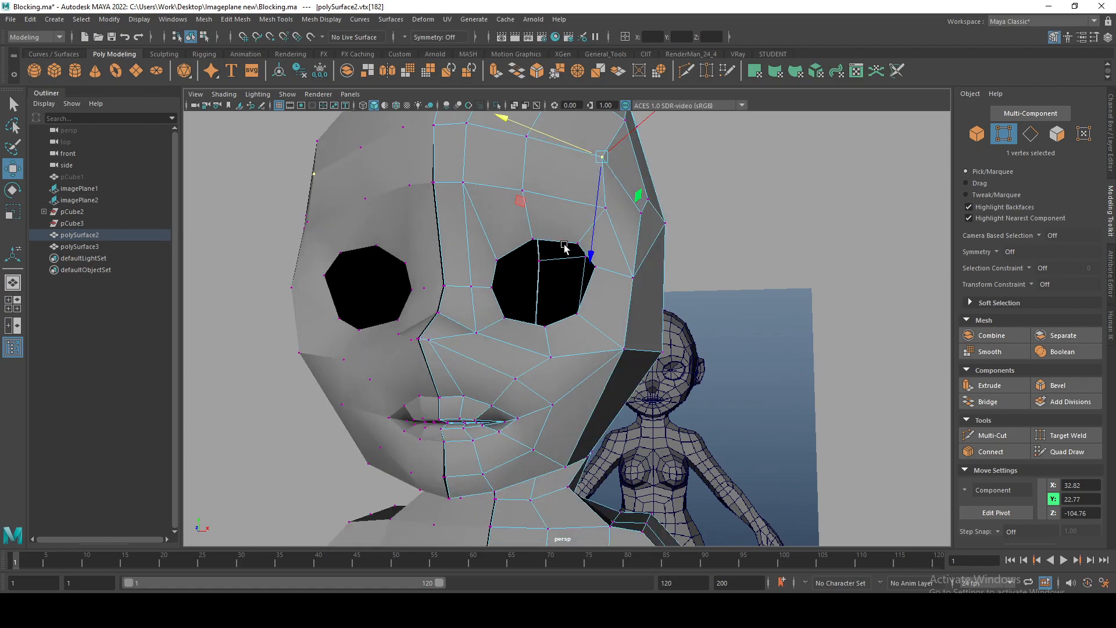
In the front view, lower the centre-line vertex between the brows toward the reference topology
key("space")
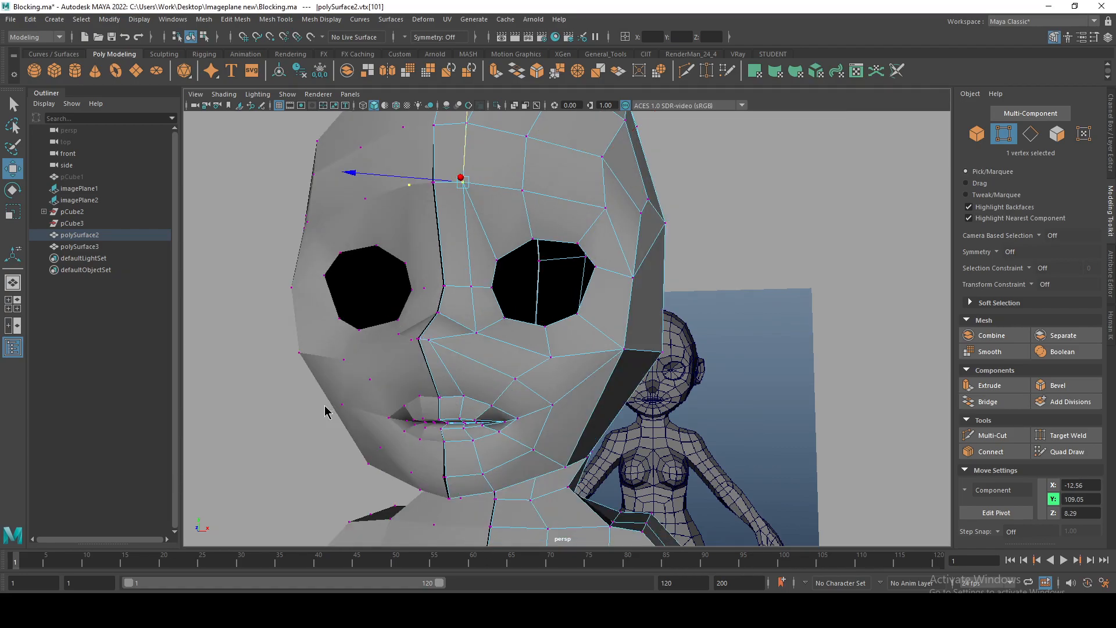
left_click_drag(329, 407, 329, 442)
middle_click_drag(391, 342, 464, 235, "alt")
key("5")
middle_click_drag(605, 360, 602, 330, "alt")
scroll(603, 330, "up", 2)
left_click_drag(561, 256, 485, 247)
left_click(450, 256)
key("w")
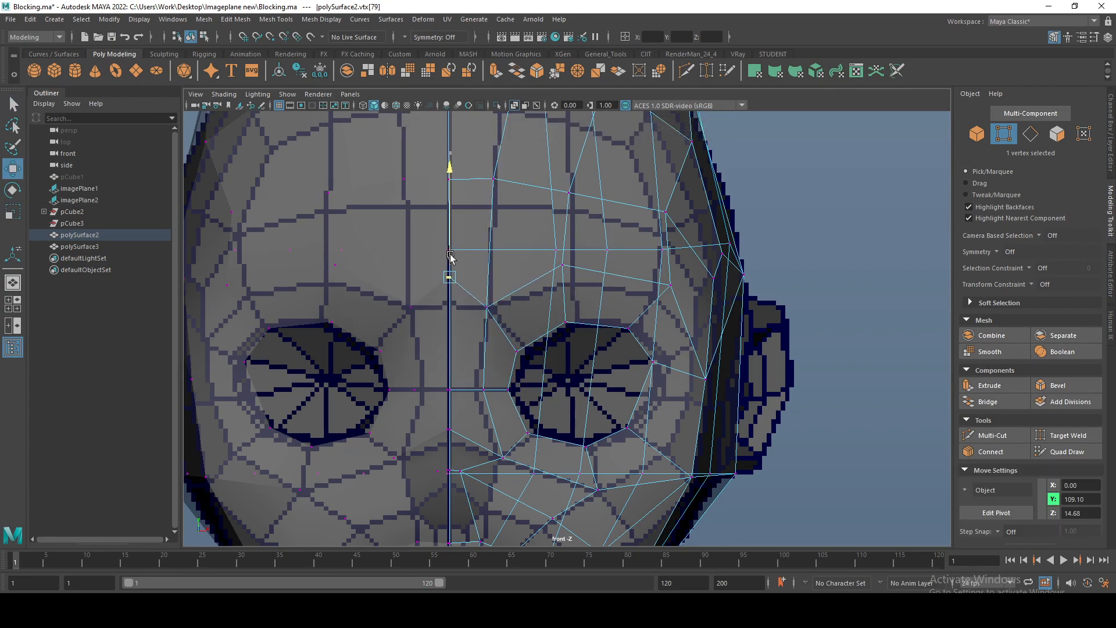
Fit the vertices above the eye and at the outer brow to the front reference, then check them in perspective
key("q")
key("w")
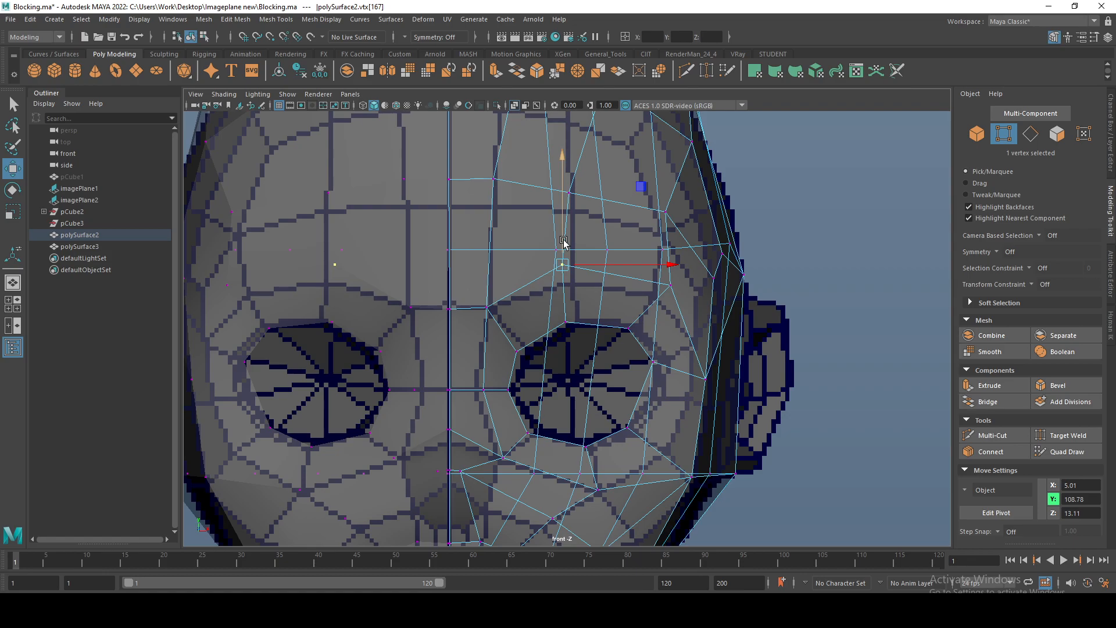
key("q")
key("w")
left_click_drag(671, 285, 661, 292)
key("space")
key("space")
left_click_drag(723, 192, 543, 203, "alt")
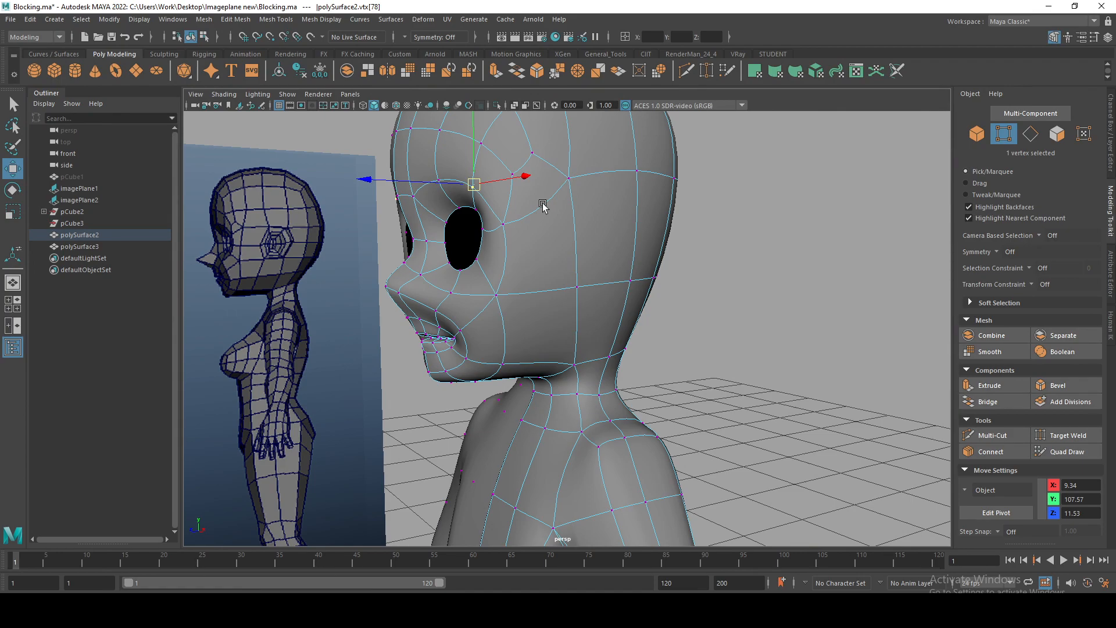
Move the centre-line vertex above the upper lip forward to about Z 13.37 and check the smoothed face
left_click_drag(482, 249, 568, 309, "alt")
left_click(512, 287)
key("1")
left_click_drag(511, 288, 363, 282, "alt")
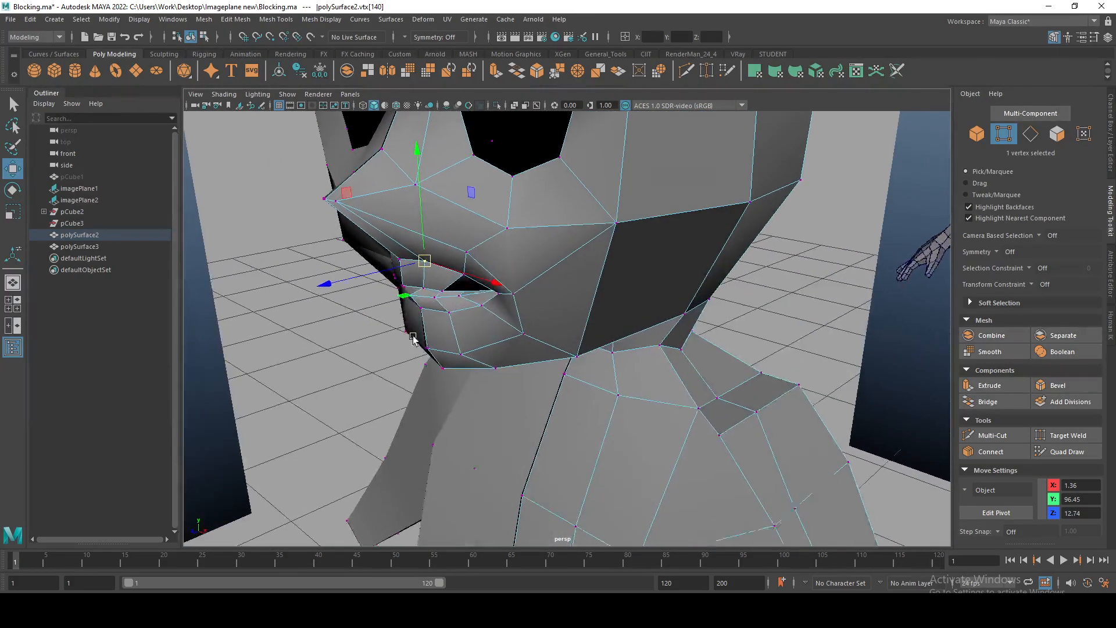
left_click(375, 266)
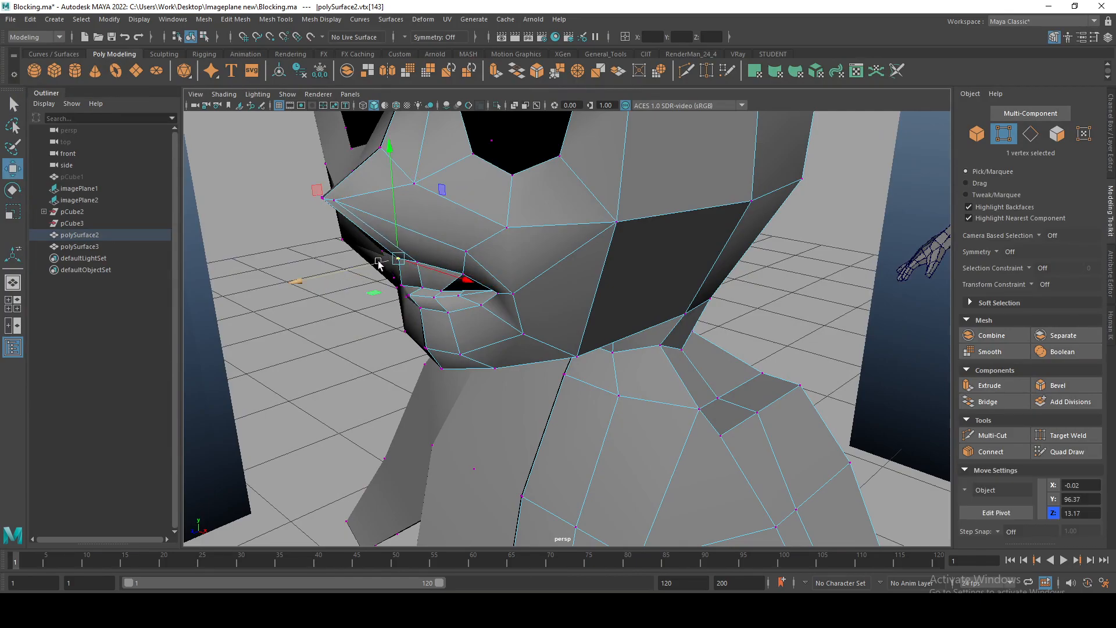
left_click_drag(374, 268, 367, 269)
key("3")
left_click_drag(366, 268, 563, 316, "alt")
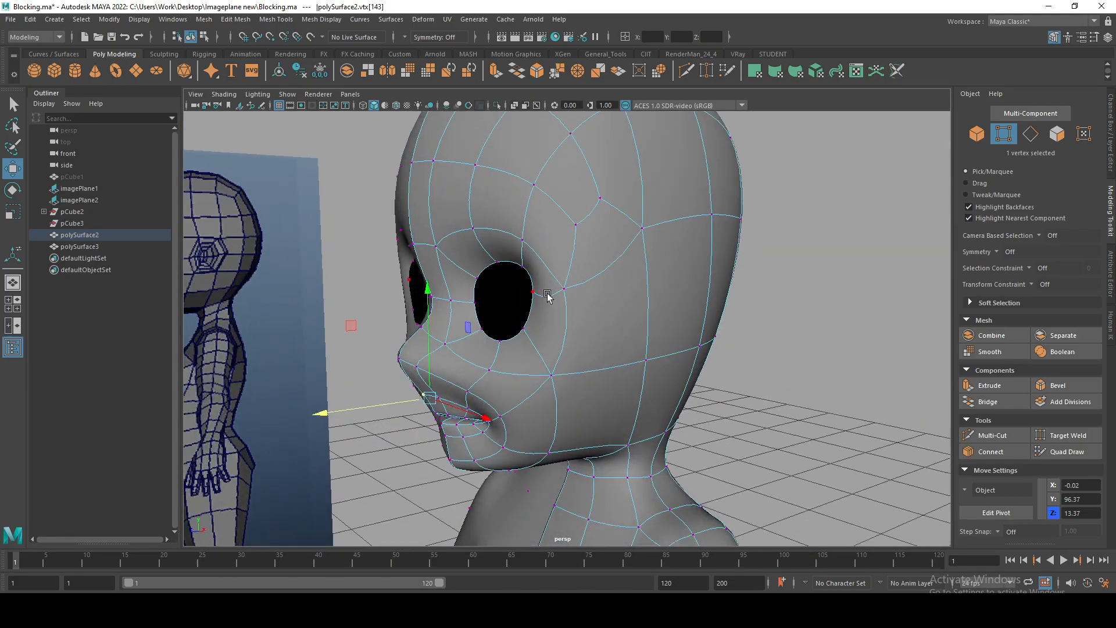
left_click_drag(541, 287, 648, 301, "alt")
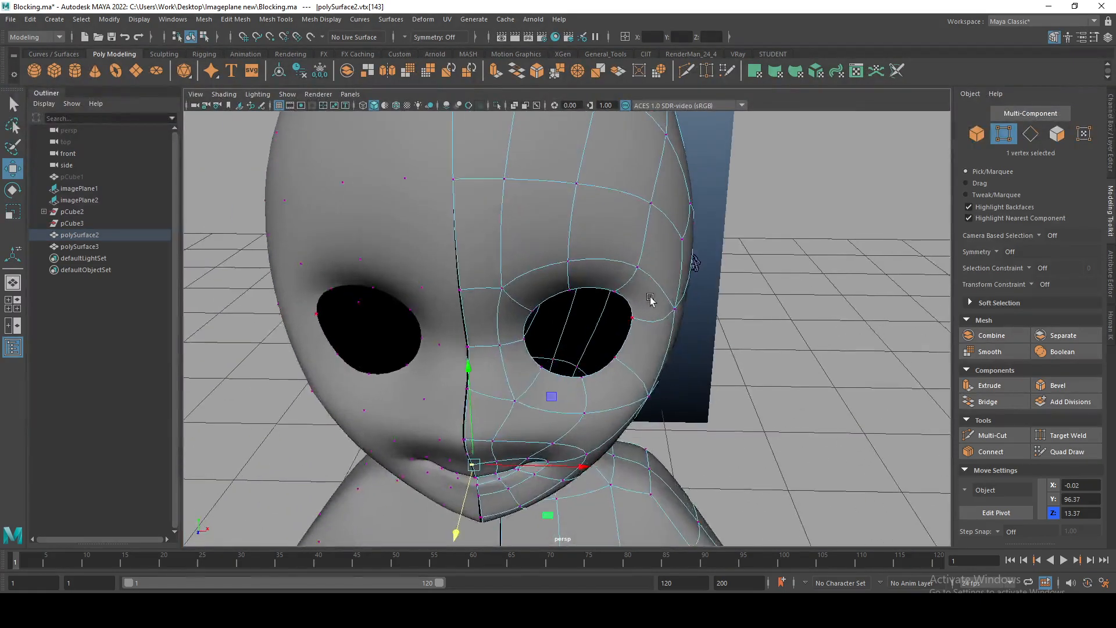
In the front view, align the outer and lower outer vertices of the eye opening with the reference eye
key("1")
key("space")
key("space")
middle_click_drag(383, 393, 324, 233, "alt")
key("3")
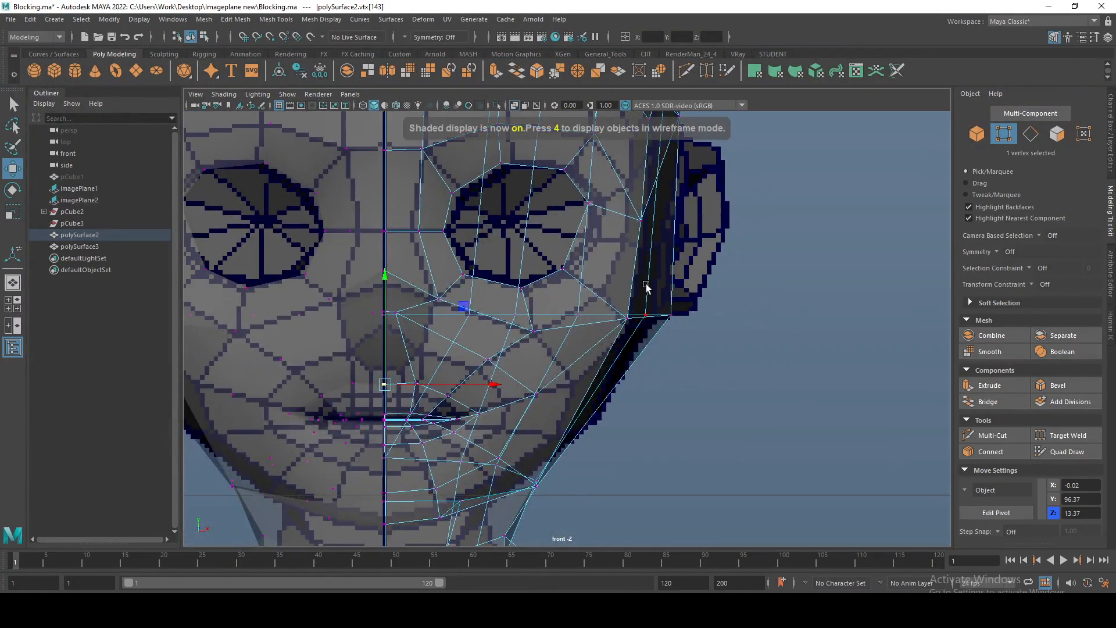
left_click(670, 316)
scroll(696, 346, "down", 3)
left_click(582, 230)
key("1")
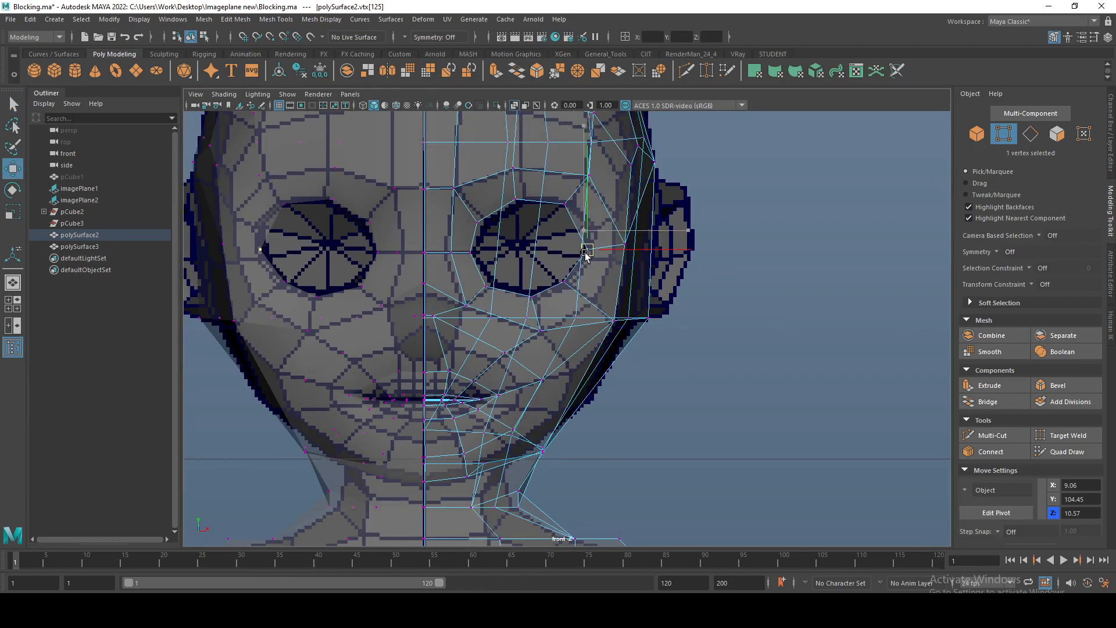
left_click(563, 283)
left_click_drag(569, 285, 569, 285)
Examine the eye opening and head shape in perspective, comparing the low-poly and smoothed displays
key("space")
left_click_drag(644, 230, 537, 264)
key("3")
key("1")
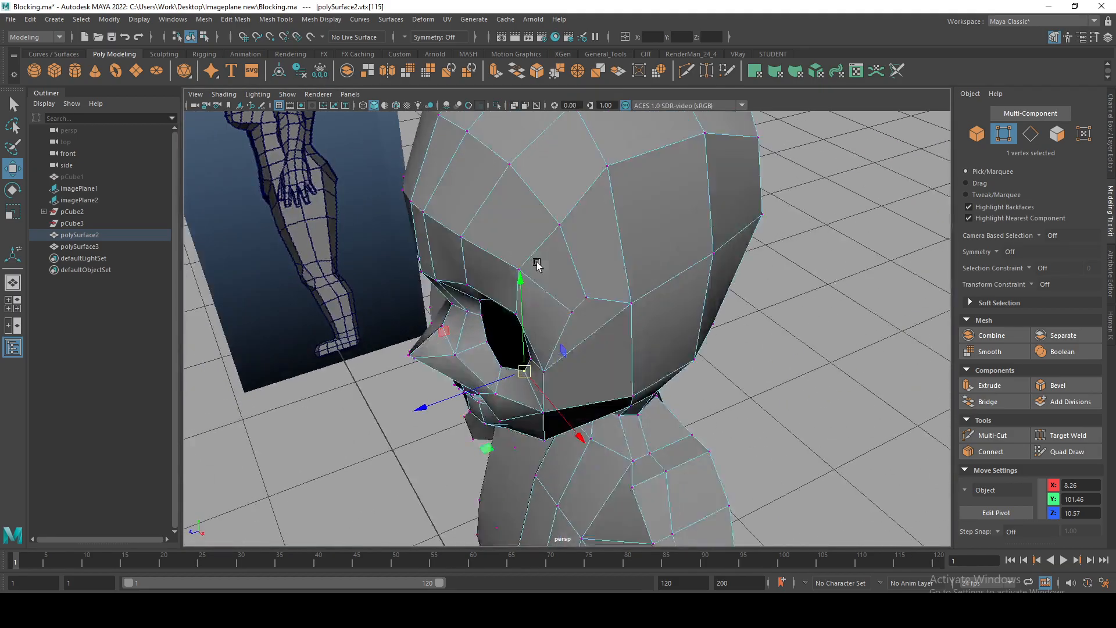
key("3")
left_click_drag(407, 274, 553, 199, "alt")
right_click_drag(692, 294, 731, 260)
left_click_drag(731, 260, 614, 351, "alt")
Select the border edge loop of the eye opening and extrude it inward with a Local Translate Z of about -0.035
key("1")
right_click_drag(494, 194, 486, 132)
left_click(501, 192)
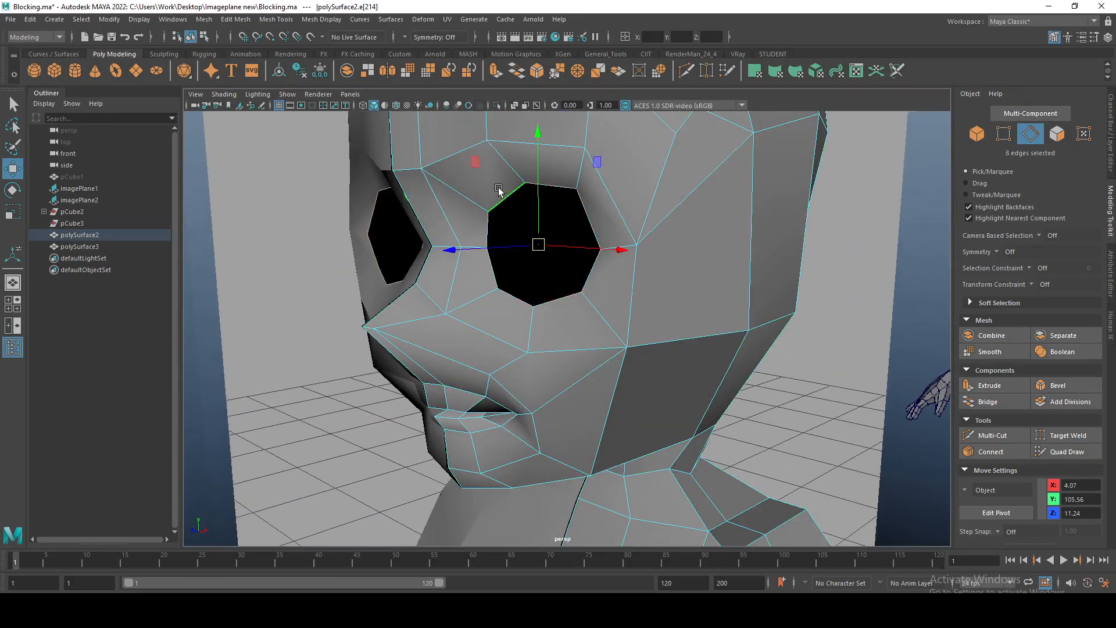
double_click(500, 192)
left_click_drag(469, 244, 490, 267, "alt")
right_click_drag(491, 266, 518, 306, "alt")
key("ctrl+e")
left_click_drag(517, 305, 478, 316, "alt")
right_click_drag(478, 316, 410, 278, "alt")
mouse_move(410, 278)
left_mouse_down("alt")
mouse_move(476, 274)
mouse_move(559, 232)
mouse_move(540, 249)
mouse_move(421, 264)
left_mouse_up("alt")
right_click_drag(421, 264, 431, 284, "alt")
mouse_move(431, 284)
left_mouse_down("alt")
mouse_move(389, 264)
mouse_move(523, 250)
mouse_move(439, 271)
left_mouse_up("alt")
key("3")
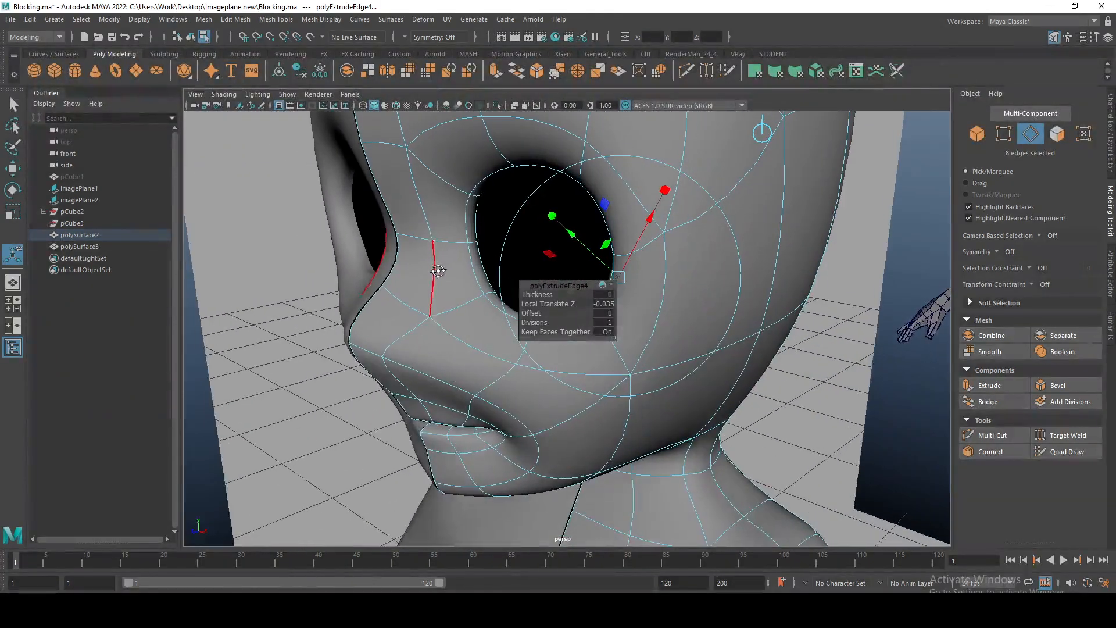
Extrude the eye border loop a second time and move the new edges back into the head
key("ctrl+e")
middle_click_drag(474, 243, 413, 254, "alt")
key("w")
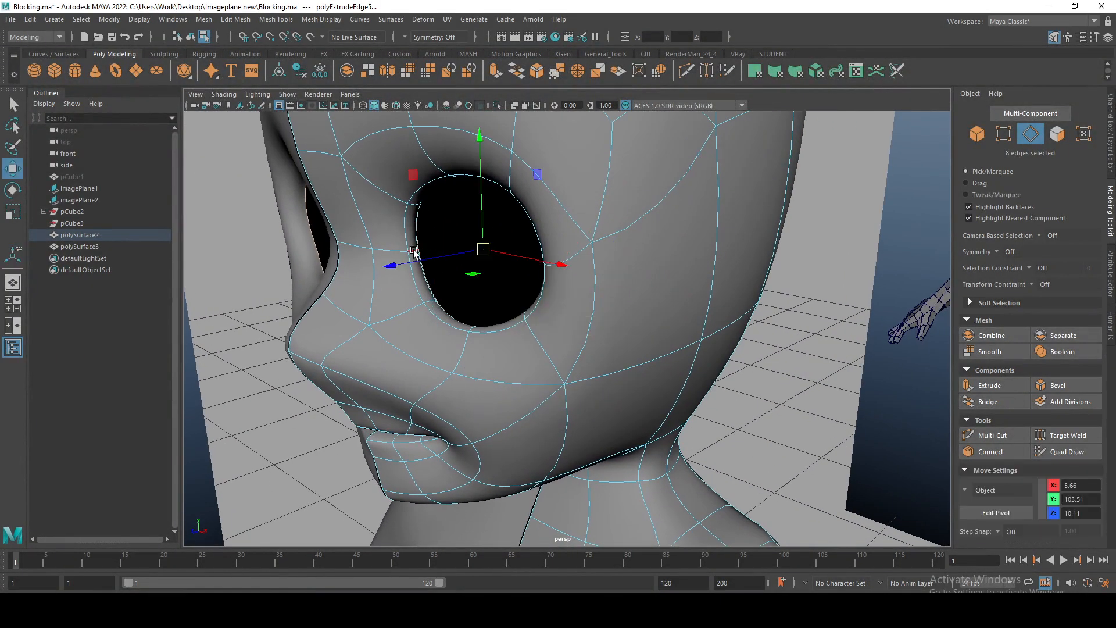
left_click_drag(427, 259, 466, 290, "alt")
Extrude the inner eye loop a third time toward the socket's centre with a Local Translate Z of about 0.0516
key("ctrl+e")
middle_click_drag(475, 225, 366, 192, "alt")
left_click_drag(366, 195, 422, 187, "alt")
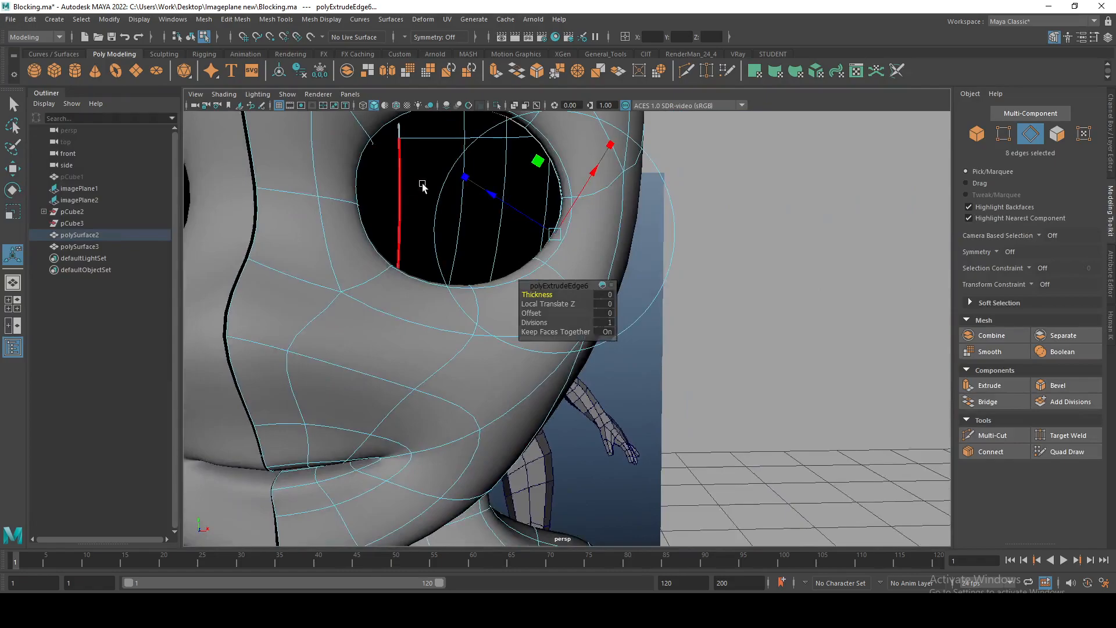
middle_click_drag(422, 187, 366, 255, "alt")
left_click_drag(456, 272, 425, 249)
left_click_drag(425, 249, 345, 254, "alt")
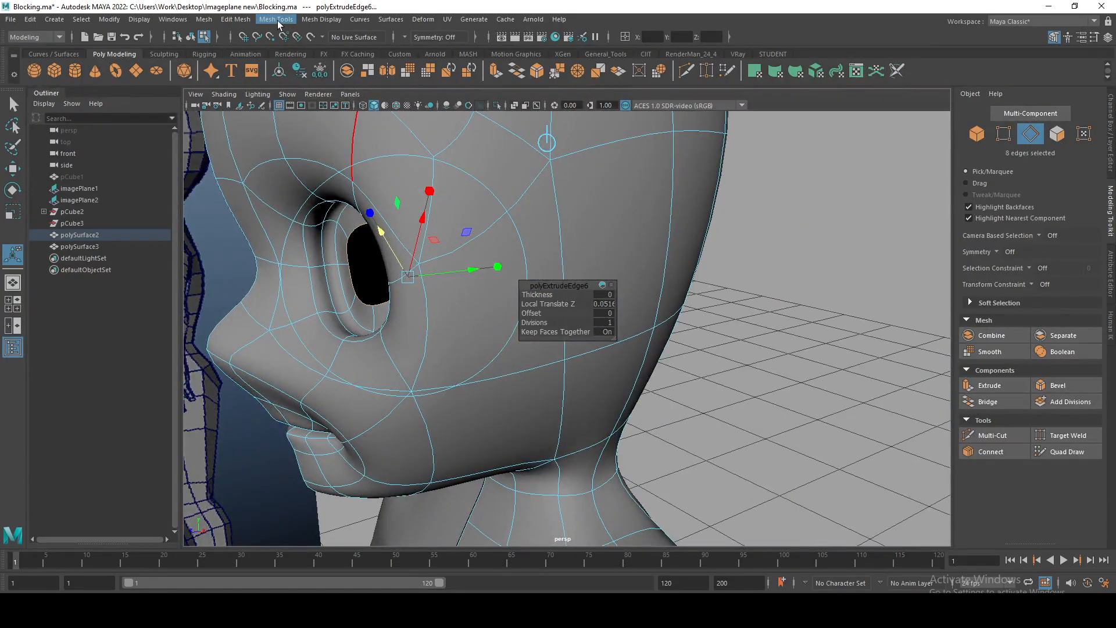
Merge the inner eye loop to its center and move the merged vertex in depth to about Z 6.90
left_click(236, 20)
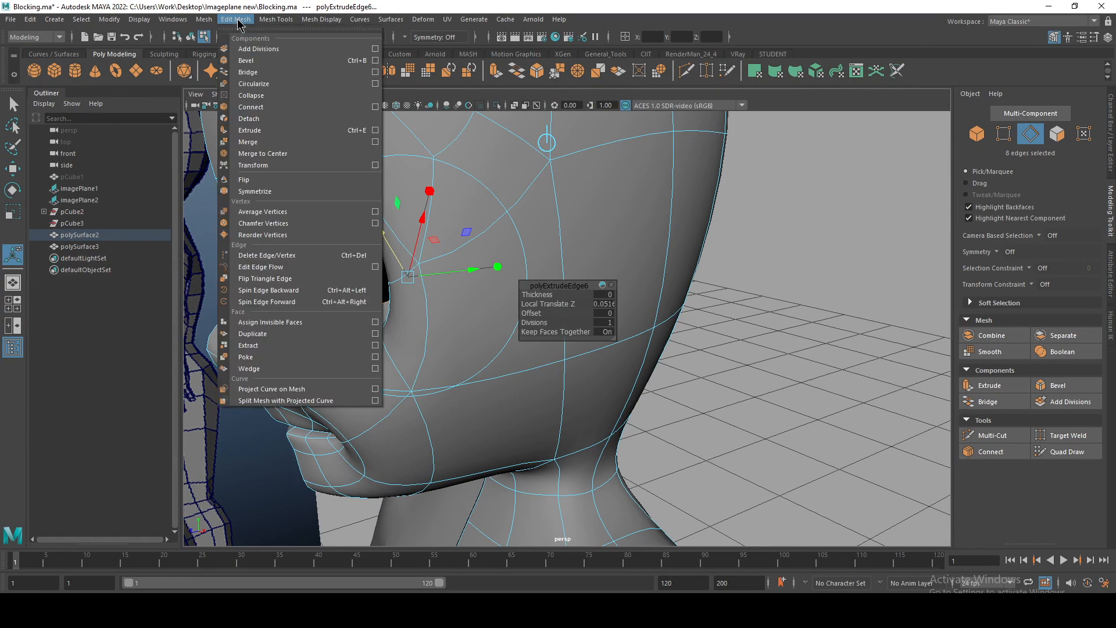
left_click(262, 153)
left_click_drag(294, 218, 360, 282, "alt")
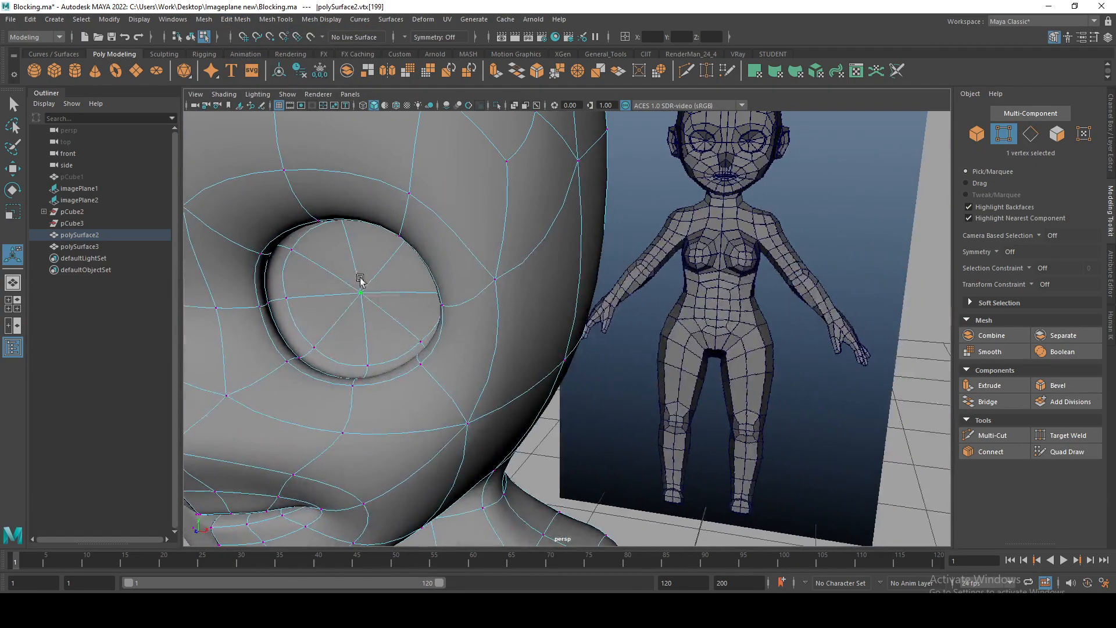
key("w")
left_click_drag(305, 313, 332, 303)
left_click_drag(288, 259, 366, 245, "alt")
key("1")
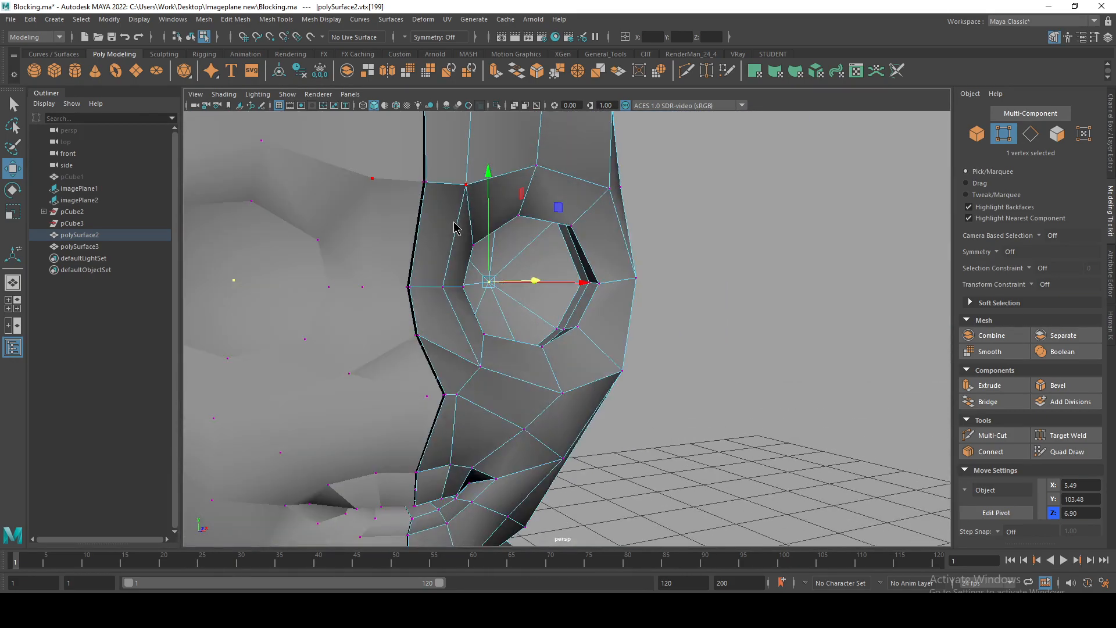
Return to object mode and compare the whole head with its closed eye socket in low-poly and smoothed display
right_click_drag(455, 227, 527, 187)
key("3")
left_click(754, 350)
scroll(753, 351, "down", 5)
left_click_drag(738, 343, 527, 281, "alt")
left_click(527, 282)
key("1")
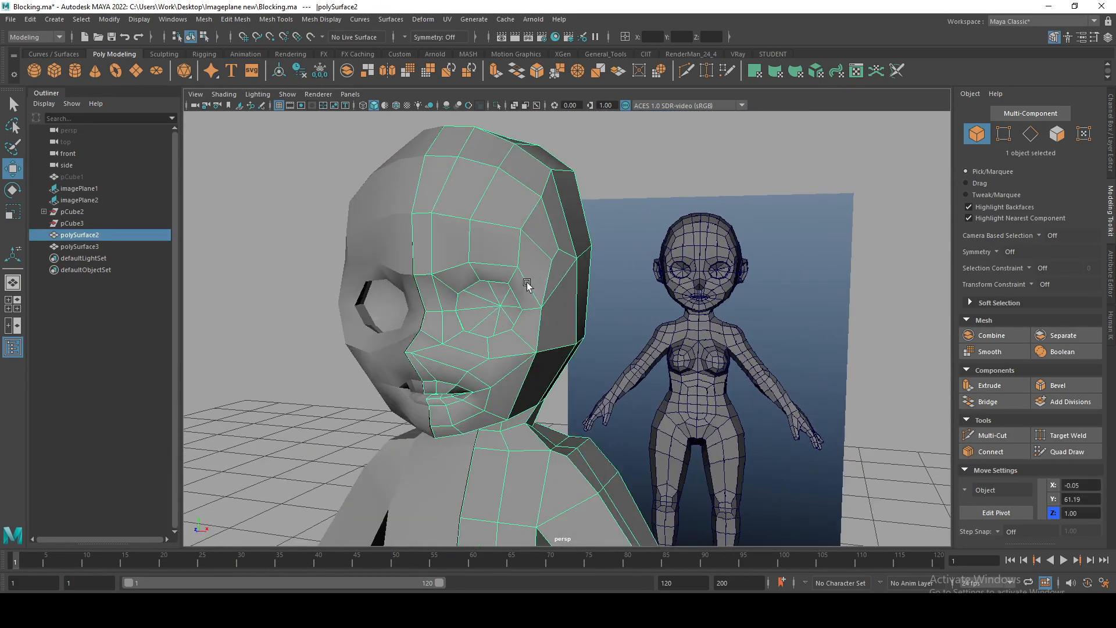
key("3")
left_click(611, 324)
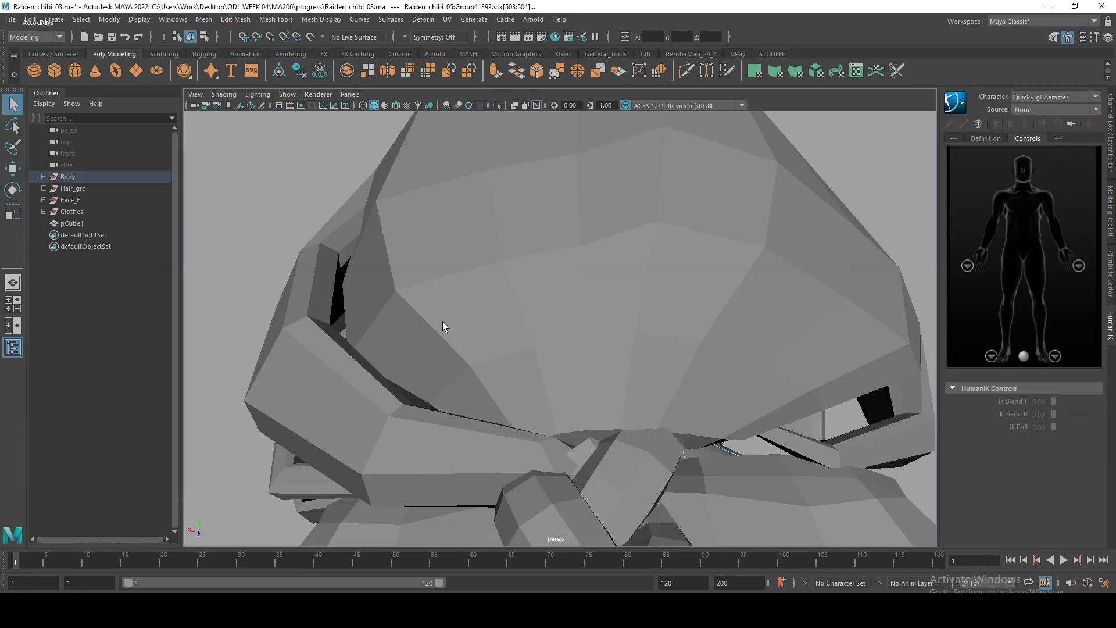
In the Raiden_chibi_03 scene, assign a new Surface Shader material to the character's body mesh
left_click_drag(442, 322, 577, 392, "alt")
scroll(466, 295, "down", 6)
scroll(577, 393, "up", 3)
right_click_drag(430, 296, 486, 279)
middle_click_drag(434, 346, 457, 258, "alt")
right_click_drag(458, 258, 555, 590)
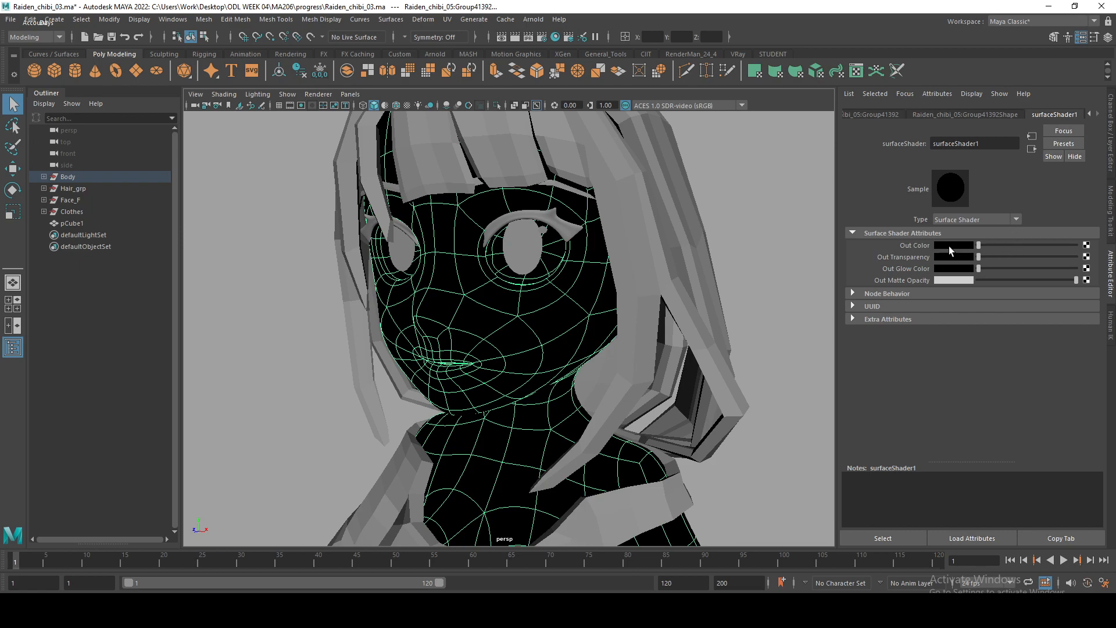
Set the skin shader's Out Color to a light peach with hue about 26.56, saturation 0.490 and value 1.000
left_click(950, 246)
left_click(1064, 248)
left_click(1038, 272)
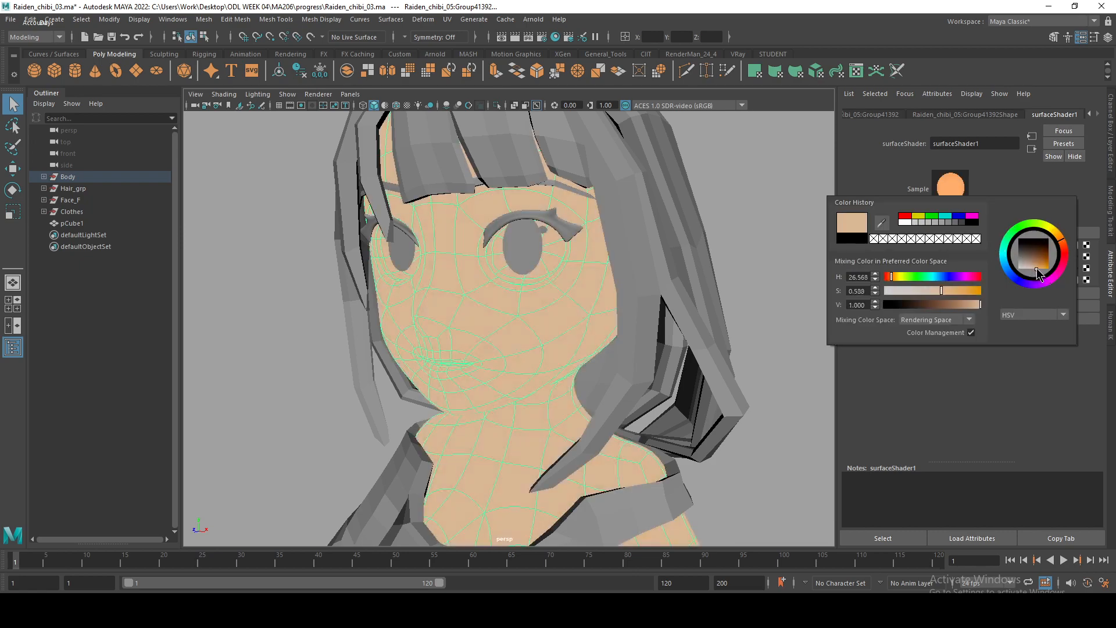
left_click_drag(1039, 277, 1027, 285)
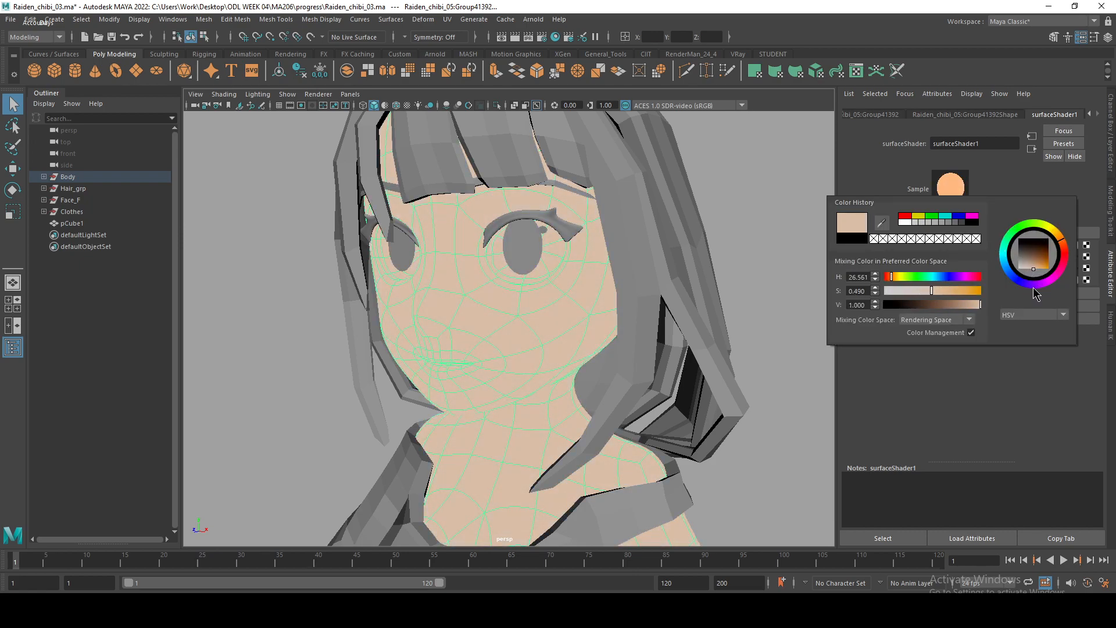
Select both pupil meshes and assign them a new black Surface Shader
left_click(401, 264)
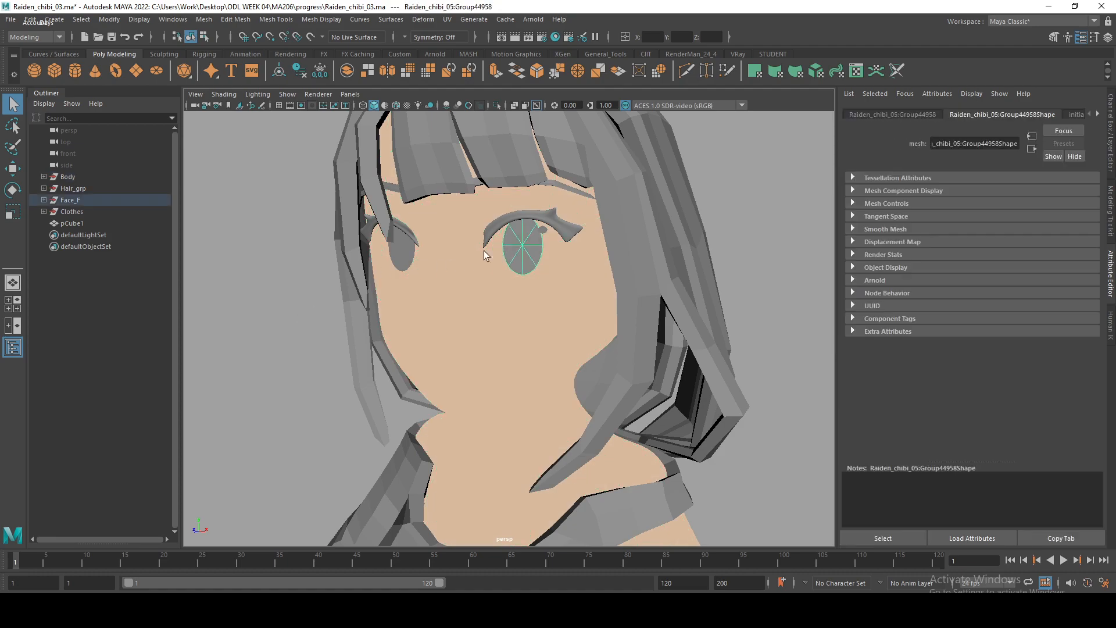
right_click_drag(509, 253, 607, 591)
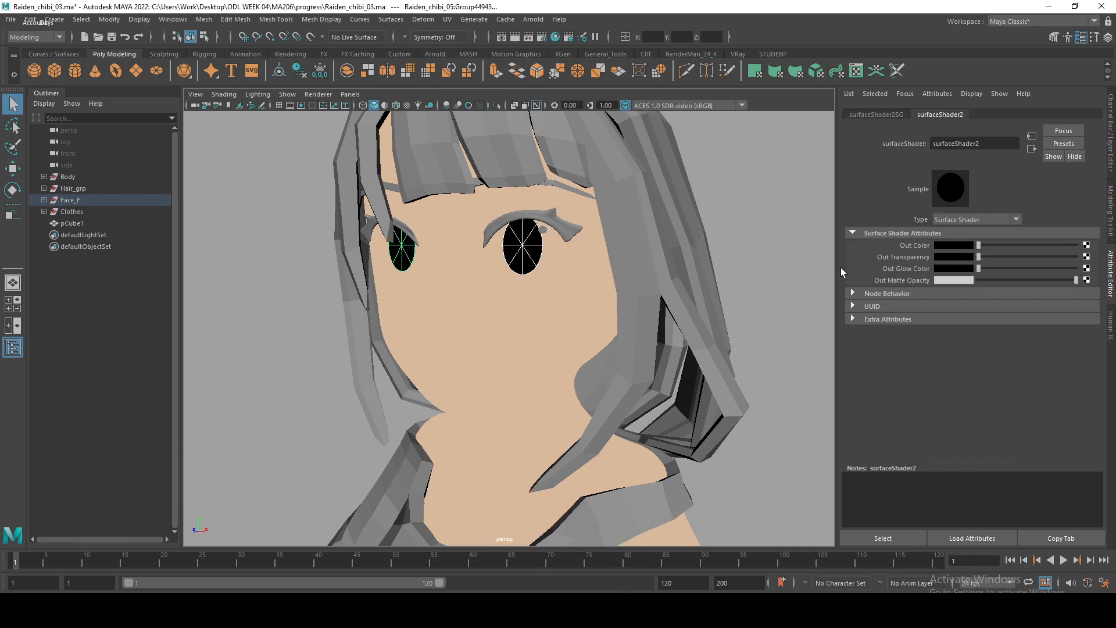
left_click(782, 282)
left_click_drag(493, 239, 562, 224, "alt")
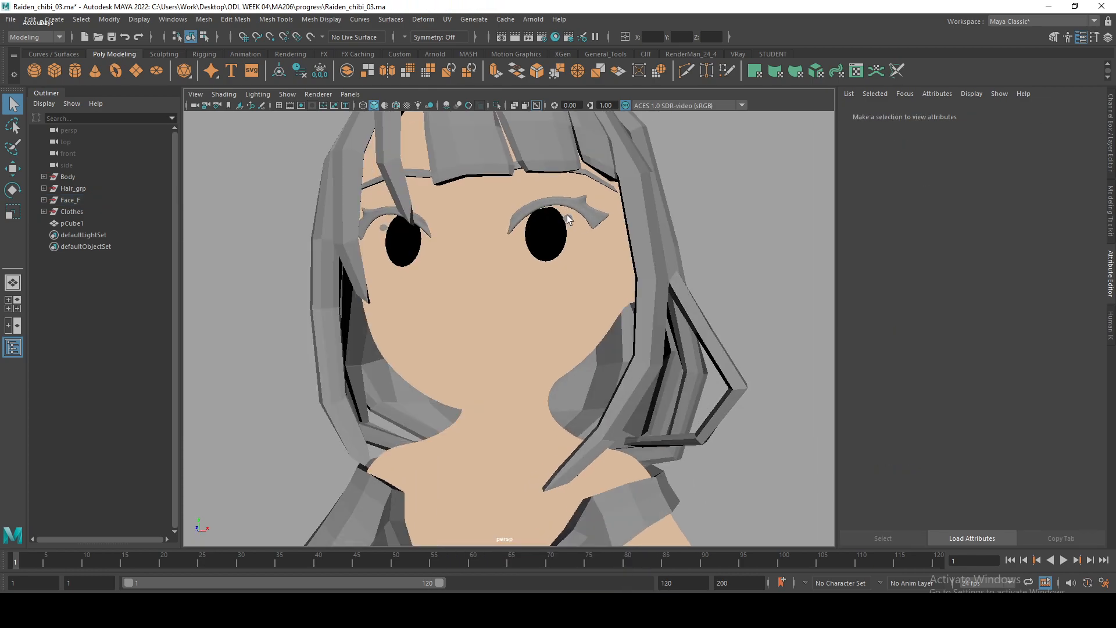
Assign a new Surface Shader to both eye highlight meshes and set its Out Color to white
left_click(567, 214)
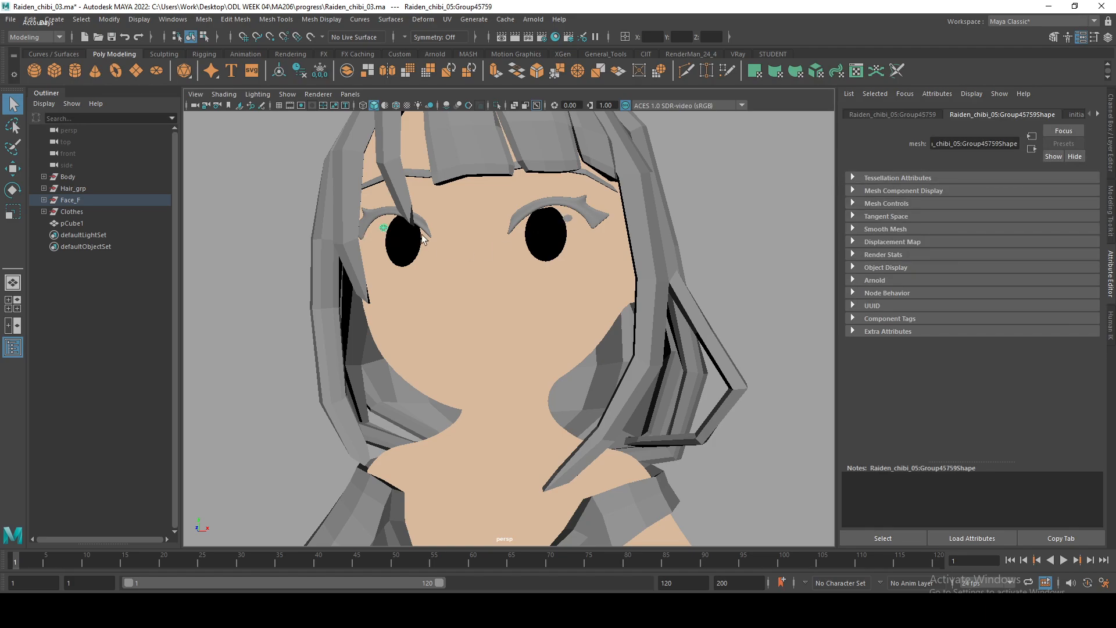
right_click_drag(569, 220, 663, 588)
left_click_drag(978, 246, 1112, 247)
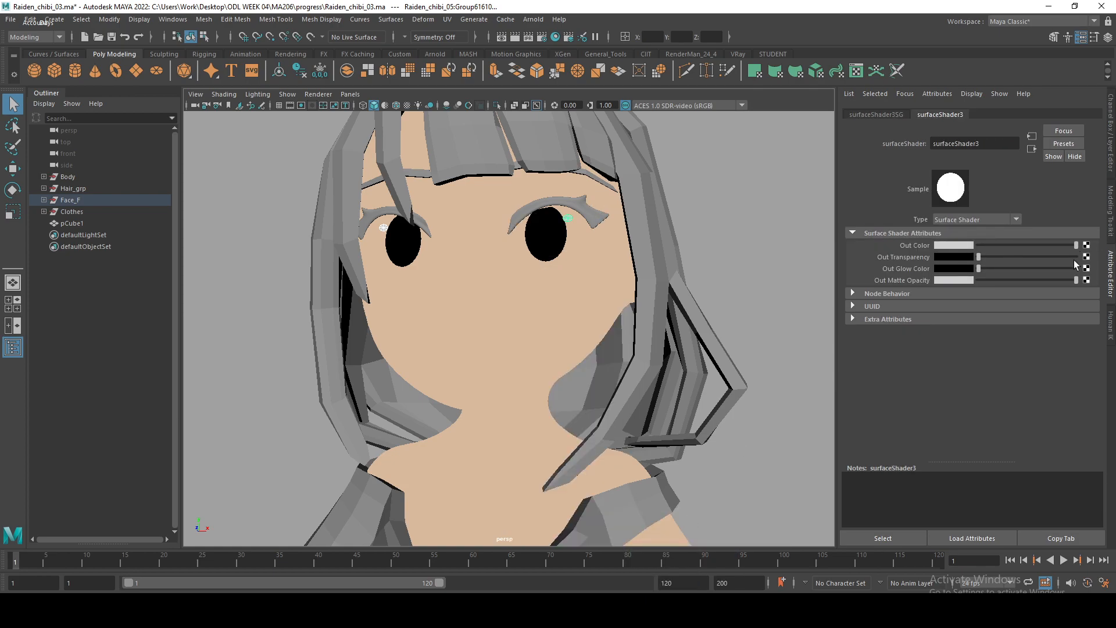
left_click(790, 294)
left_click_drag(786, 308, 724, 377, "alt")
Map an Ai Ambient Occlusion texture to the Out Color of the body mesh's peach skin shader
left_click(489, 297)
left_click_drag(490, 297, 427, 285, "alt")
left_click_drag(556, 238, 584, 230, "alt")
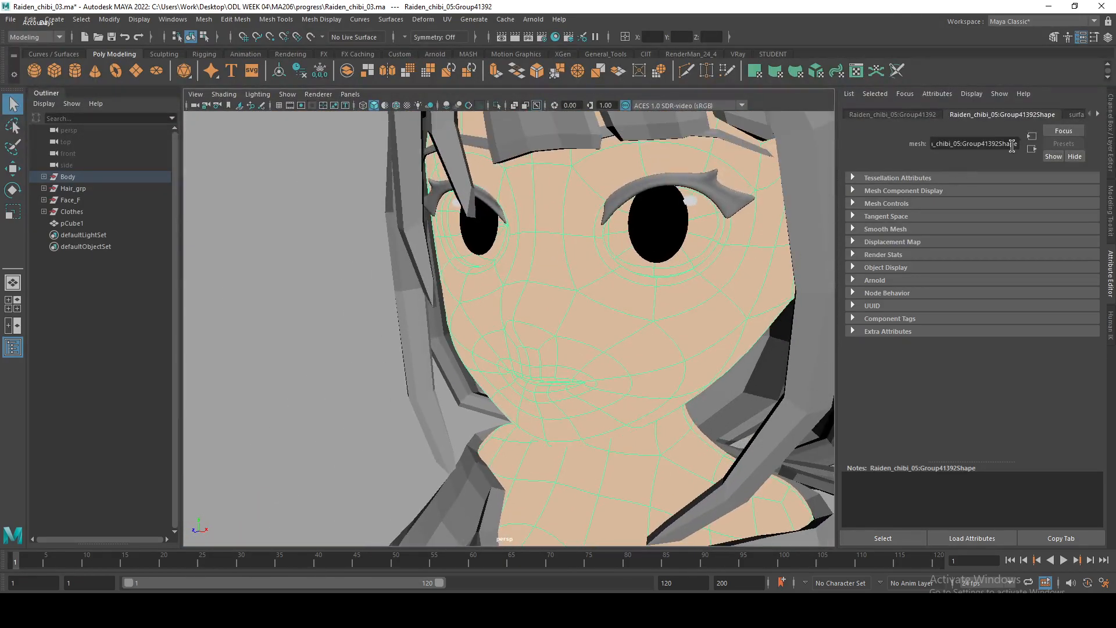
left_click(1075, 115)
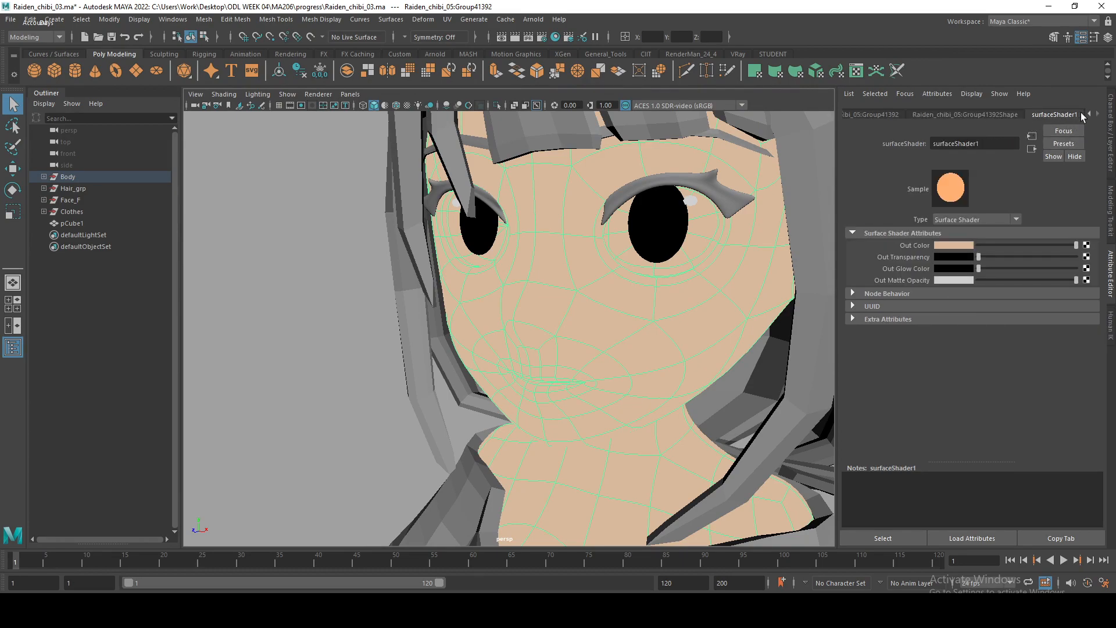
left_click_drag(617, 242, 631, 290, "alt")
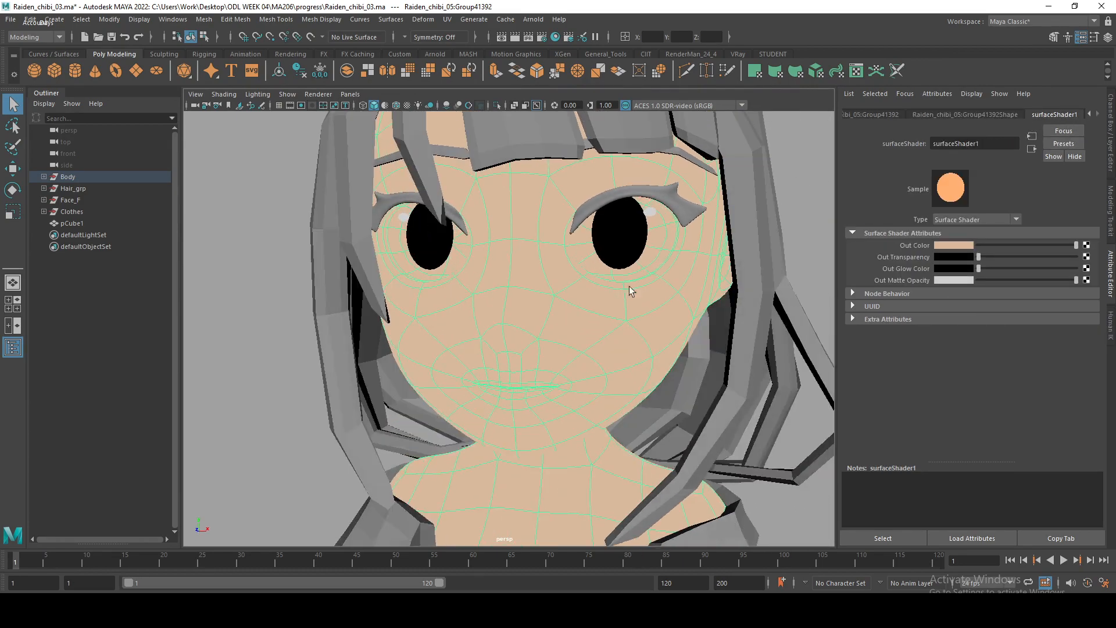
left_click(1086, 246)
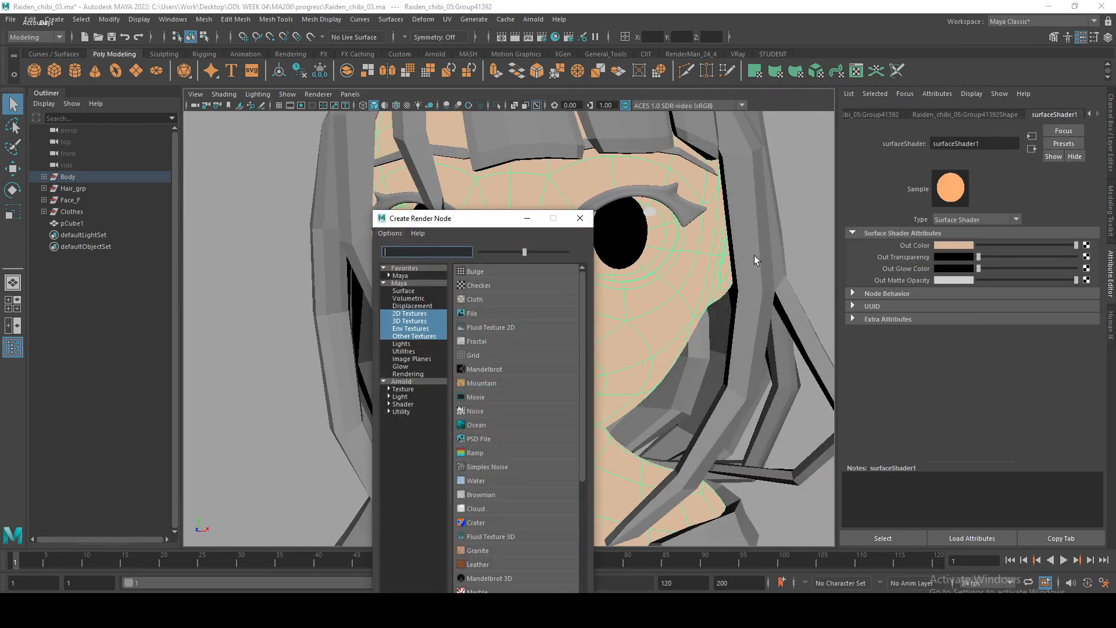
left_click(407, 382)
left_click(494, 495)
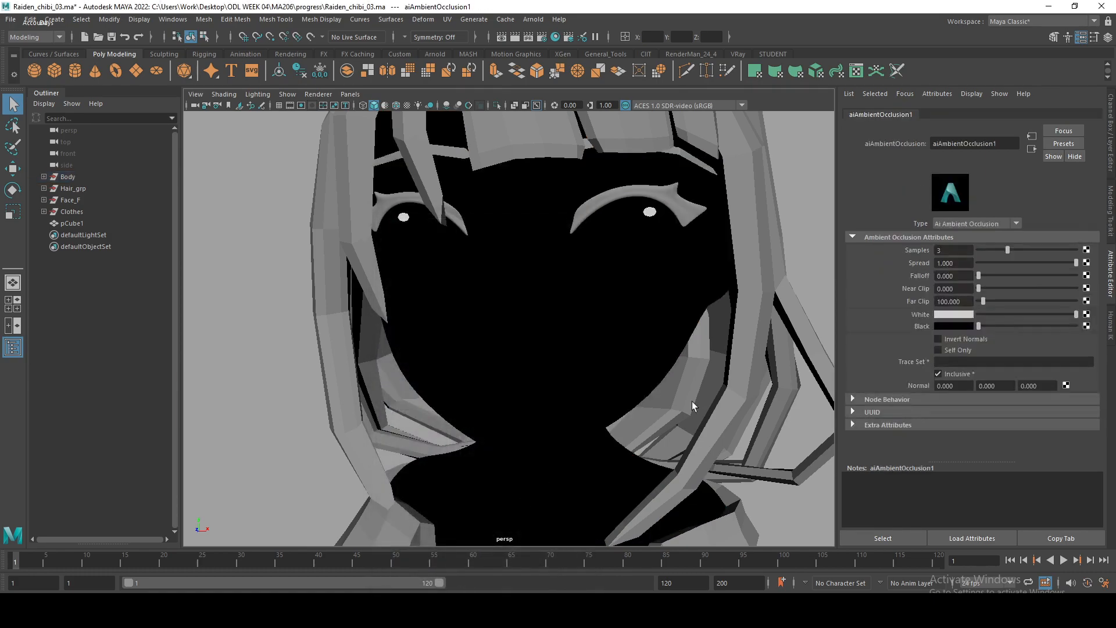
Set the ambient occlusion's White color to the skin's light peach and its Black color to a darker reddish brown
left_click(954, 316)
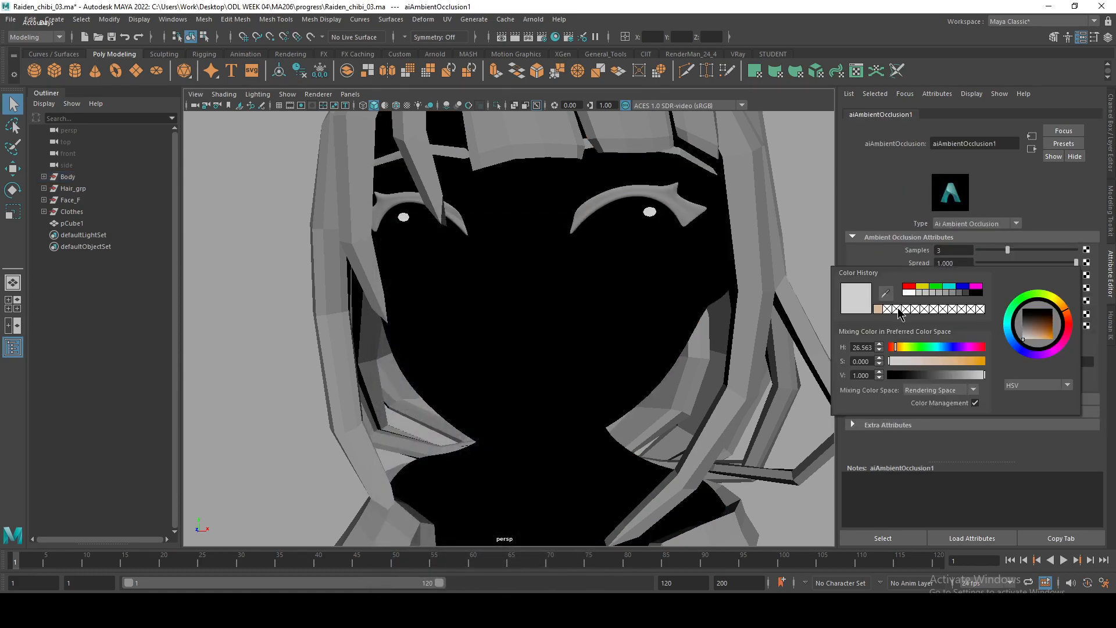
left_click(880, 314)
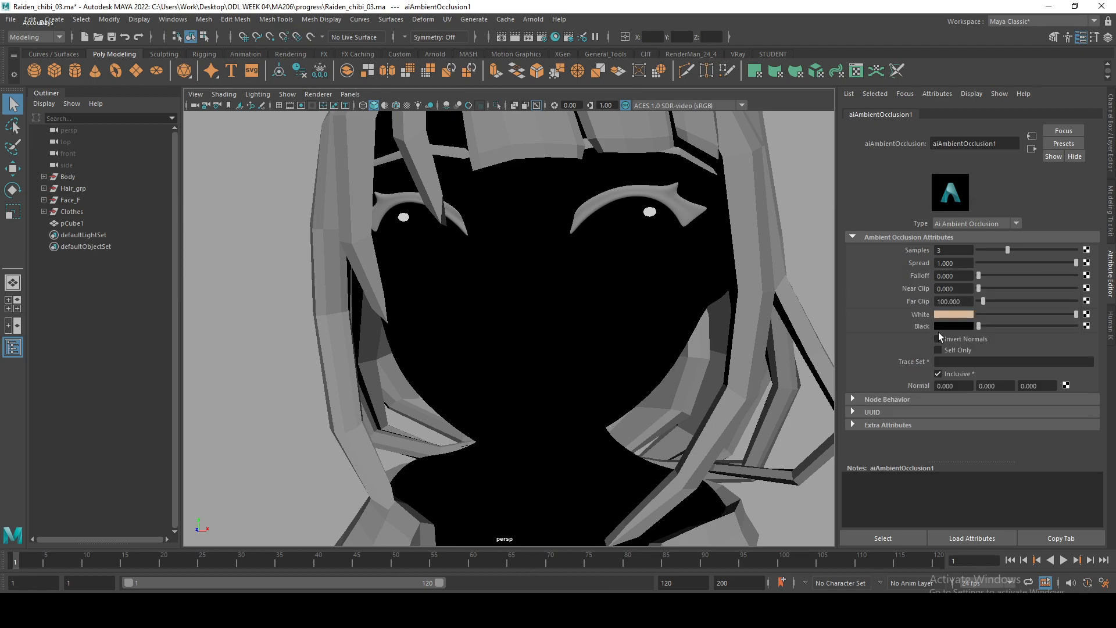
left_click_drag(979, 325, 1041, 326)
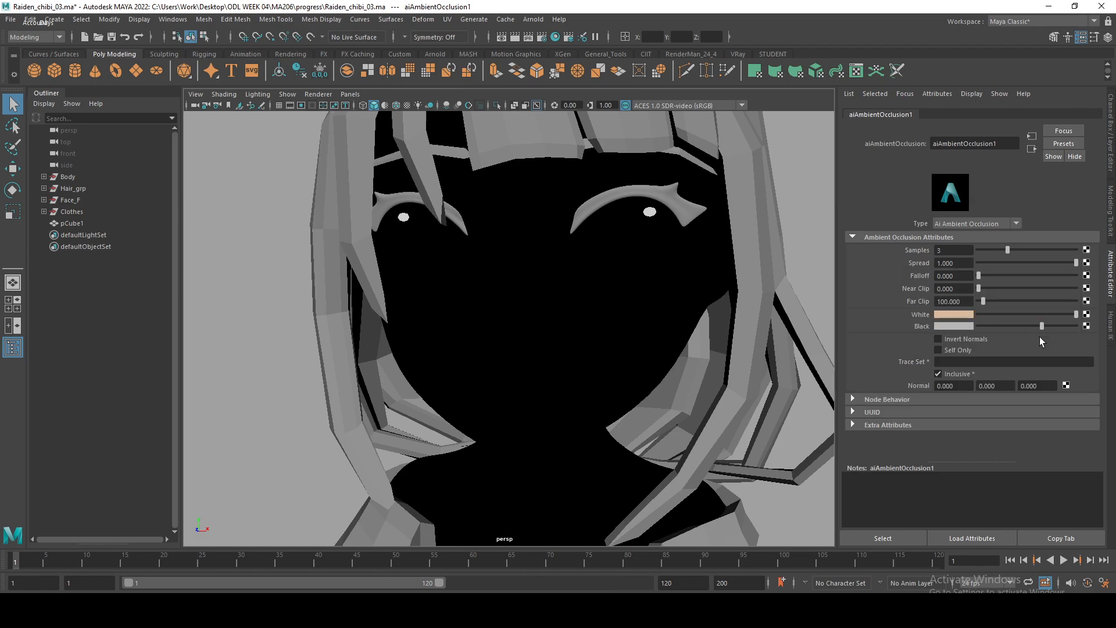
left_click(948, 326)
left_click(874, 316)
left_click_drag(1030, 334, 1032, 339)
Preview the occlusion-shaded face from several angles with the viewport's Arnold renderer, and stop the render
left_click(324, 108)
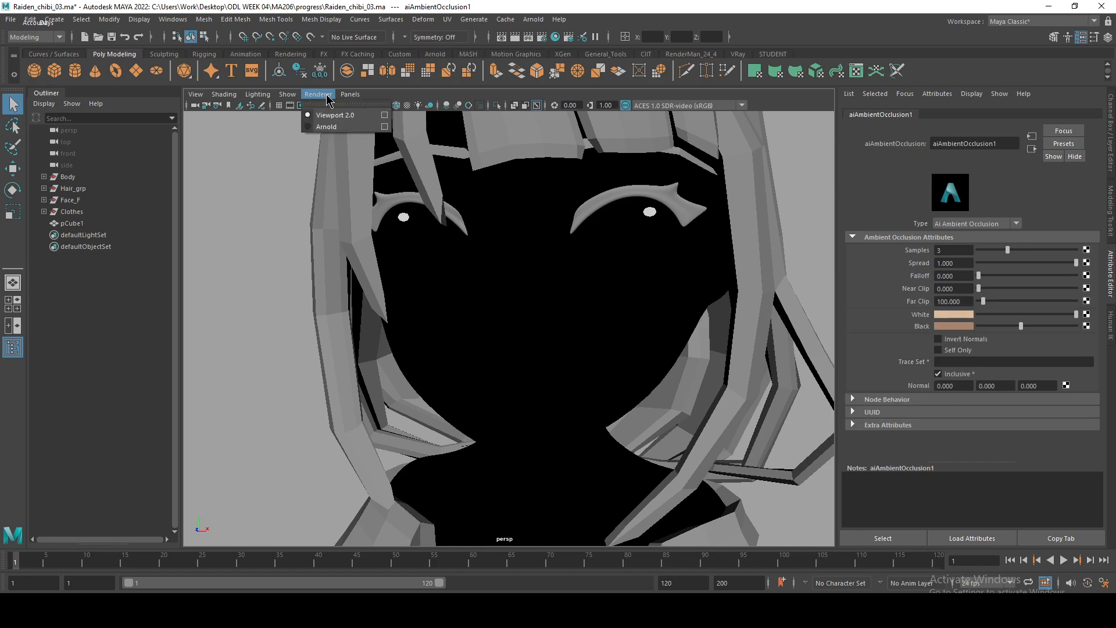
left_click(343, 129)
left_click(310, 279)
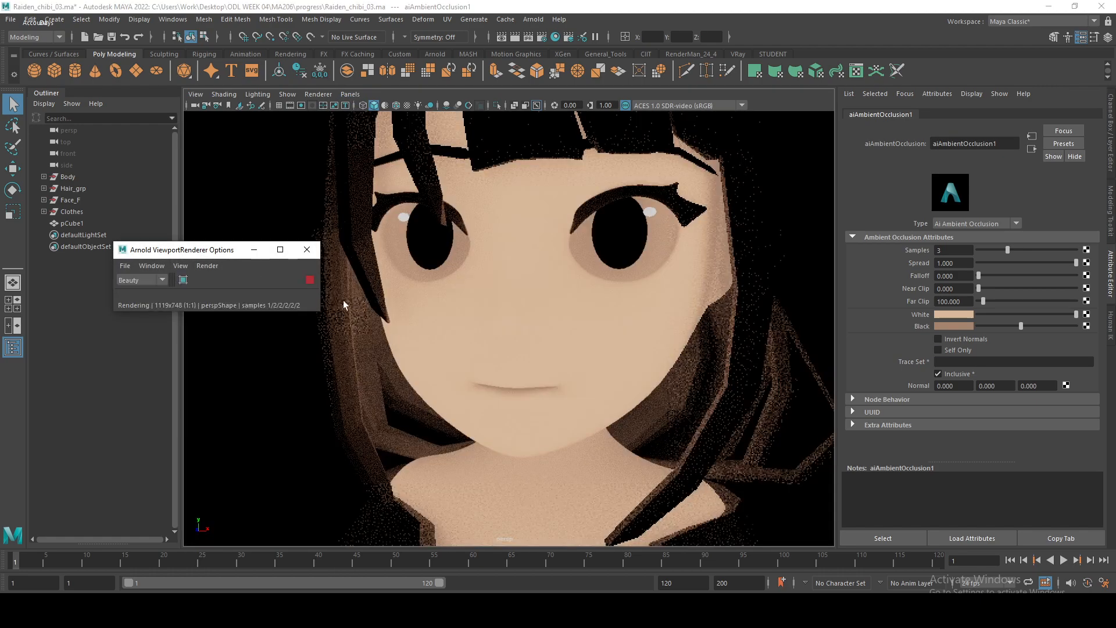
left_click(529, 277)
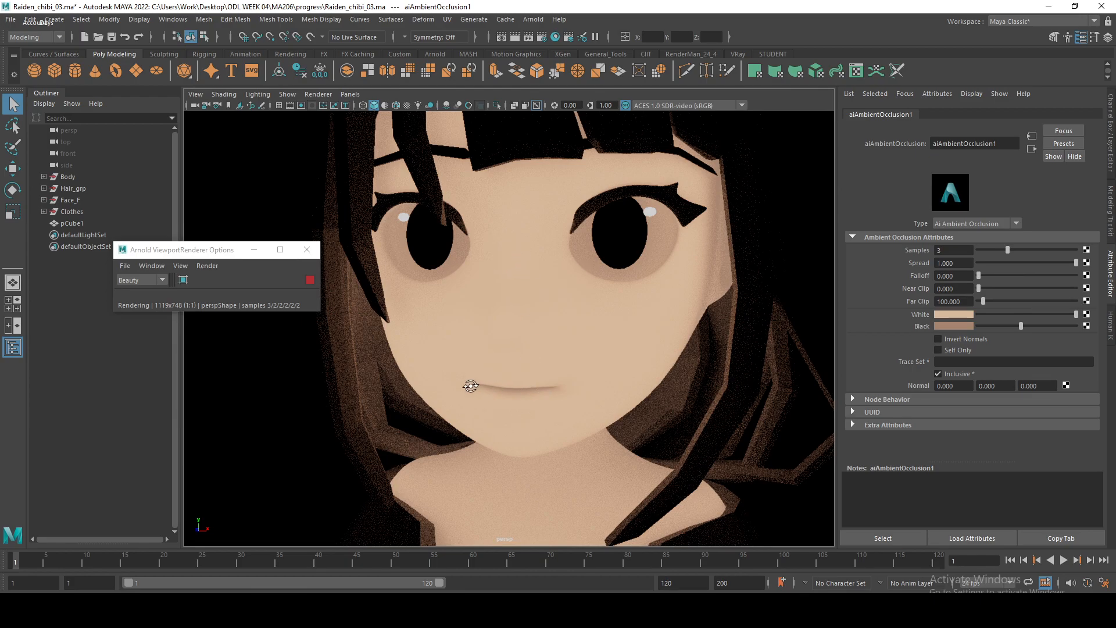
left_click_drag(506, 375, 628, 243, "alt")
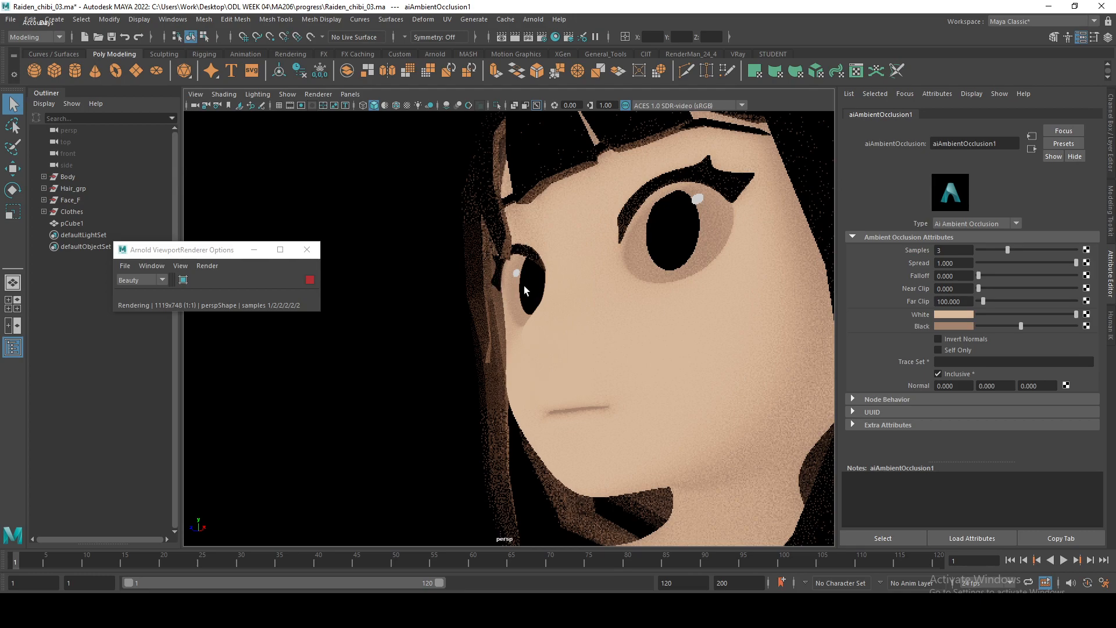
left_click_drag(526, 285, 438, 351, "alt")
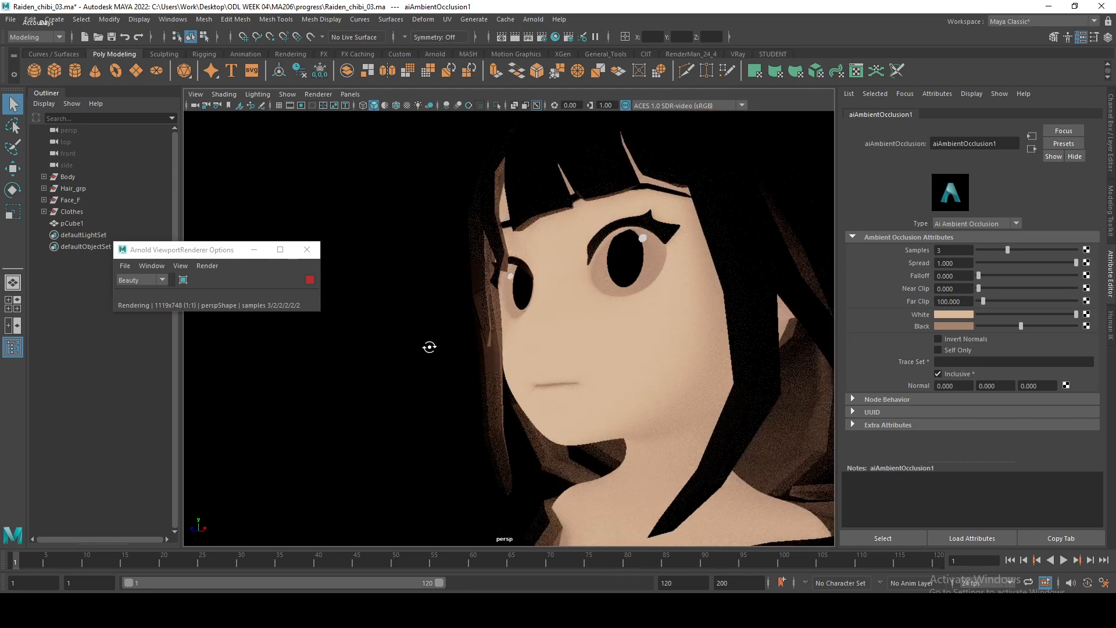
left_click(310, 280)
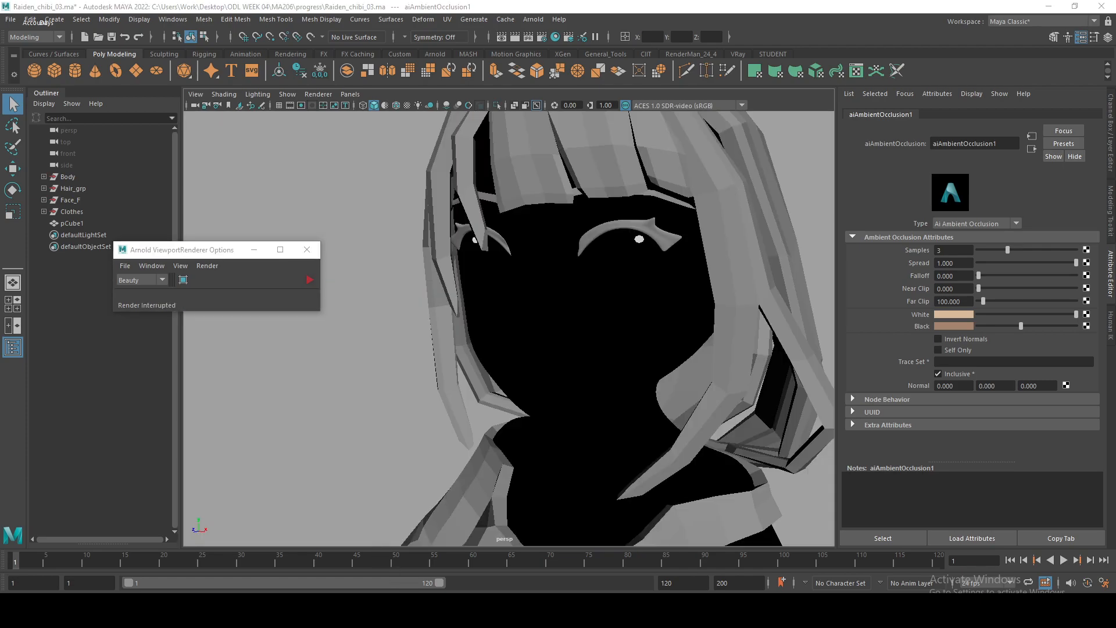
Switch to the Blocking.ma scene and turn off smooth preview on the selected half of the character mesh
left_click(343, 561)
left_click(381, 611)
left_click(450, 581)
left_click_drag(500, 378, 585, 364, "alt")
left_click(585, 364)
middle_click_drag(638, 401, 648, 330, "alt")
left_click_drag(647, 330, 618, 481, "alt")
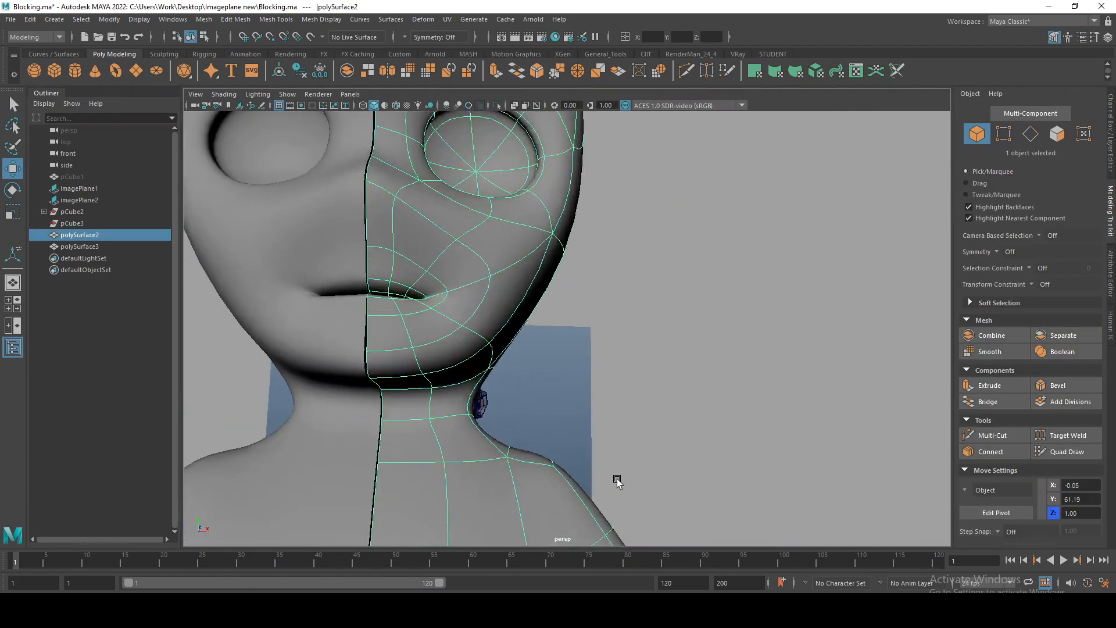
key("1")
middle_click_drag(486, 319, 560, 387, "alt")
Compare the selected half of the head with the reference images in the front and side views
key("space")
key("space")
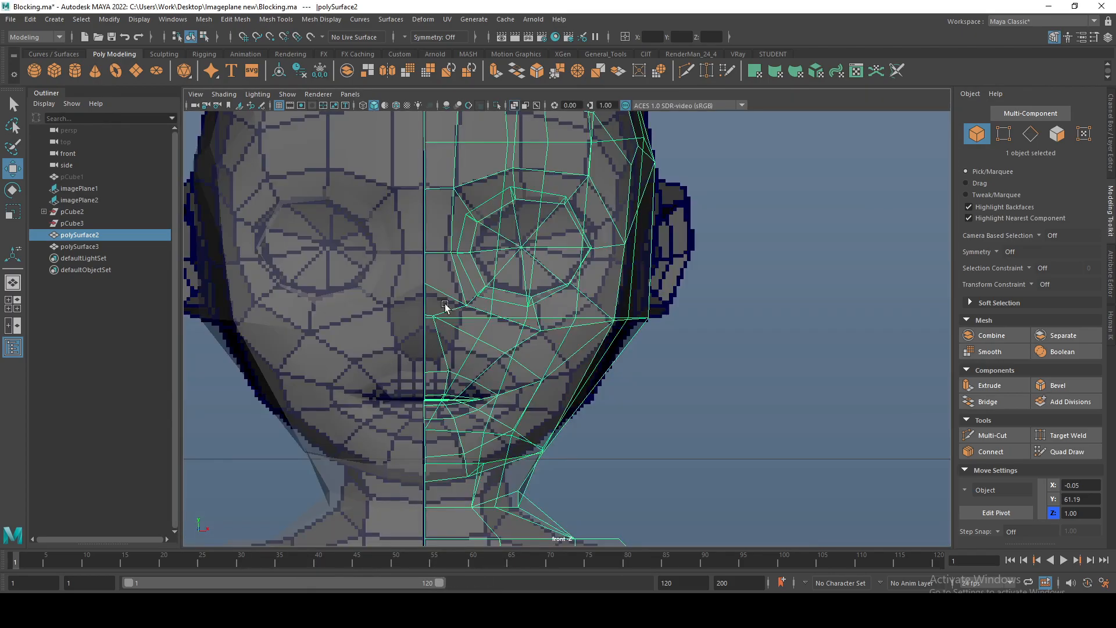
scroll(523, 369, "up", 6)
key("space")
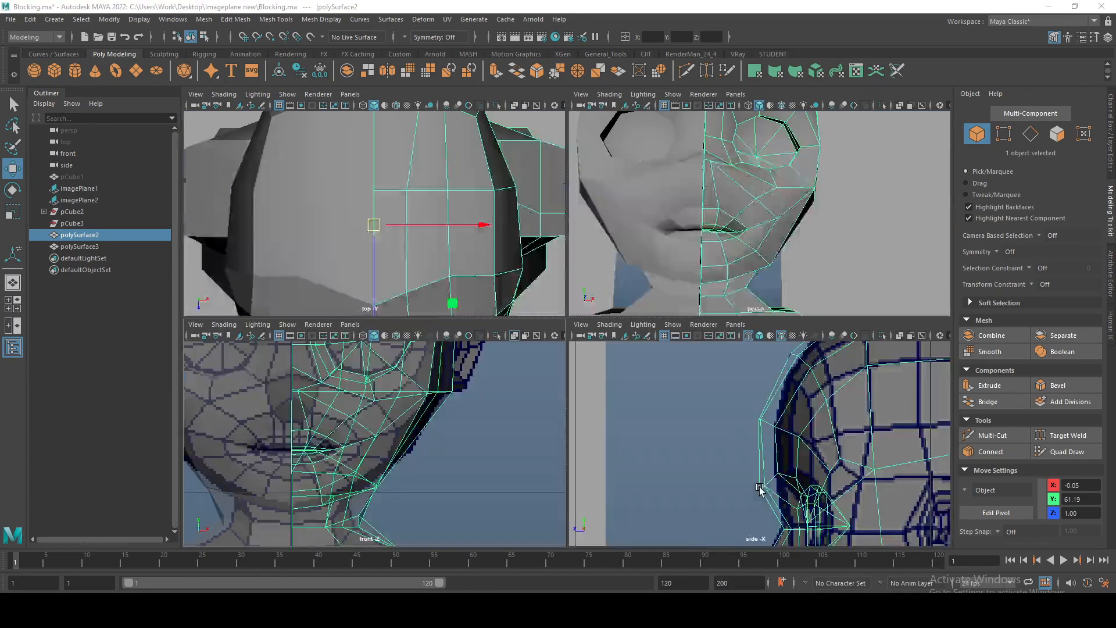
key("space")
scroll(655, 443, "up", 5)
right_click_drag(622, 443, 563, 296)
middle_click_drag(648, 506, 648, 435, "alt")
scroll(648, 435, "up", 4)
left_click_drag(672, 417, 643, 366)
key("space")
key("space")
Return the half mesh to object selection and examine its head and shoulders in the perspective view
scroll(565, 252, "down", 5)
middle_click_drag(563, 372, 561, 194, "alt")
left_click_drag(560, 194, 465, 299, "alt")
key("q")
right_click_drag(483, 249, 540, 232)
middle_click_drag(553, 193, 578, 319, "alt")
scroll(578, 319, "down", 4)
left_click_drag(578, 319, 484, 301, "alt")
middle_click_drag(487, 189, 534, 324, "alt")
left_click_drag(534, 323, 583, 268, "alt")
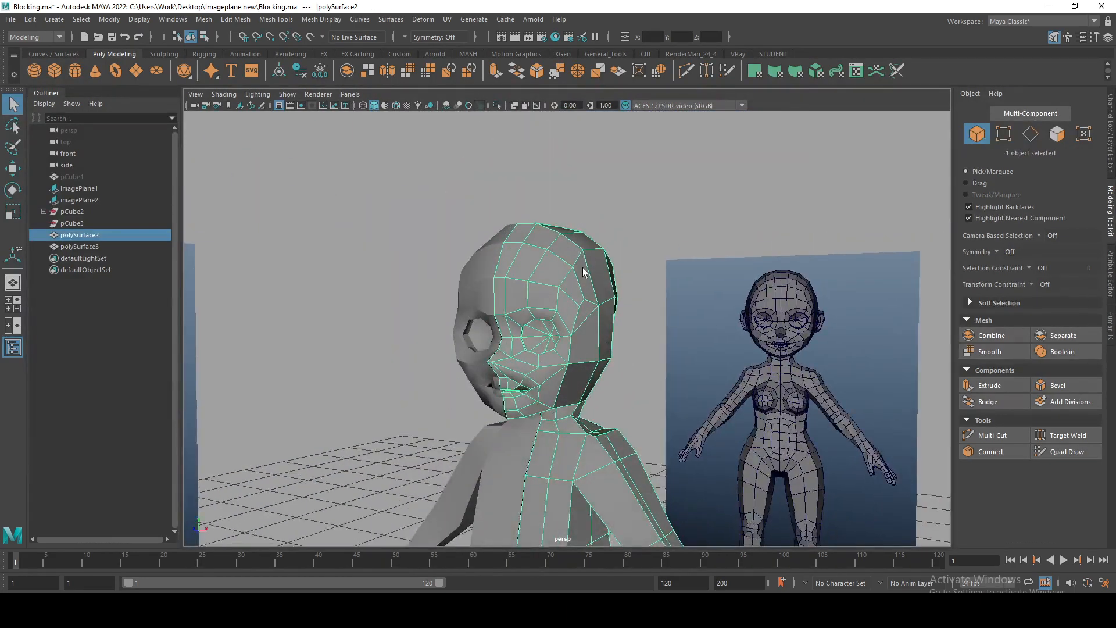
Box-select faces of the head, upper body and legs in turn to review each region's topology, and return to object selection
middle_click_drag(595, 329, 589, 263, "alt")
right_click_drag(525, 188, 528, 227)
middle_click_drag(498, 181, 494, 237, "alt")
left_click_drag(437, 173, 633, 393)
middle_click_drag(633, 393, 553, 209, "alt")
left_click_drag(553, 209, 632, 321, "alt")
left_click_drag(526, 133, 746, 353)
middle_click_drag(638, 423, 609, 104, "alt")
left_click_drag(434, 261, 548, 393)
scroll(561, 272, "down", 5)
middle_click_drag(560, 272, 563, 329, "alt")
left_click_drag(563, 329, 635, 288, "alt")
right_click_drag(602, 215, 664, 186)
Examine the edge flow around the eye, cheek and back of the head from the side
left_click_drag(631, 325, 549, 196, "alt")
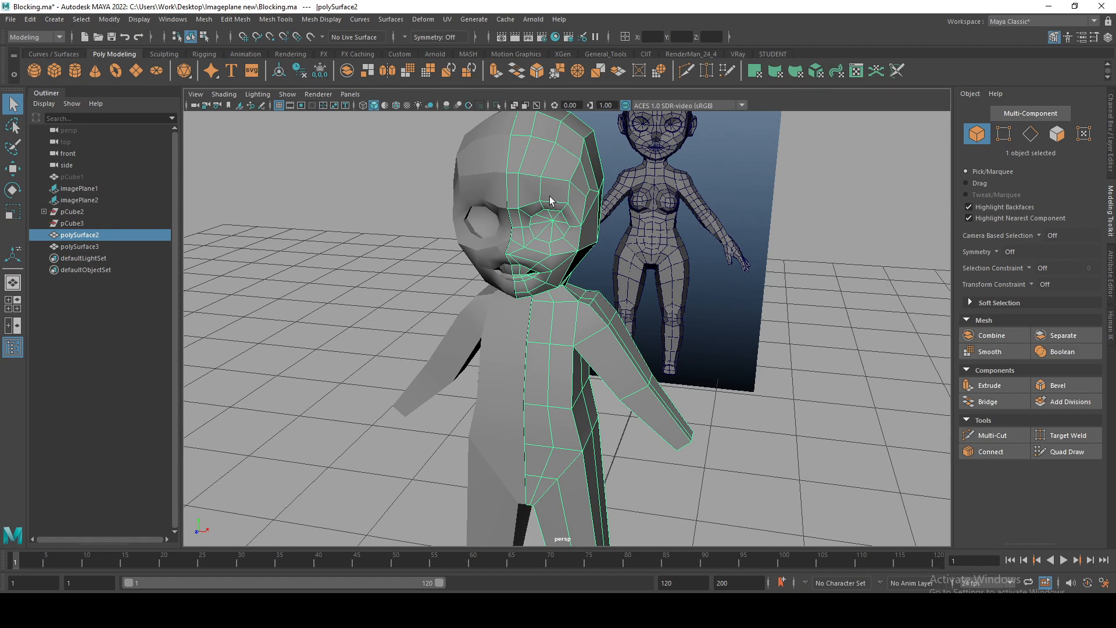
scroll(550, 197, "up", 4)
middle_click_drag(550, 196, 561, 357, "alt")
left_click_drag(560, 356, 591, 374, "alt")
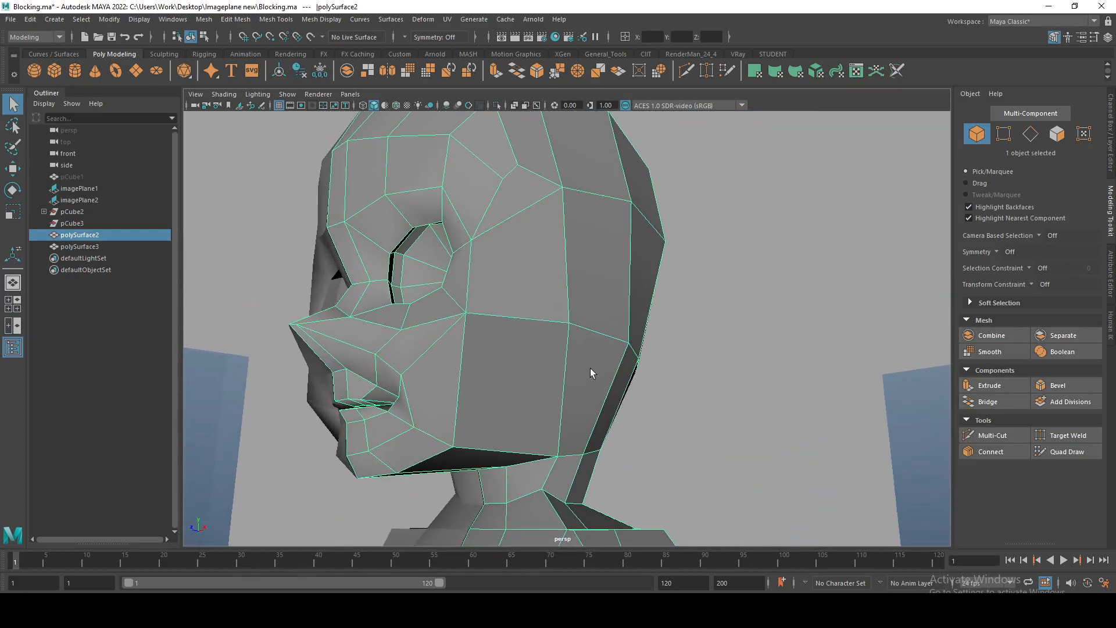